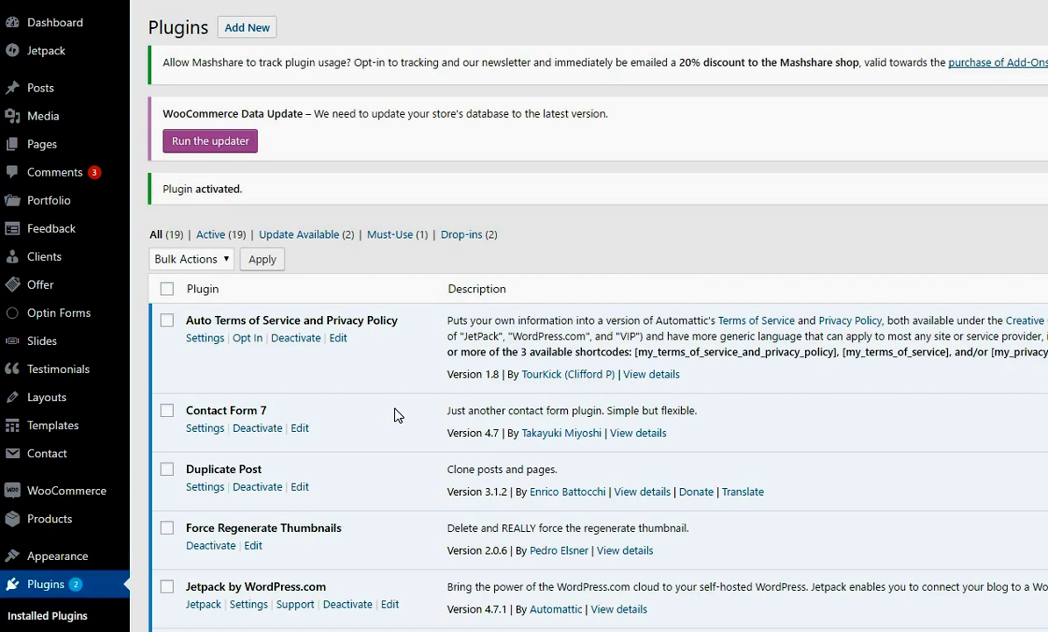
Review the installed plugins list from Auto Terms of Service and Privacy Policy down to Yoast SEO.
left_click(401, 326)
scroll(369, 351, "down", 2)
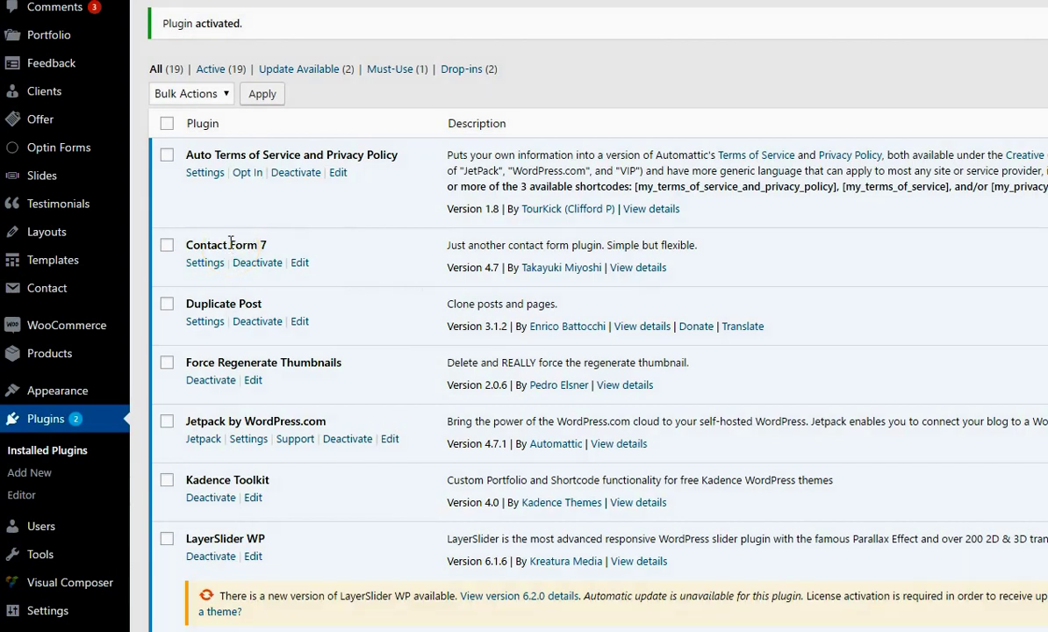
scroll(231, 243, "down", 2)
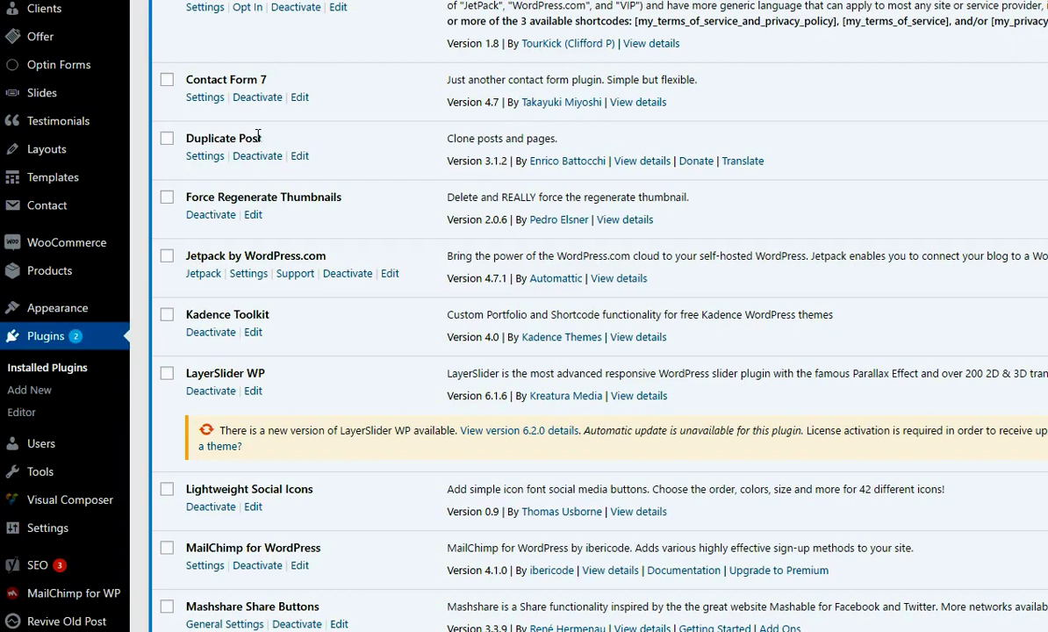
left_click(306, 197)
scroll(310, 200, "down", 1)
scroll(299, 165, "down", 2)
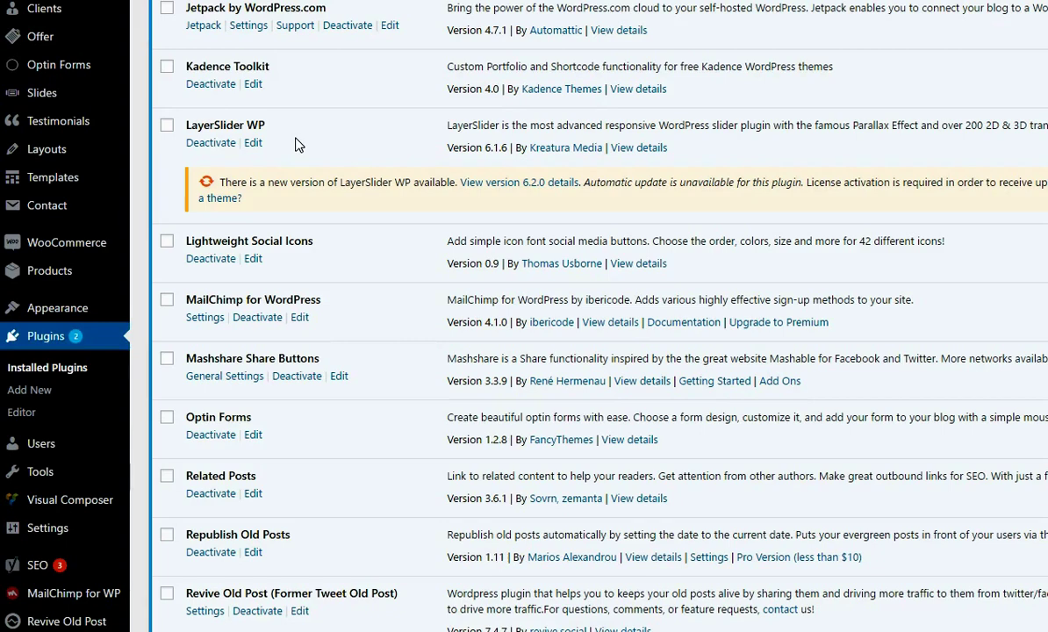
scroll(295, 144, "down", 2)
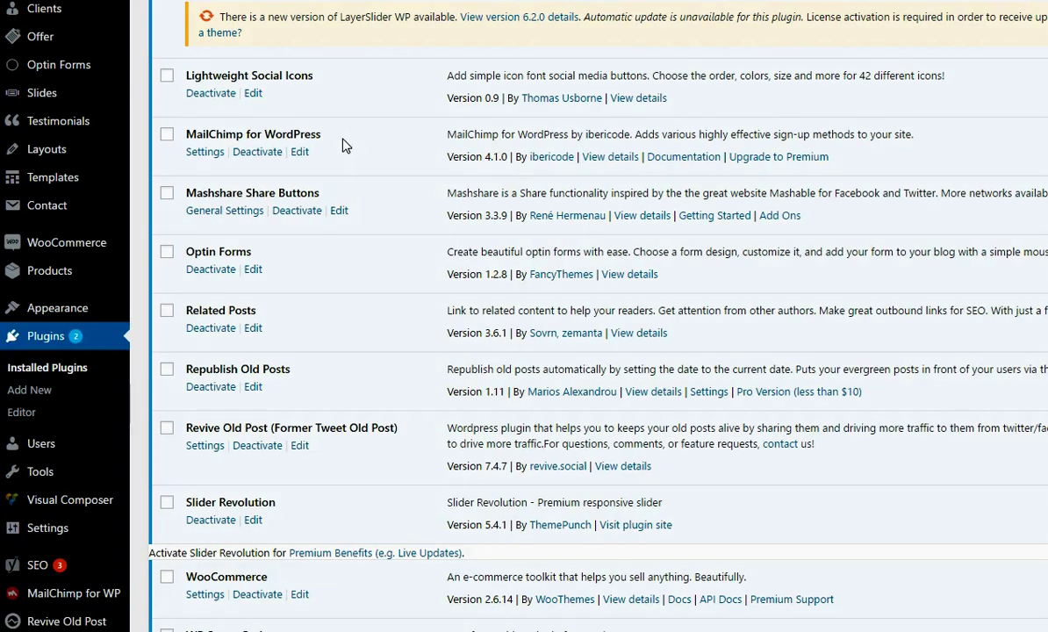
scroll(345, 144, "down", 2)
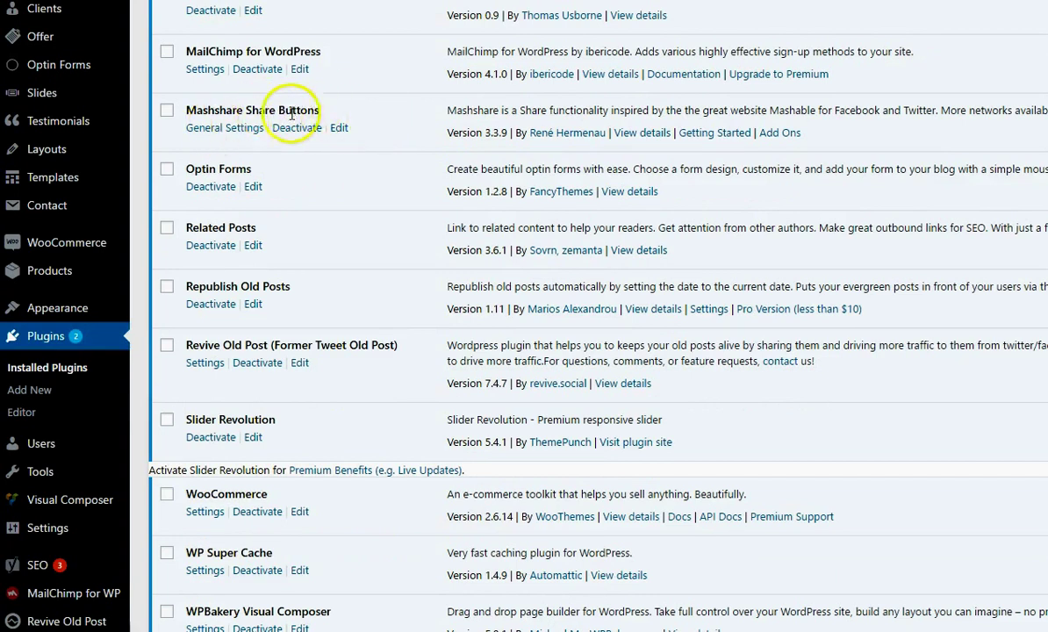
scroll(364, 146, "up", 4)
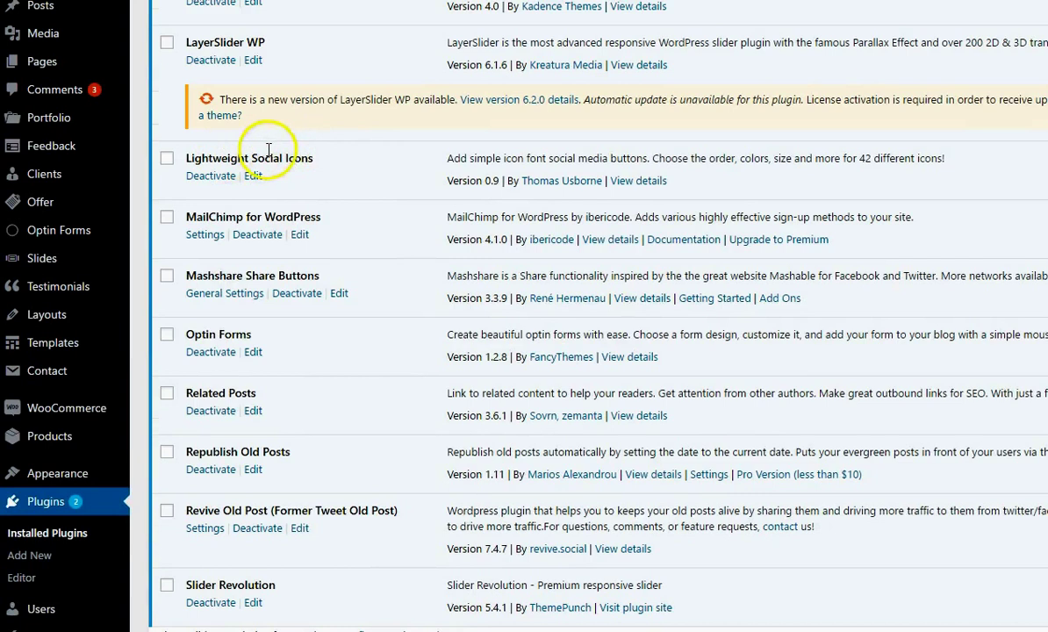
scroll(345, 164, "down", 2)
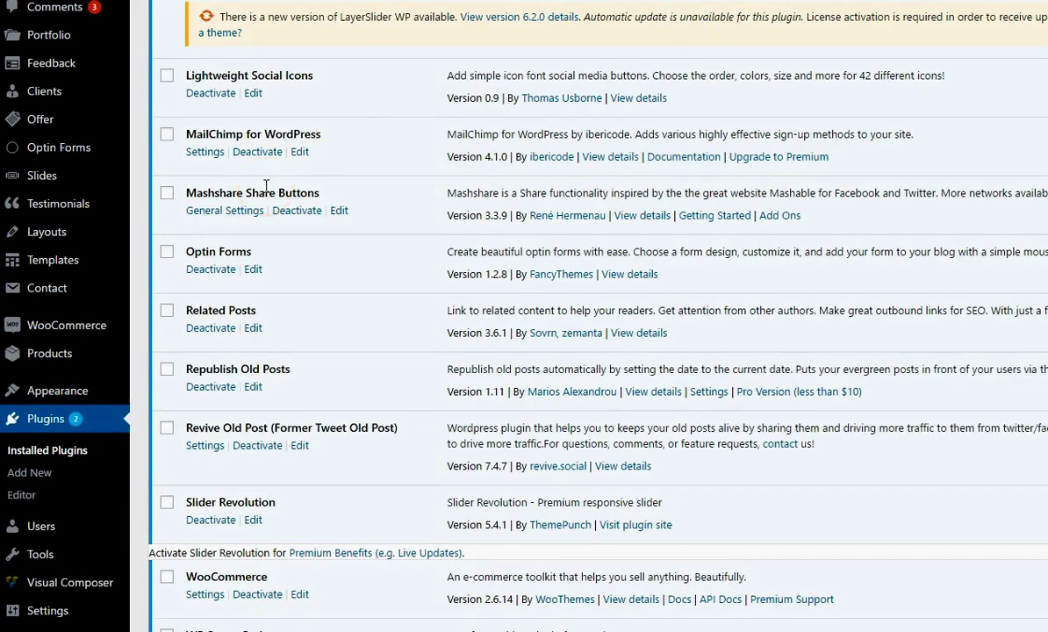
scroll(266, 204, "down", 2)
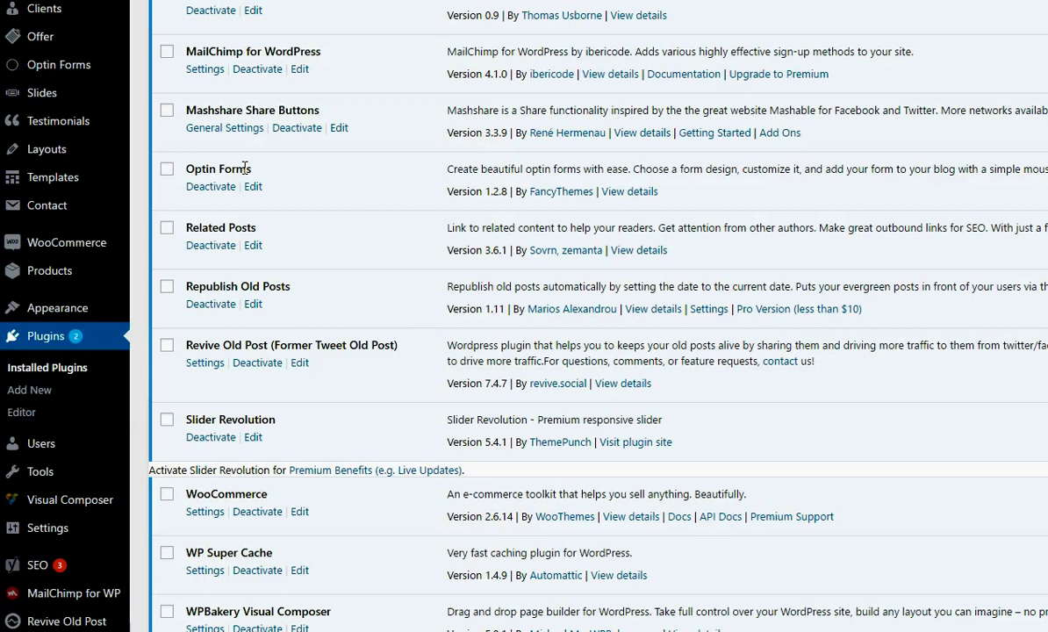
scroll(245, 167, "down", 1)
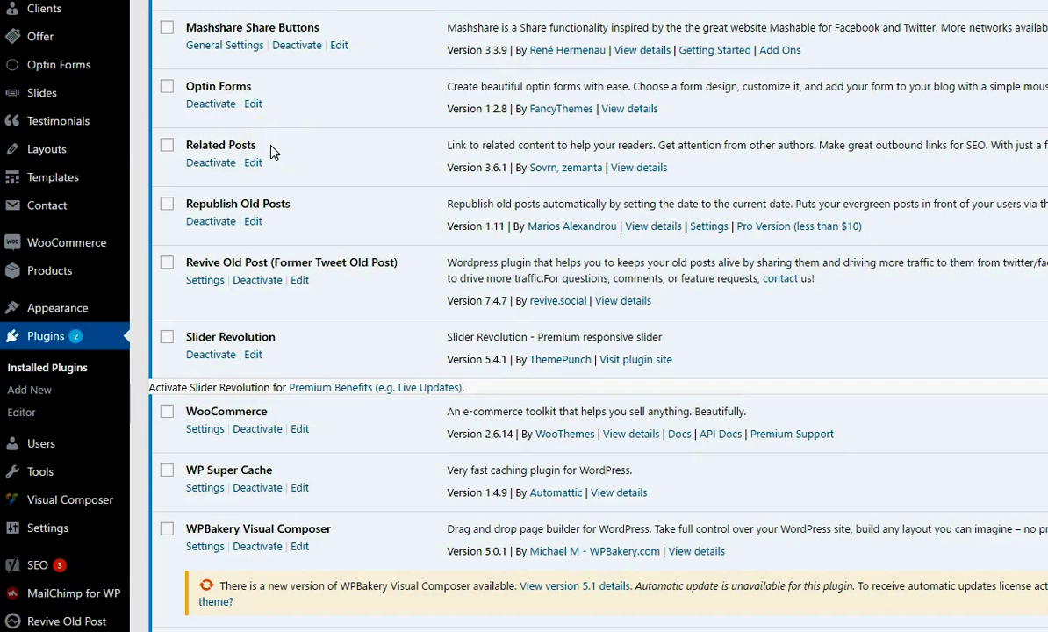
scroll(271, 152, "down", 1)
scroll(270, 152, "down", 1)
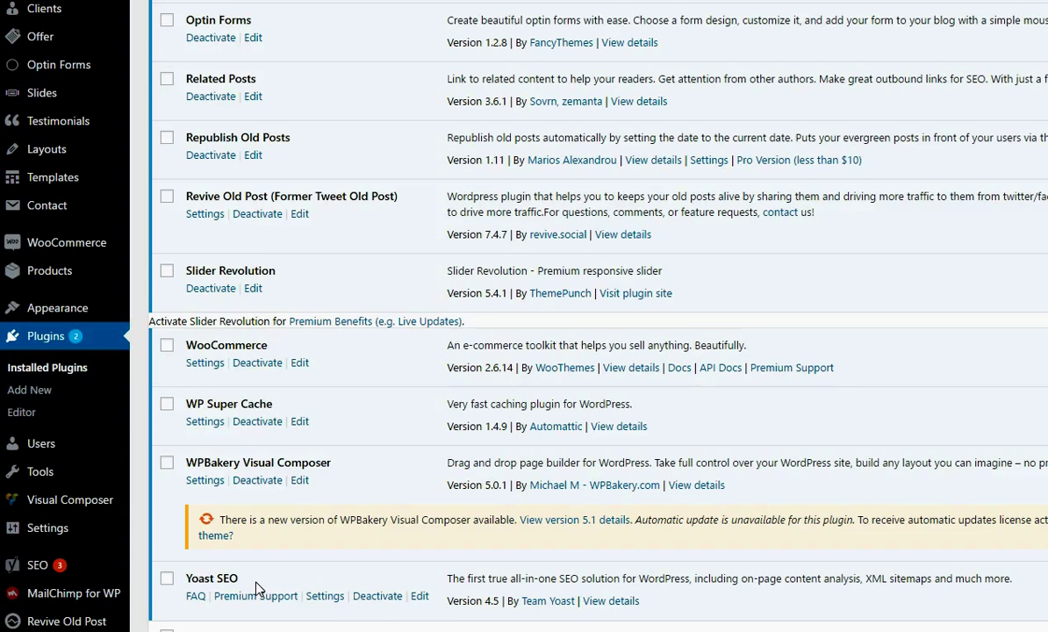
Open the BeTheme pre-built websites gallery and look through the available website designs.
mouse_move(100, 316)
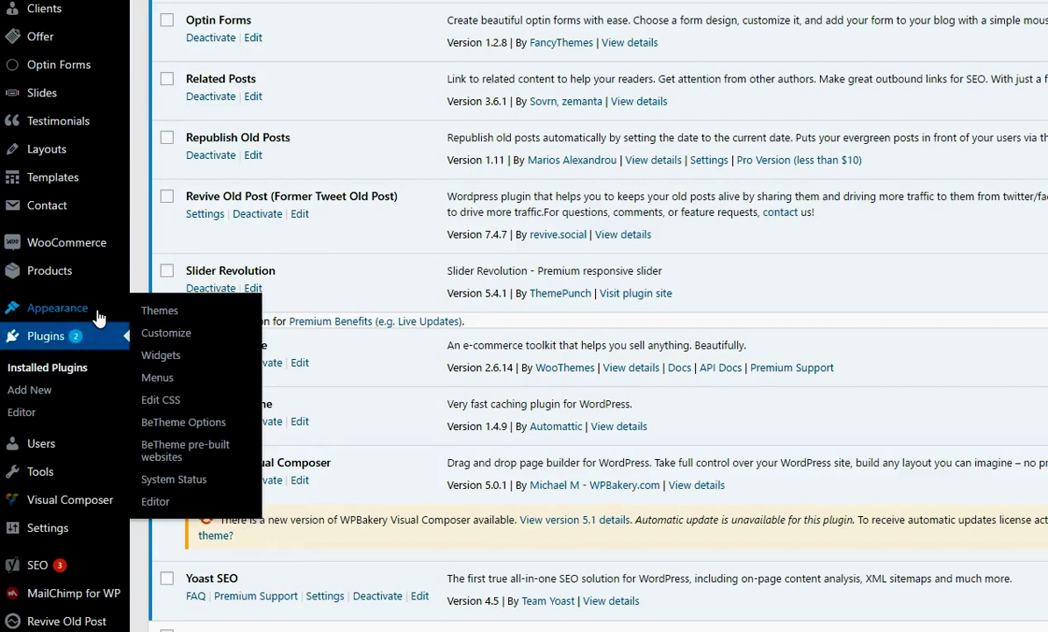
left_click(172, 463)
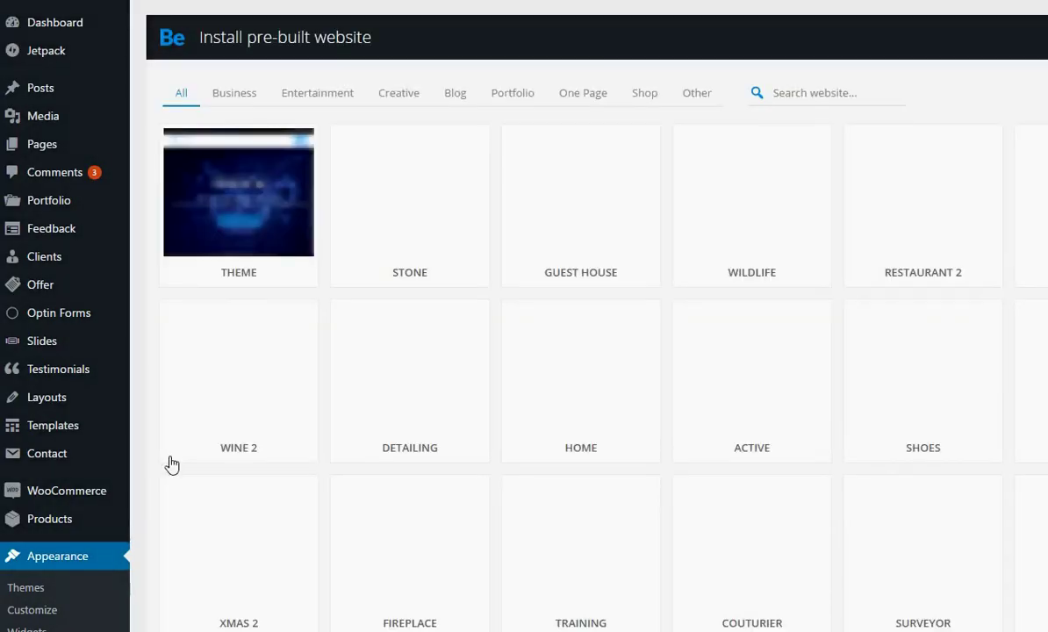
scroll(515, 300, "down", 7)
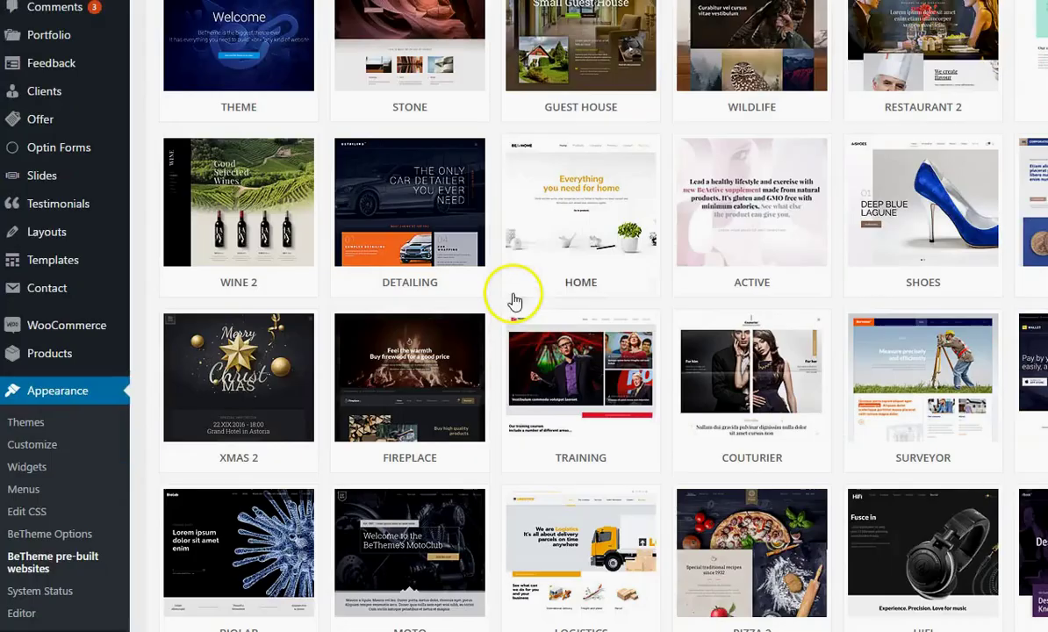
scroll(514, 300, "down", 10)
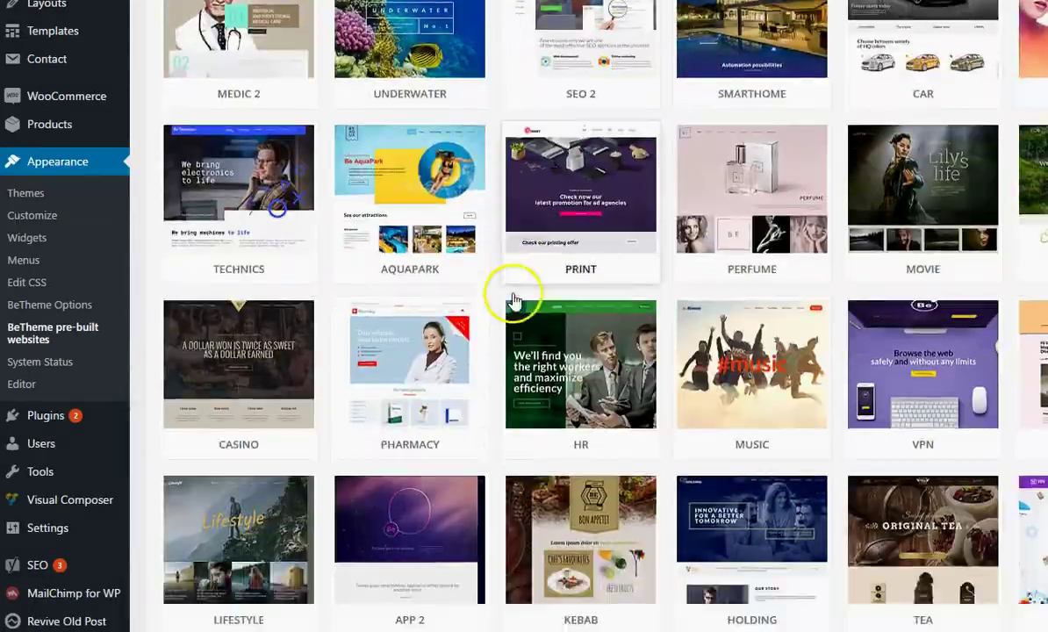
scroll(515, 299, "down", 13)
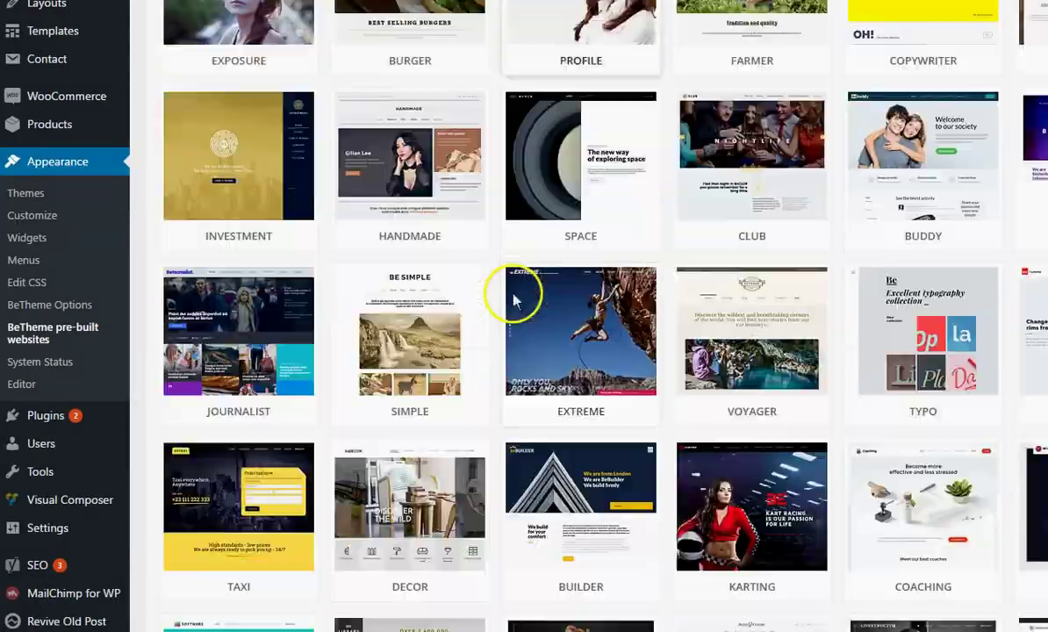
scroll(515, 300, "down", 12)
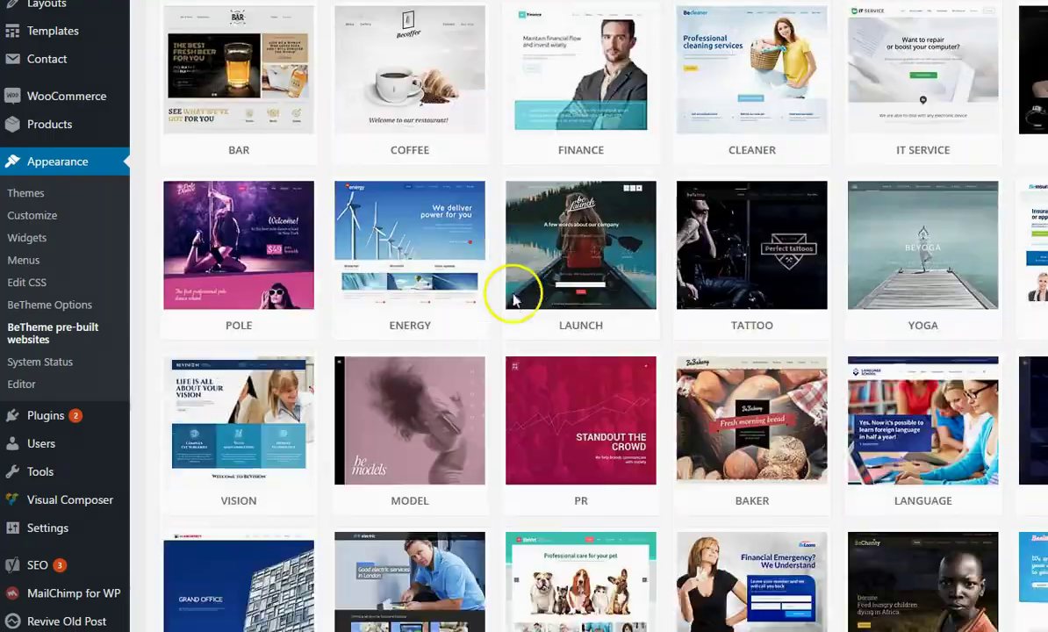
scroll(514, 299, "down", 8)
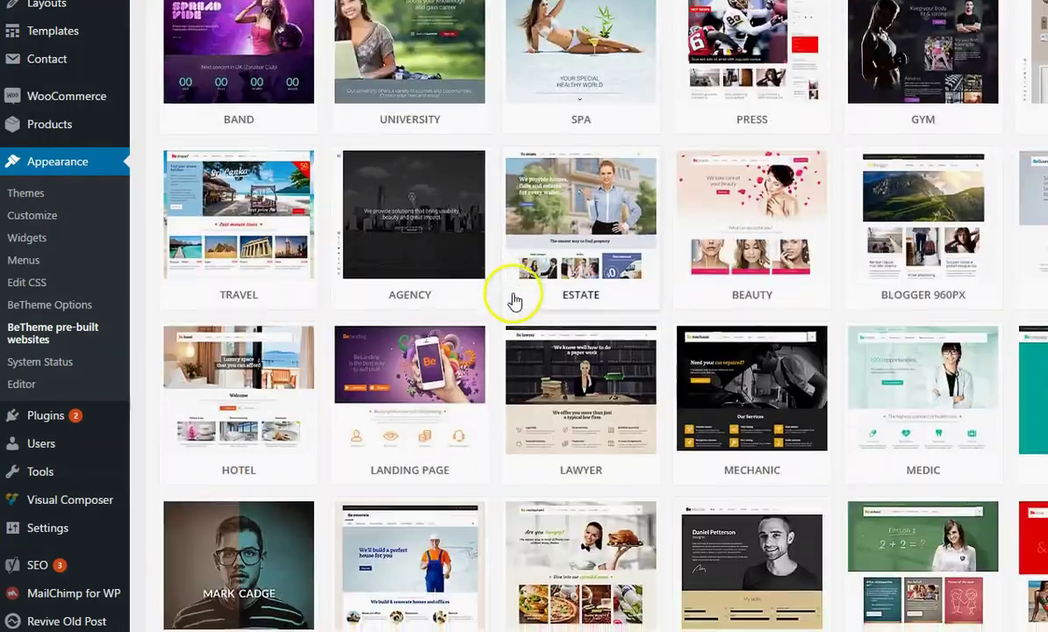
scroll(514, 301, "up", 20)
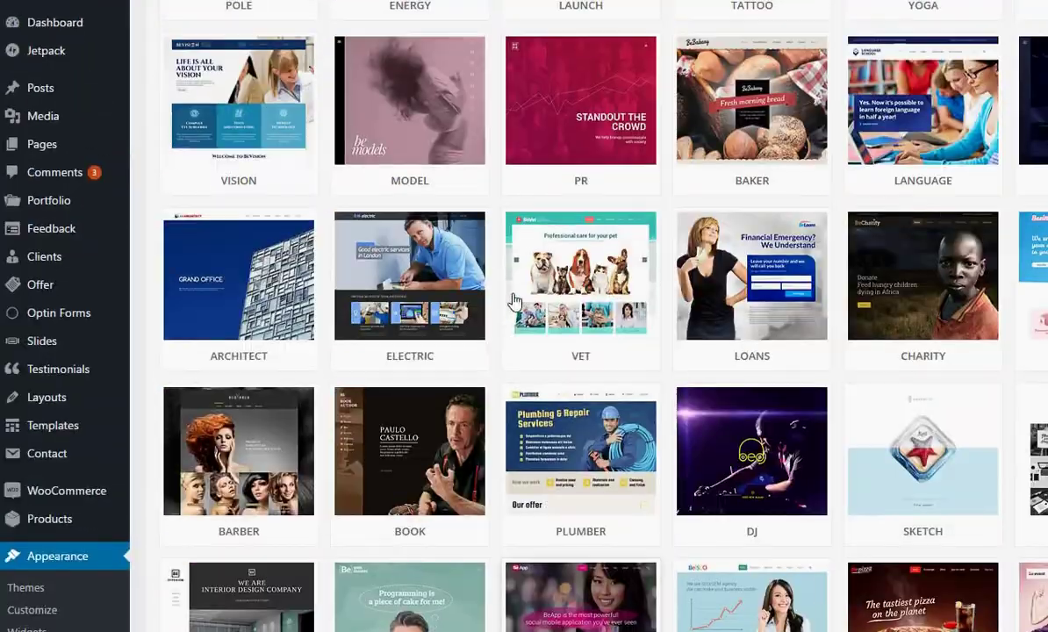
scroll(515, 301, "up", 20)
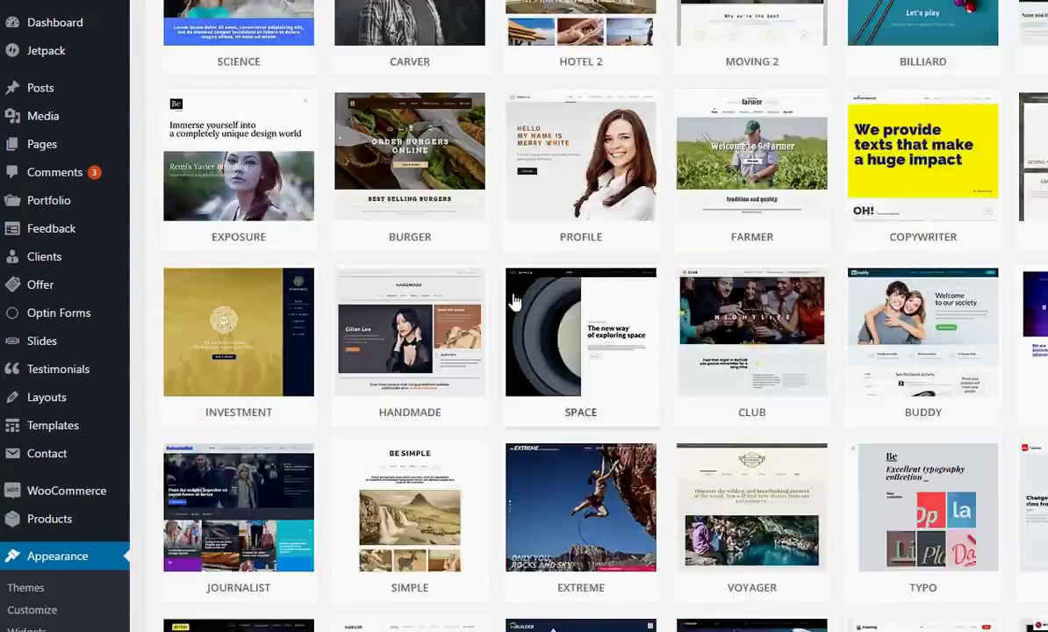
scroll(514, 301, "up", 10)
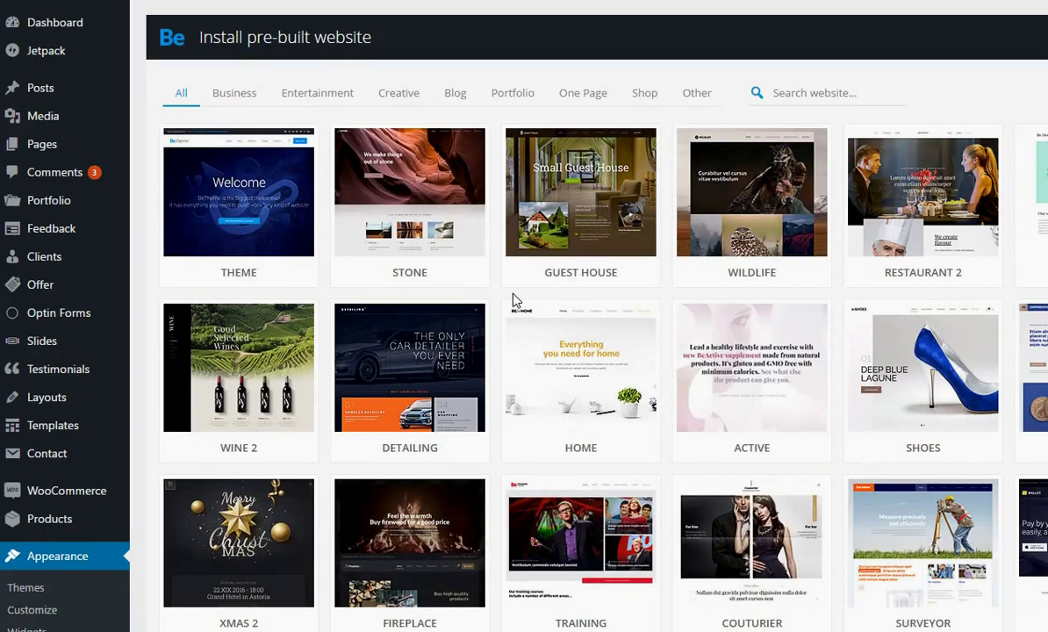
Open the BeTheme Options and examine the setting categories from Global to Backup & Reset.
scroll(65, 413, "down", 3)
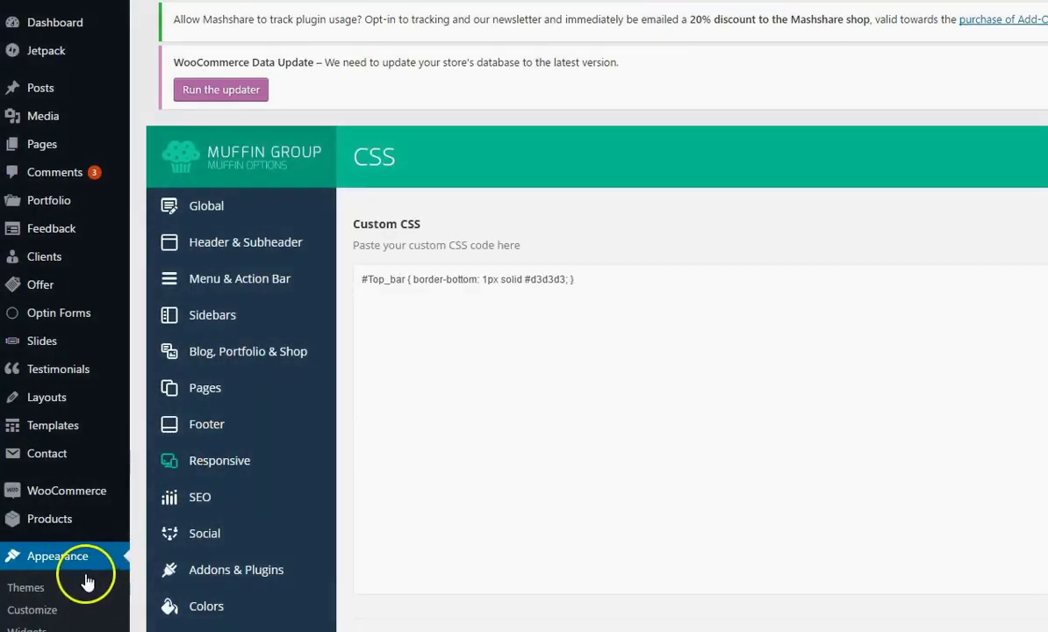
scroll(87, 580, "down", 3)
scroll(387, 404, "up", 2)
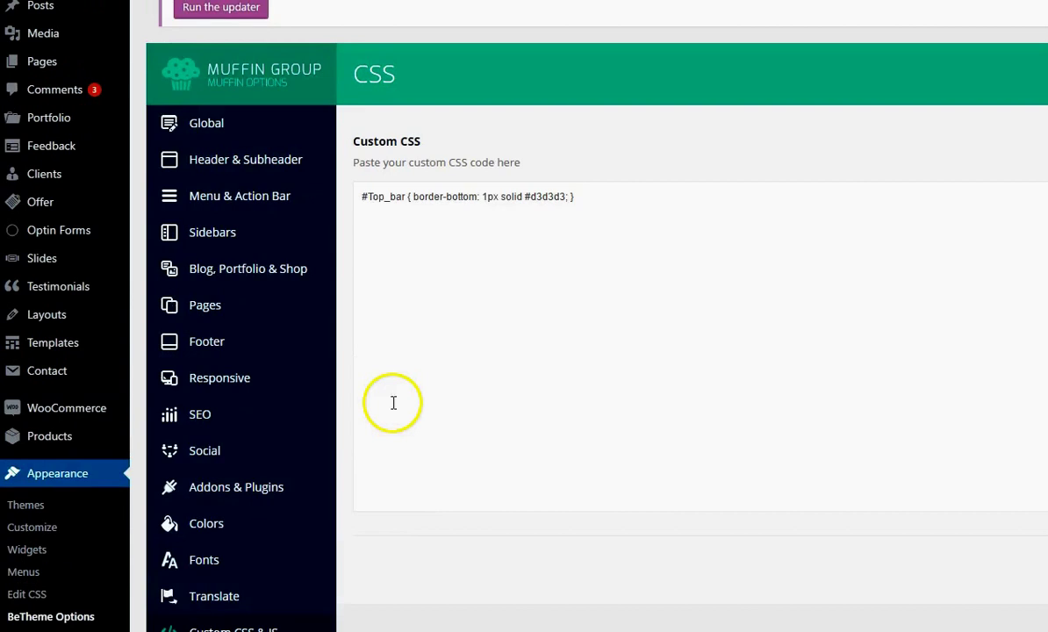
scroll(389, 446, "down", 2)
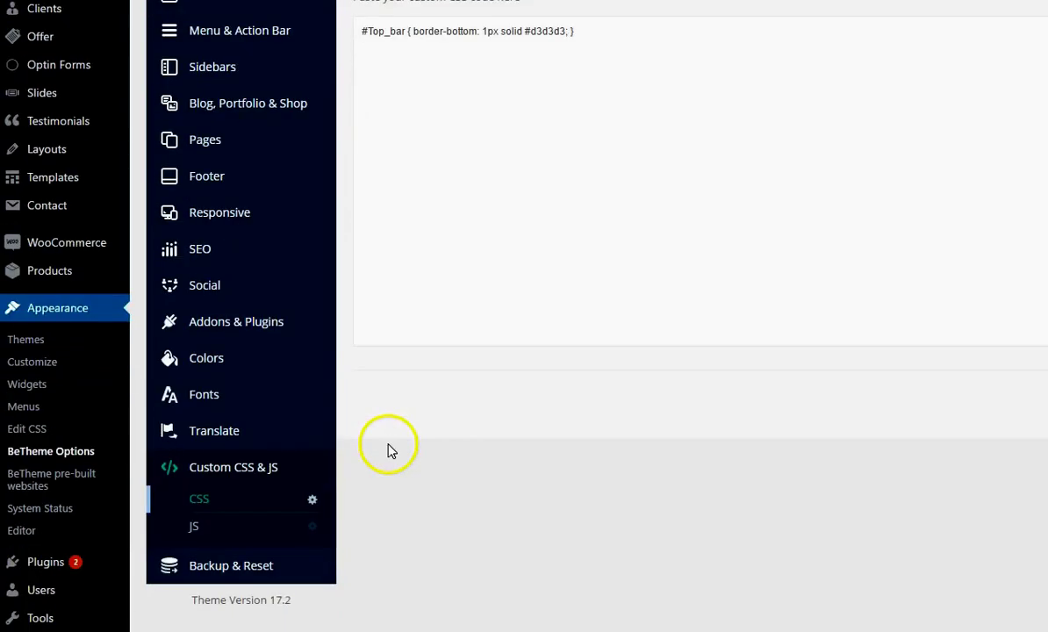
scroll(391, 451, "up", 3)
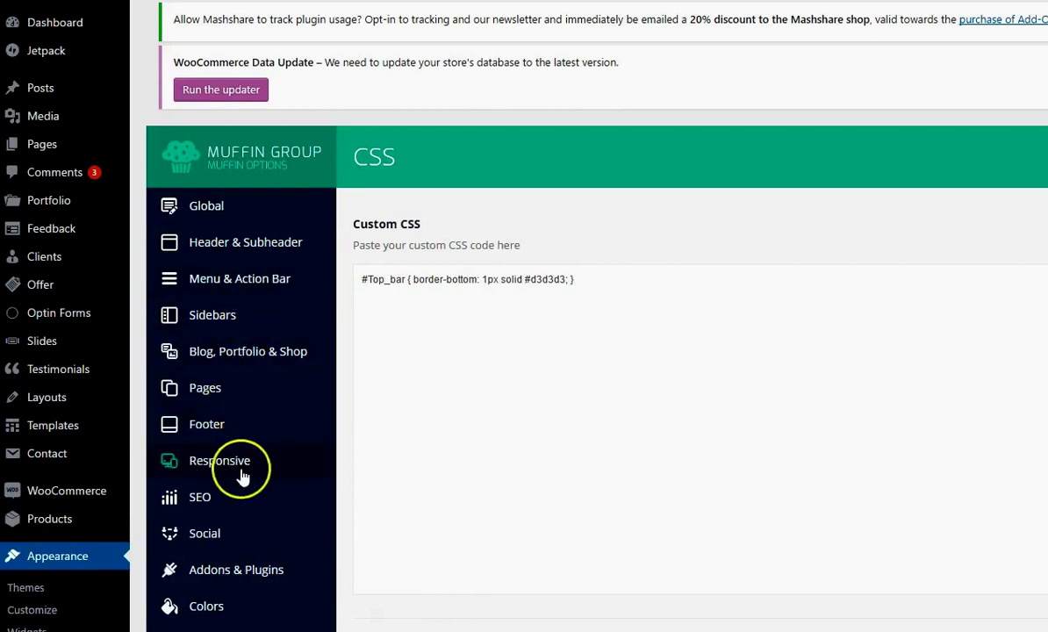
scroll(246, 456, "down", 3)
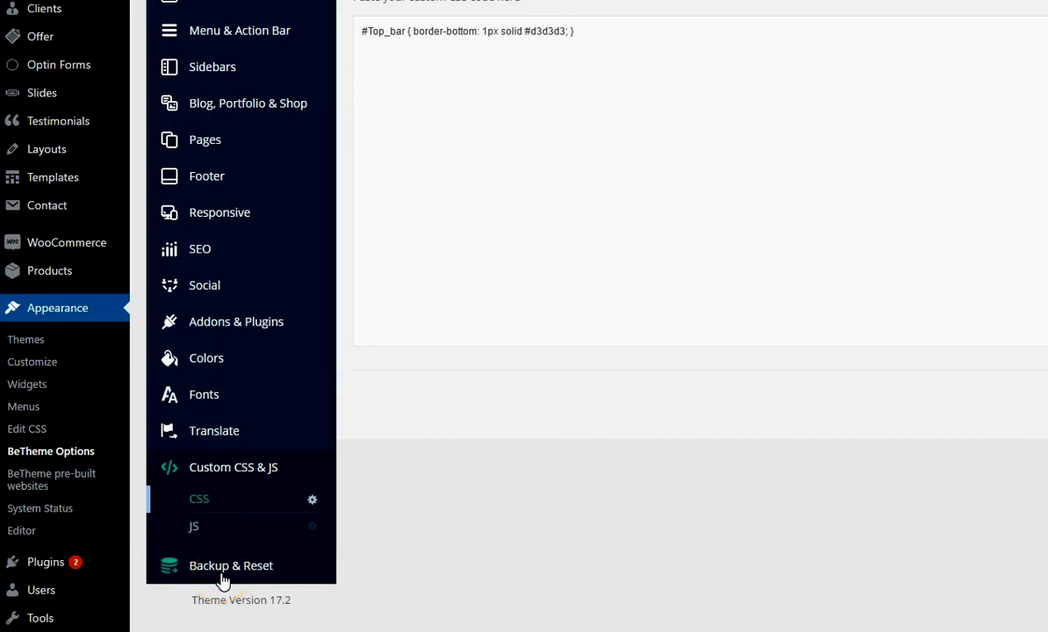
scroll(222, 582, "up", 3)
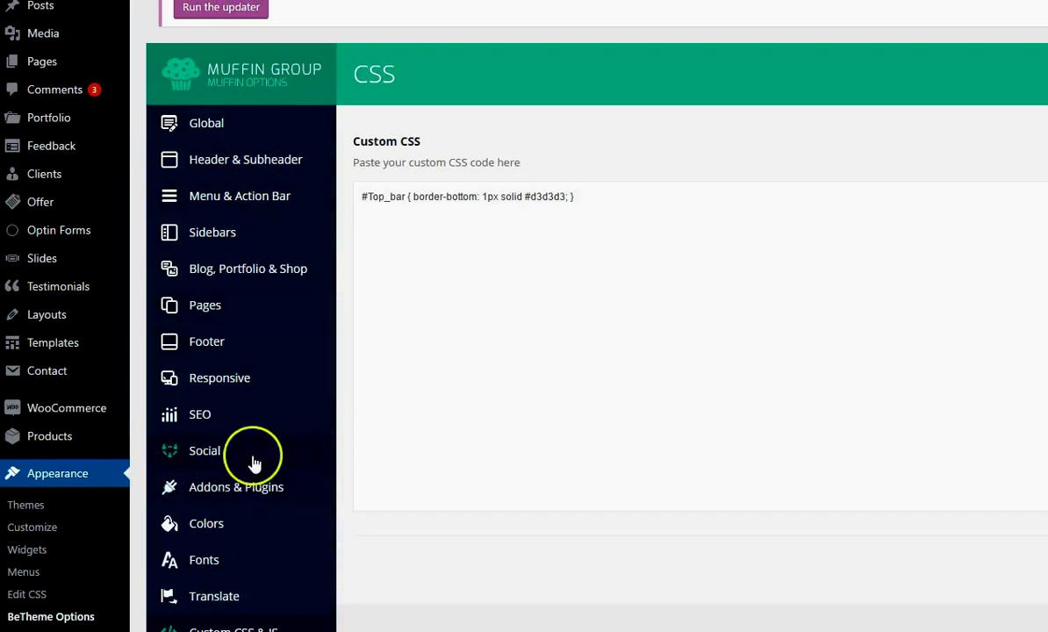
scroll(255, 457, "down", 3)
scroll(244, 105, "up", 4)
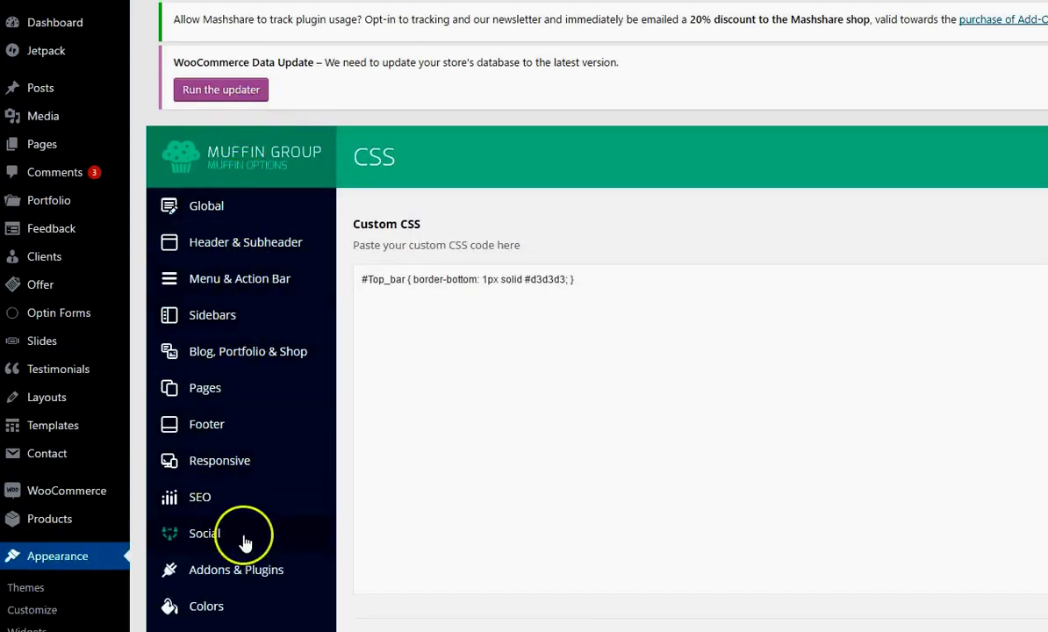
scroll(251, 540, "down", 3)
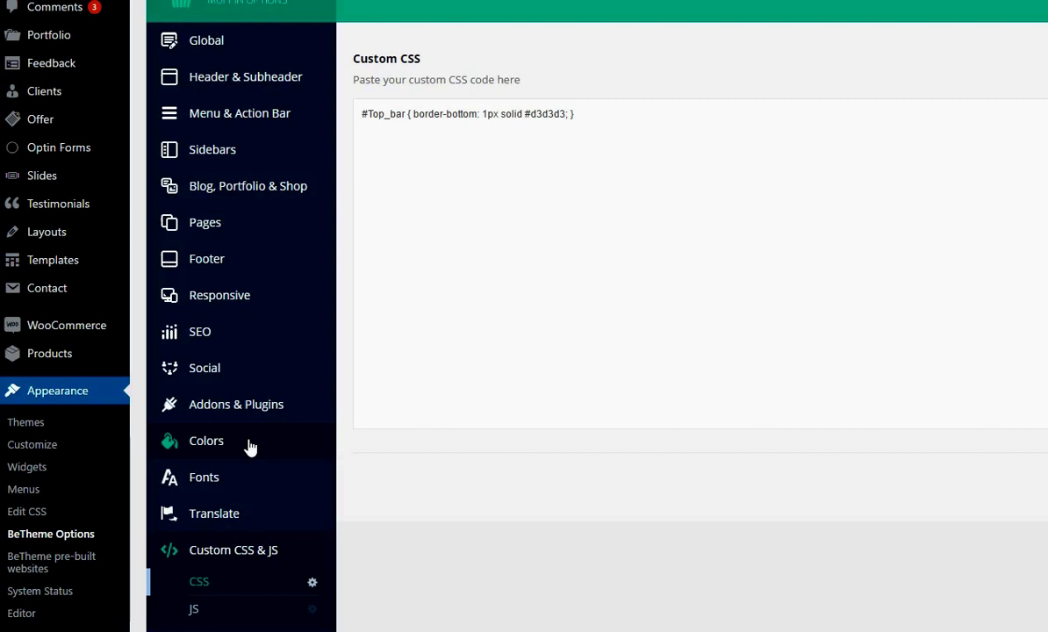
scroll(250, 448, "down", 4)
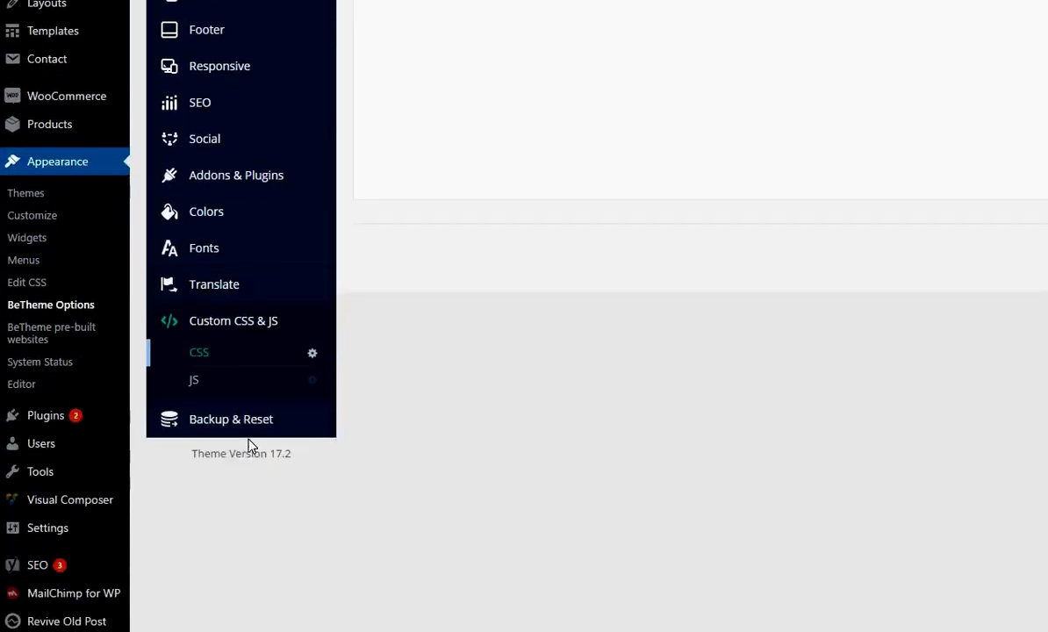
scroll(251, 444, "up", 5)
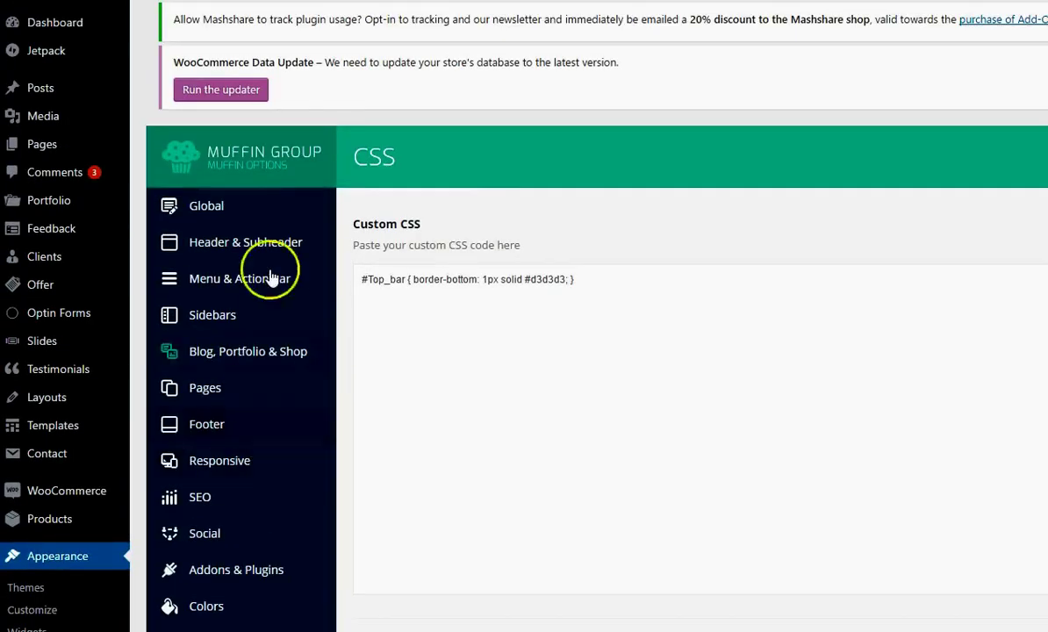
Open the Home front page for editing from the list of all pages.
mouse_move(40, 154)
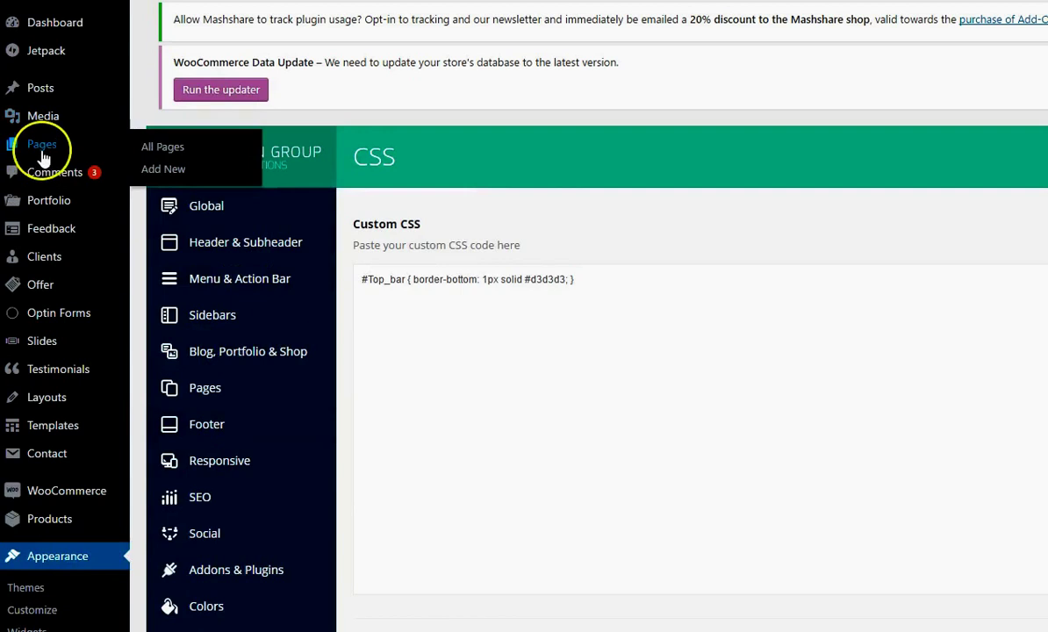
left_click(154, 151)
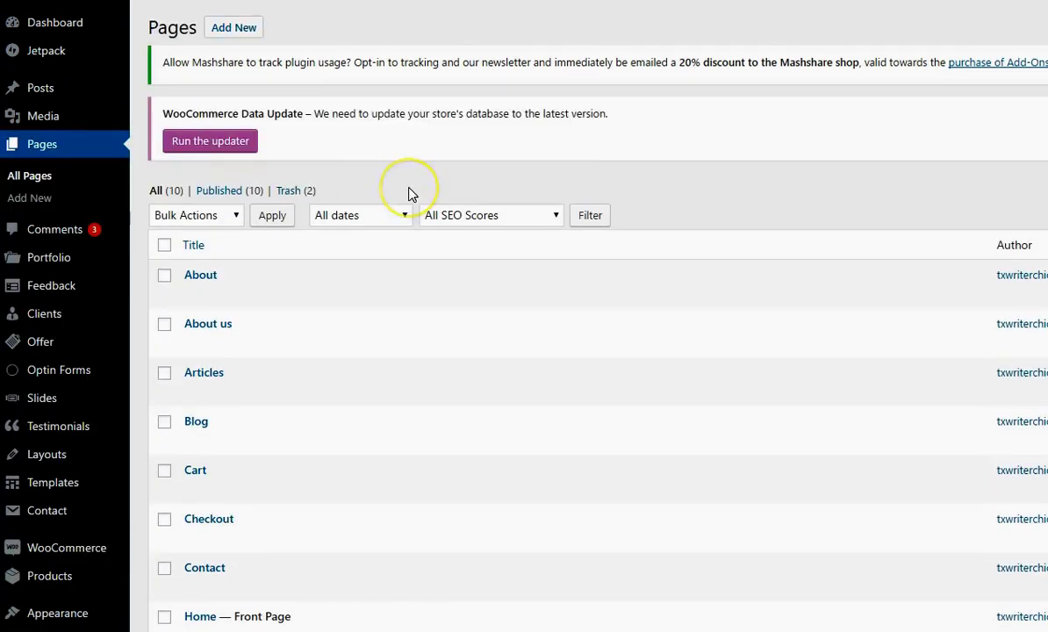
scroll(409, 193, "down", 2)
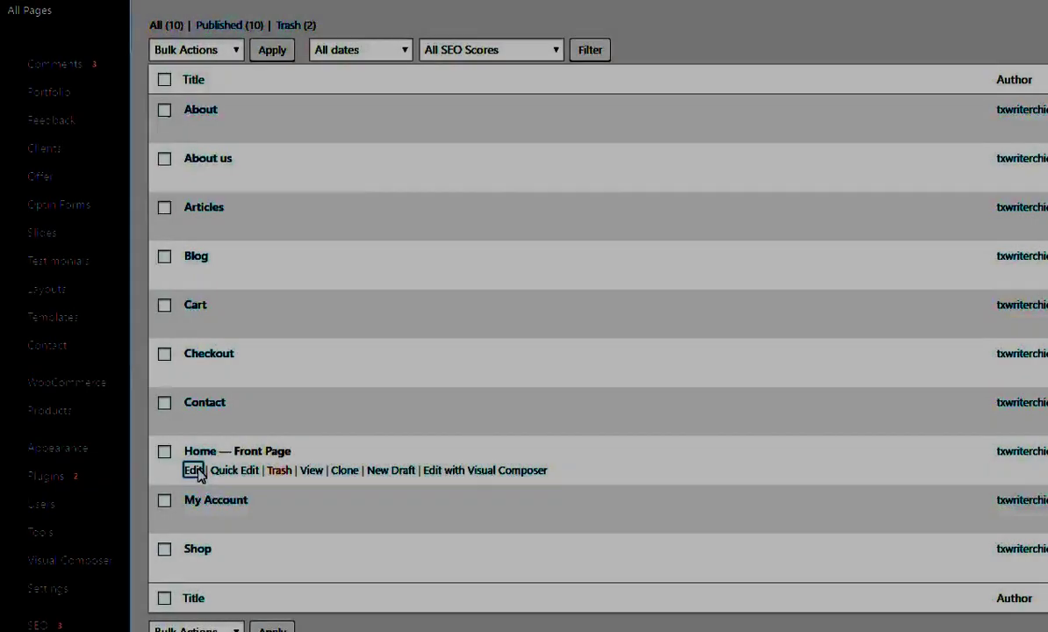
left_click(192, 468)
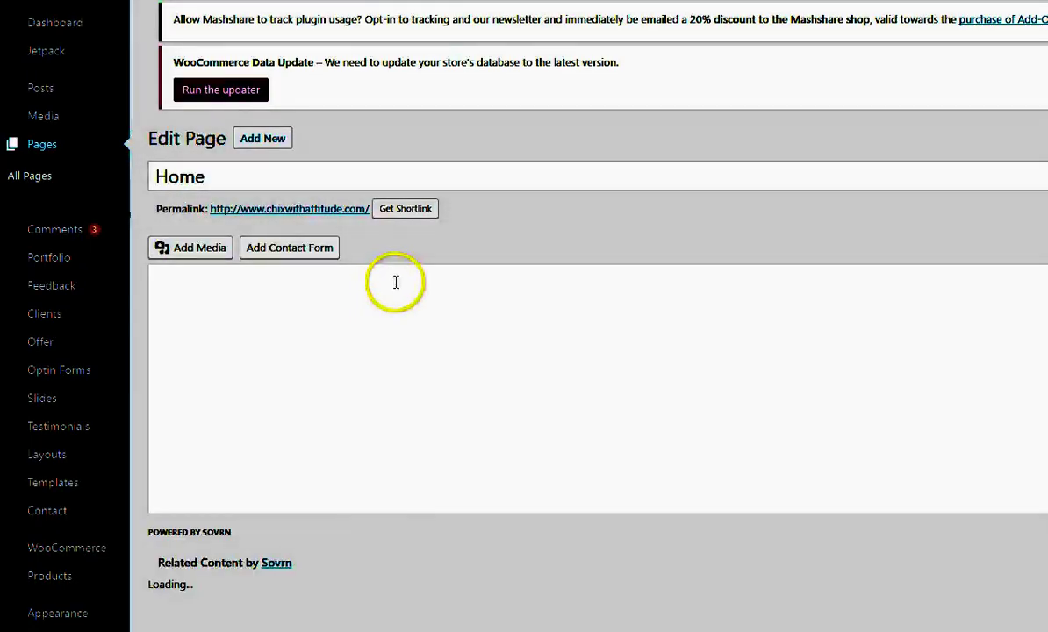
scroll(396, 282, "down", 6)
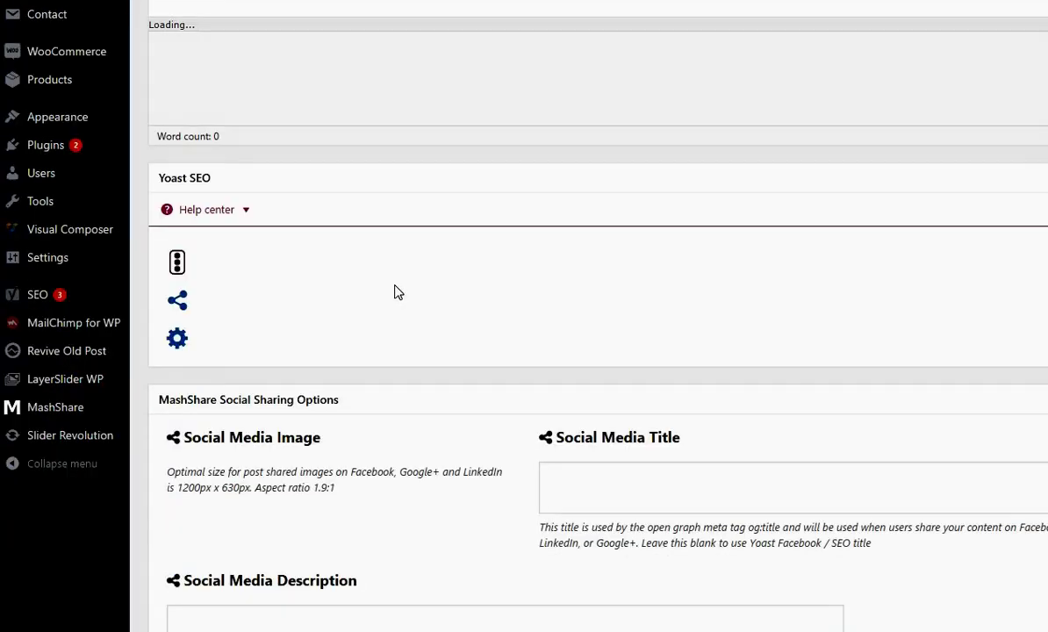
Examine the Home page's edit screen from the content editor through the Yoast SEO and MashShare Social Sharing Options.
scroll(488, 289, "up", 6)
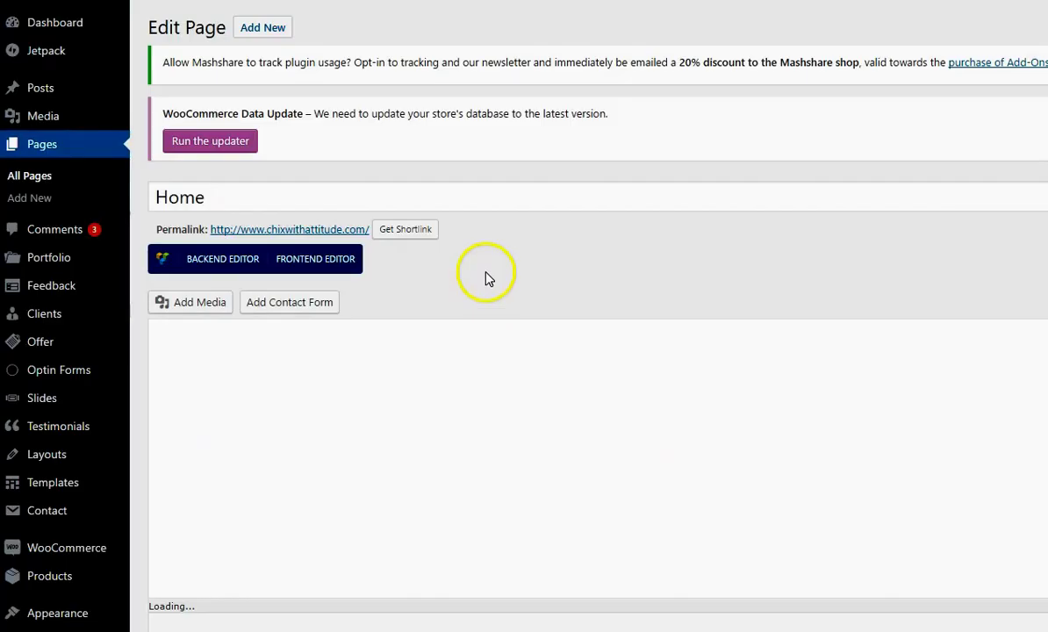
scroll(488, 266, "down", 3)
scroll(488, 264, "up", 2)
scroll(488, 264, "down", 2)
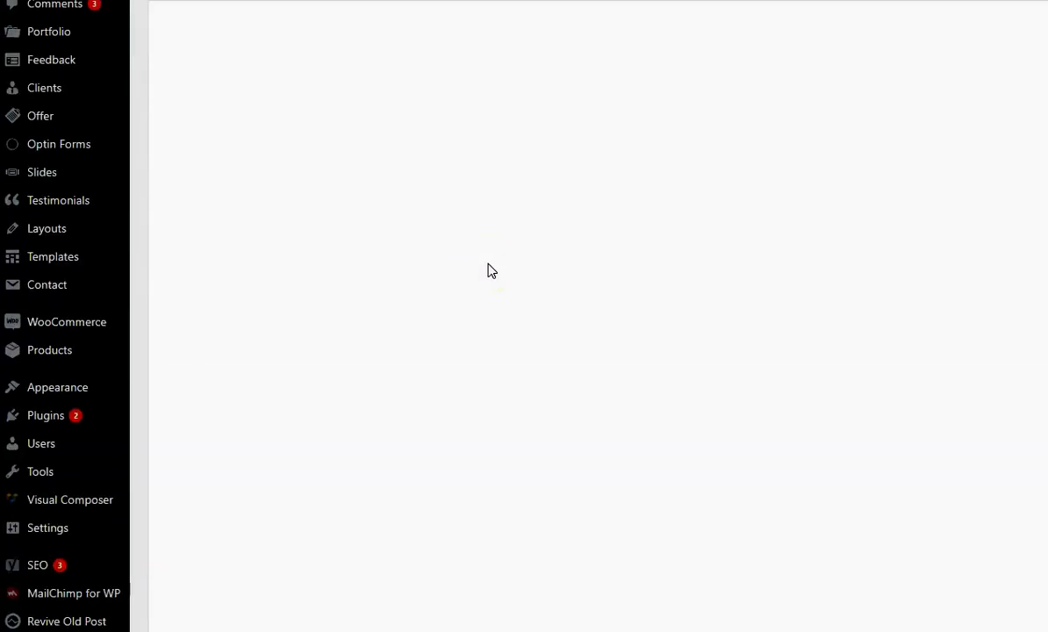
scroll(492, 268, "down", 5)
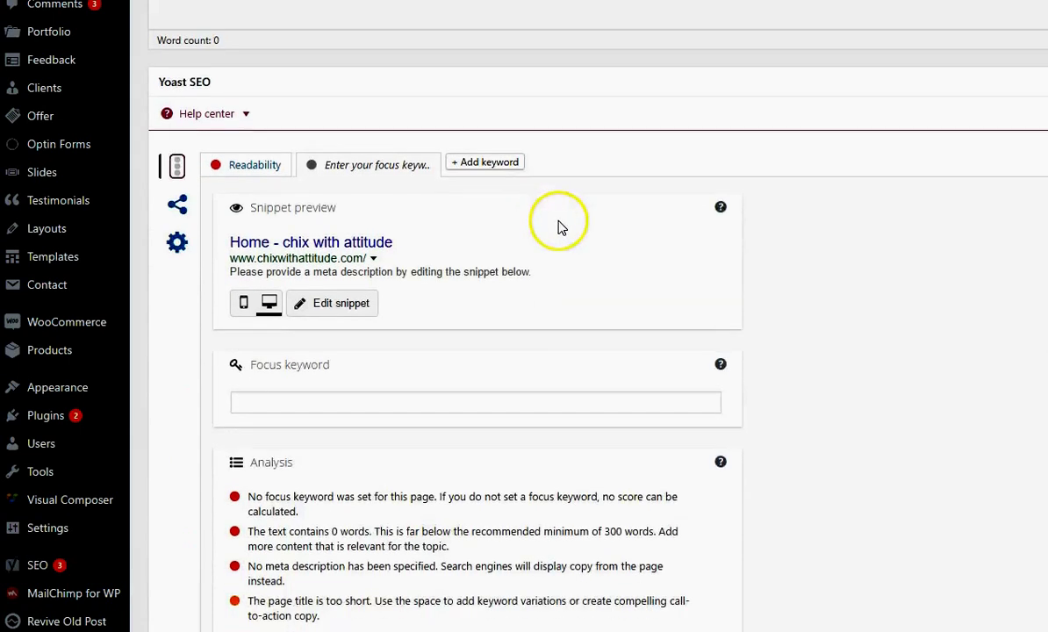
scroll(562, 228, "down", 2)
scroll(562, 227, "down", 5)
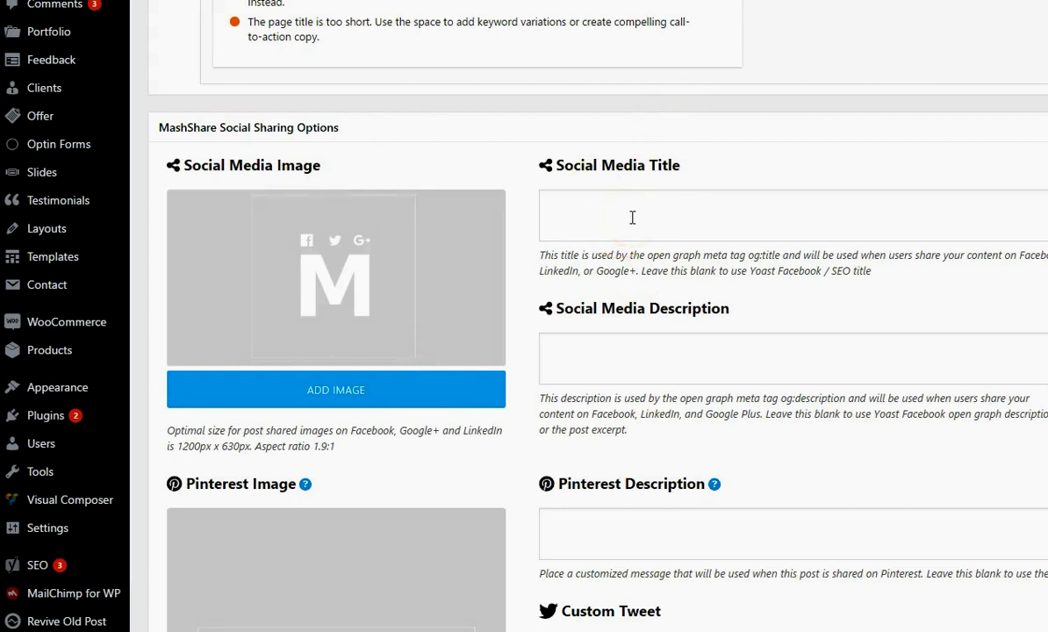
scroll(602, 388, "down", 2)
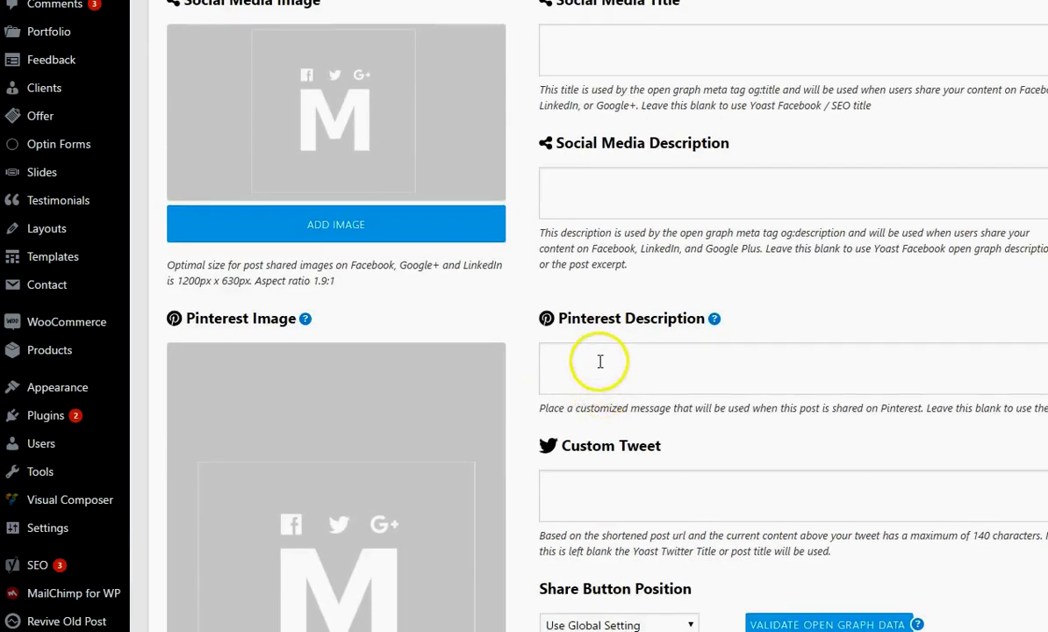
scroll(681, 304, "down", 3)
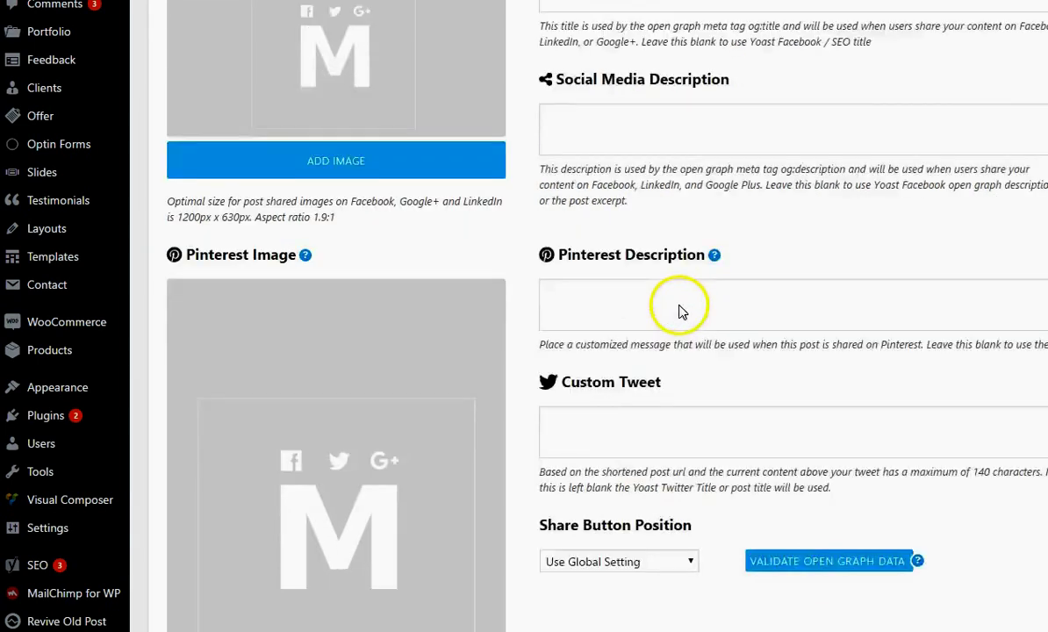
scroll(681, 304, "down", 3)
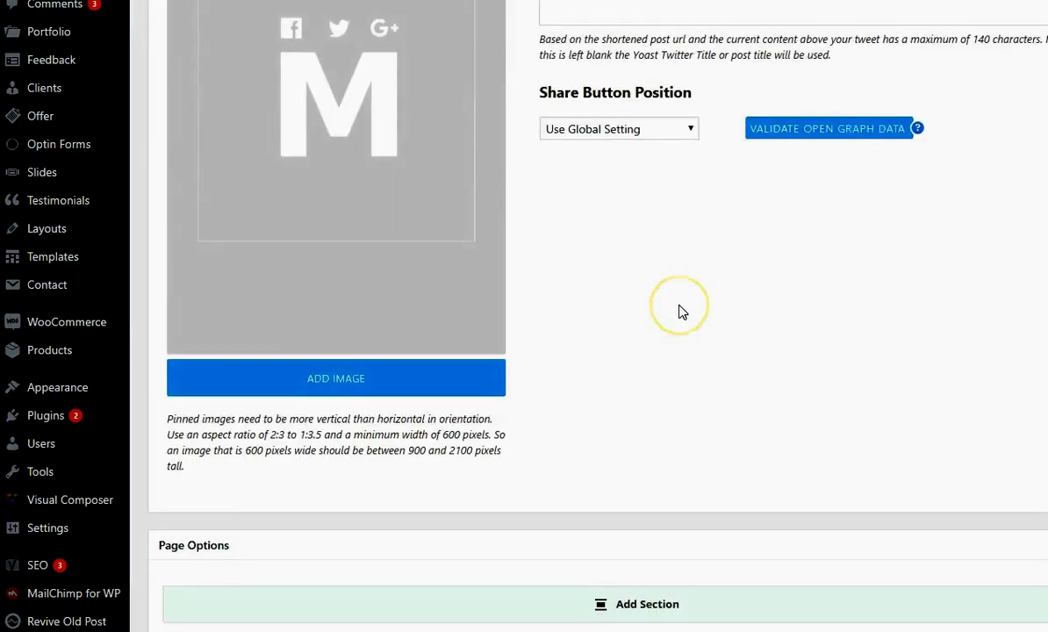
Examine the Page Options builder's sections, wraps and items, from the Blog item down to the image and description columns.
scroll(681, 305, "down", 3)
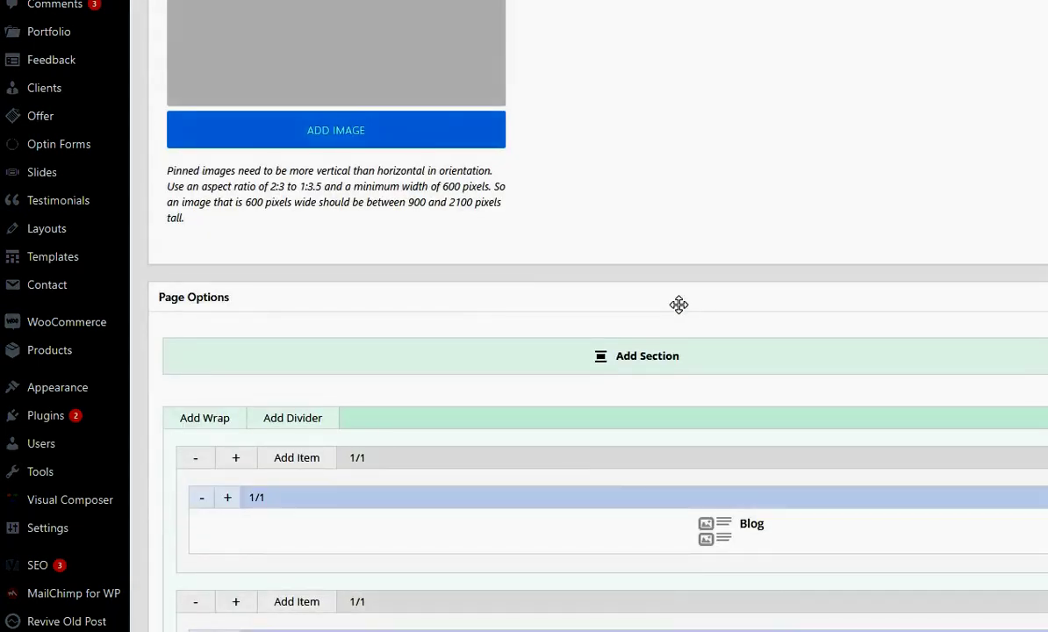
scroll(682, 276, "down", 3)
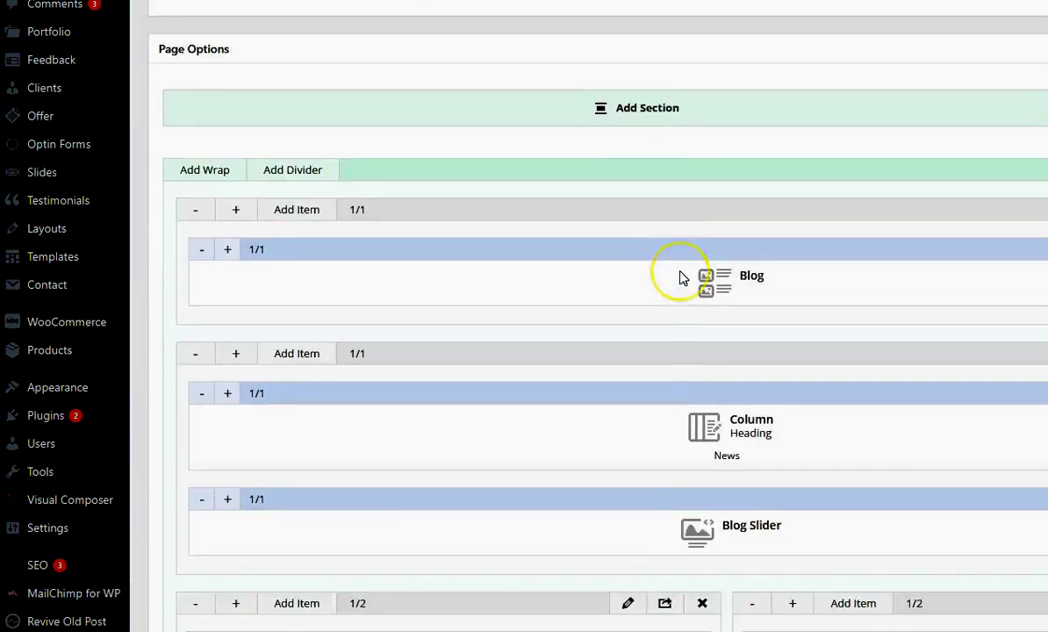
scroll(681, 274, "down", 1)
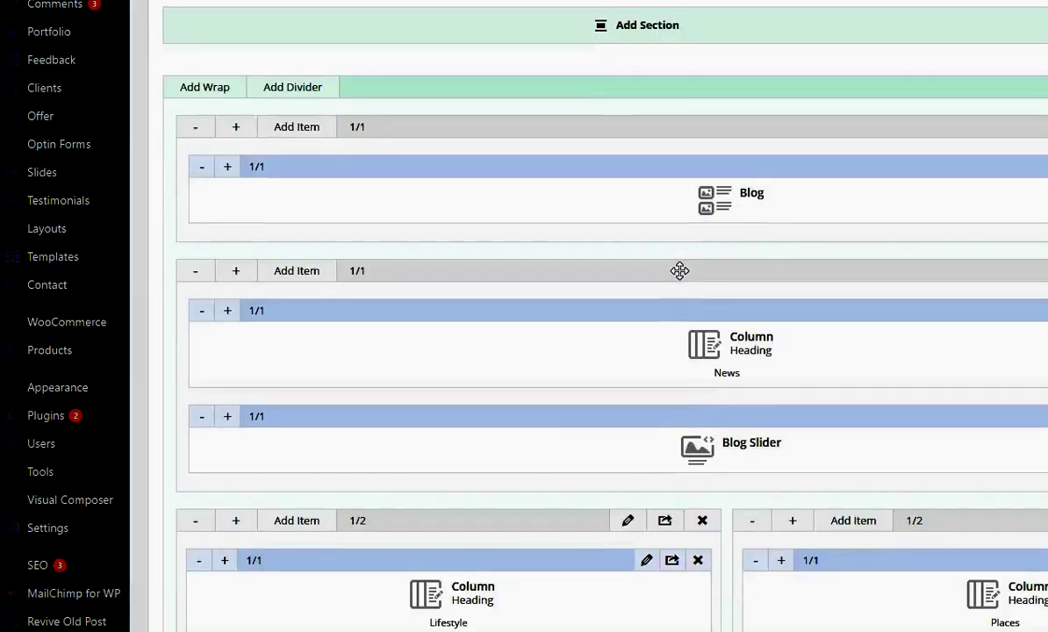
scroll(680, 270, "down", 1)
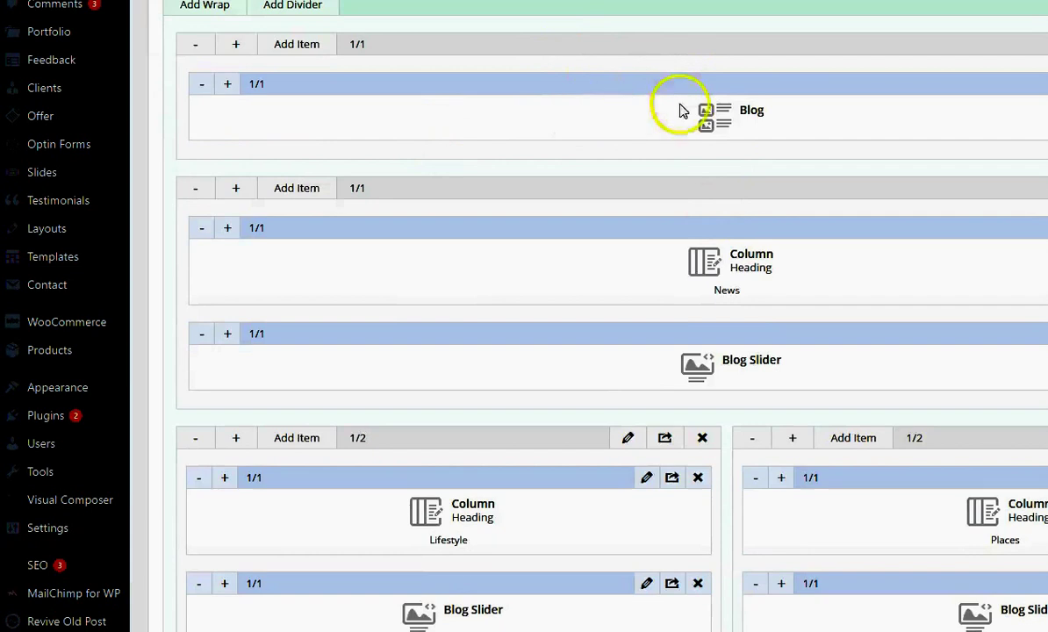
scroll(596, 154, "down", 5)
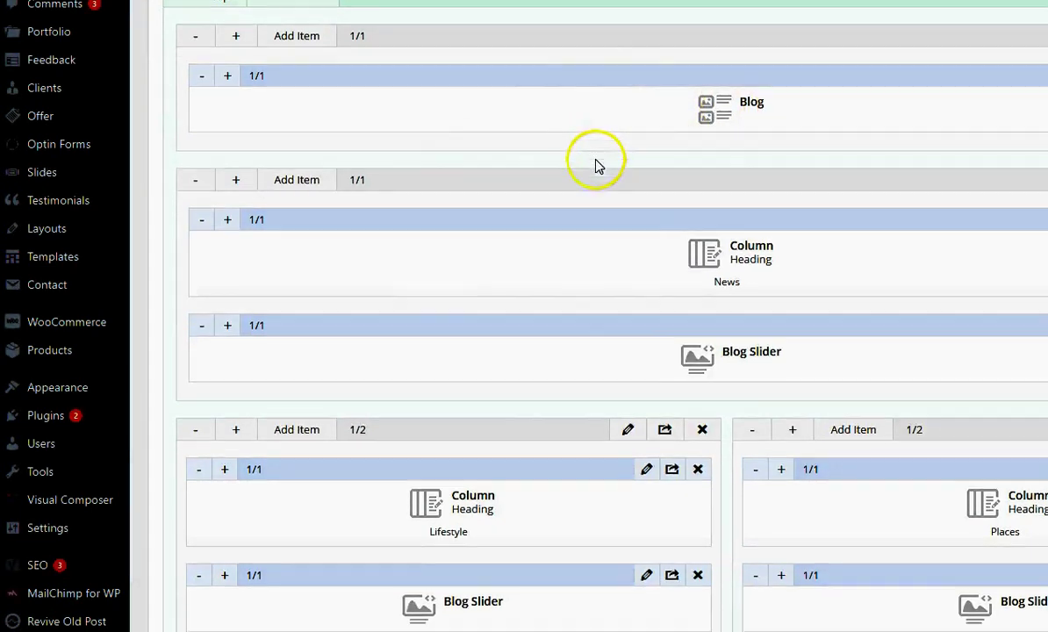
scroll(596, 166, "down", 3)
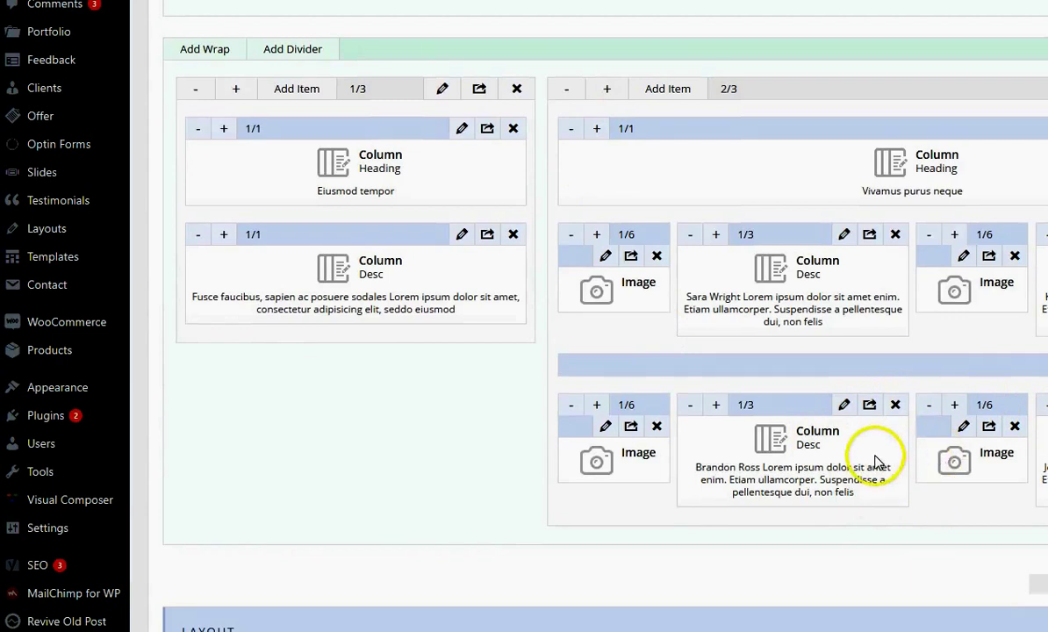
scroll(875, 462, "up", 8)
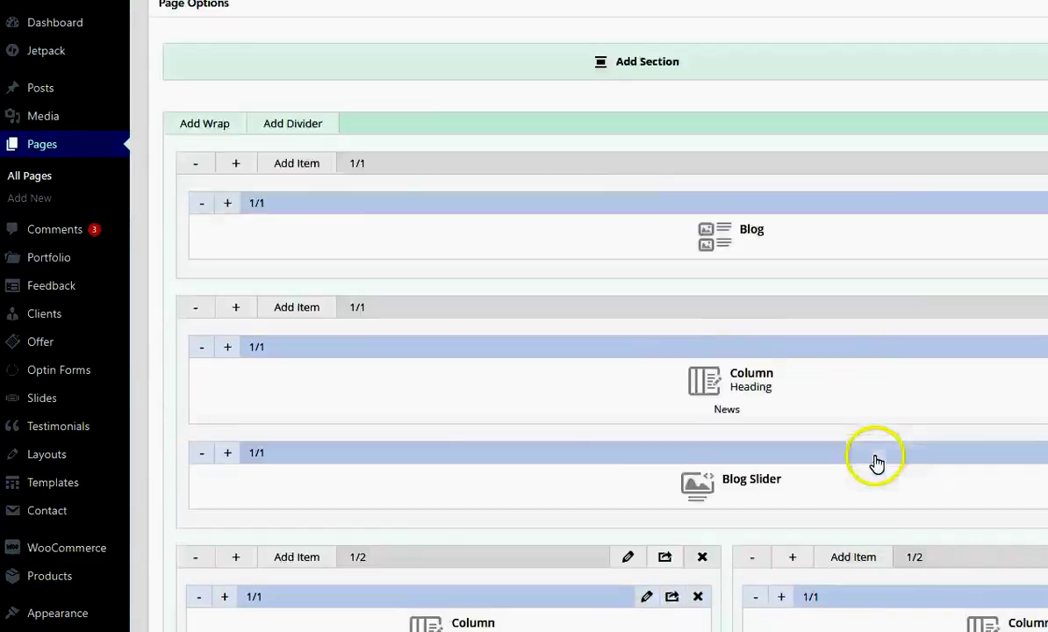
scroll(876, 462, "up", 3)
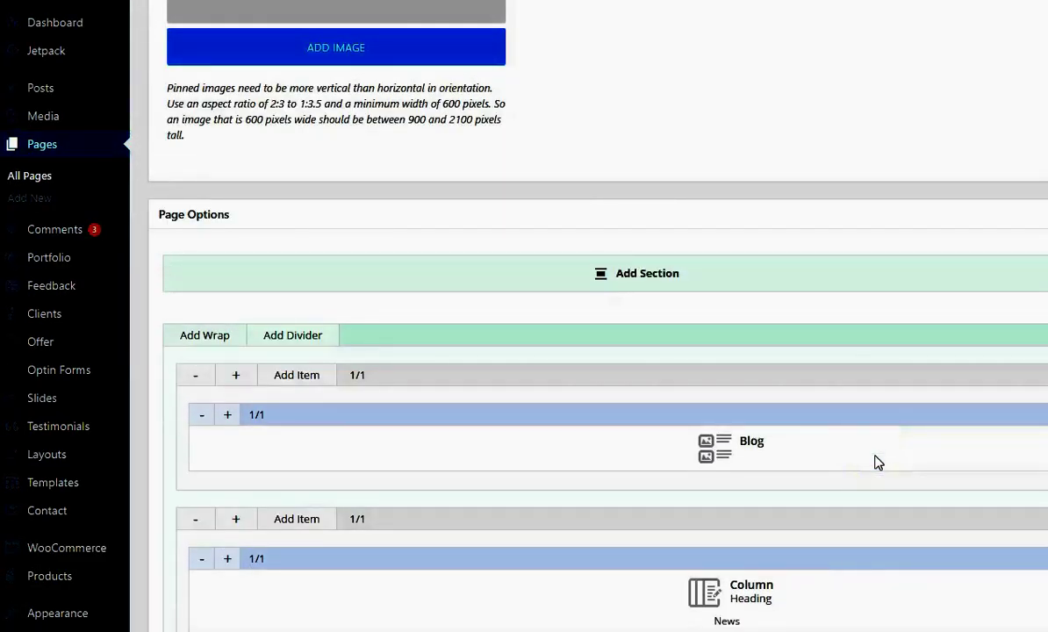
scroll(875, 463, "down", 14)
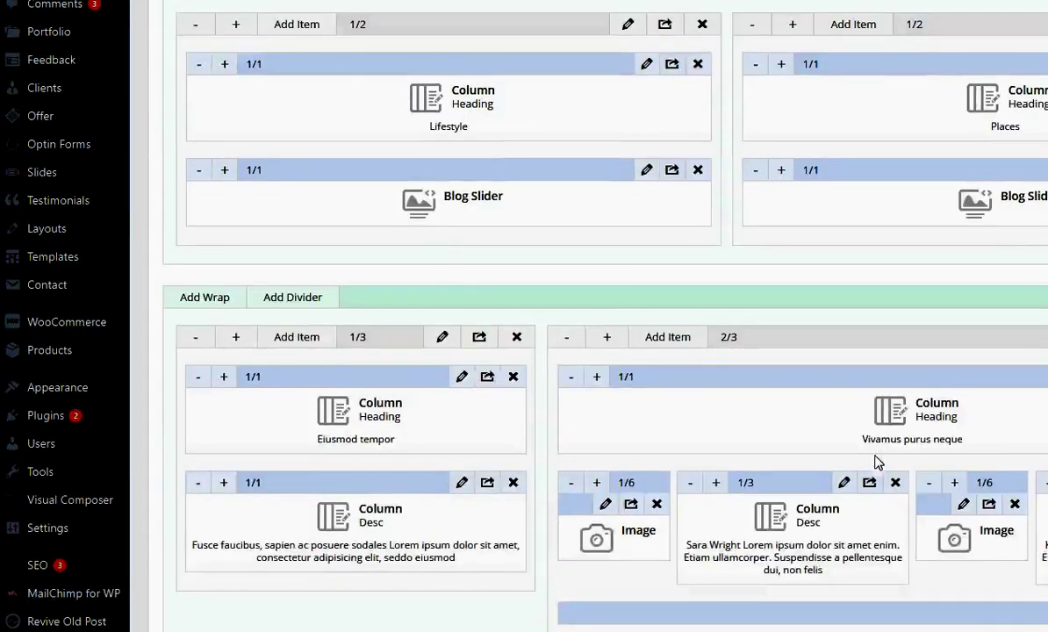
scroll(876, 463, "down", 2)
scroll(875, 463, "up", 10)
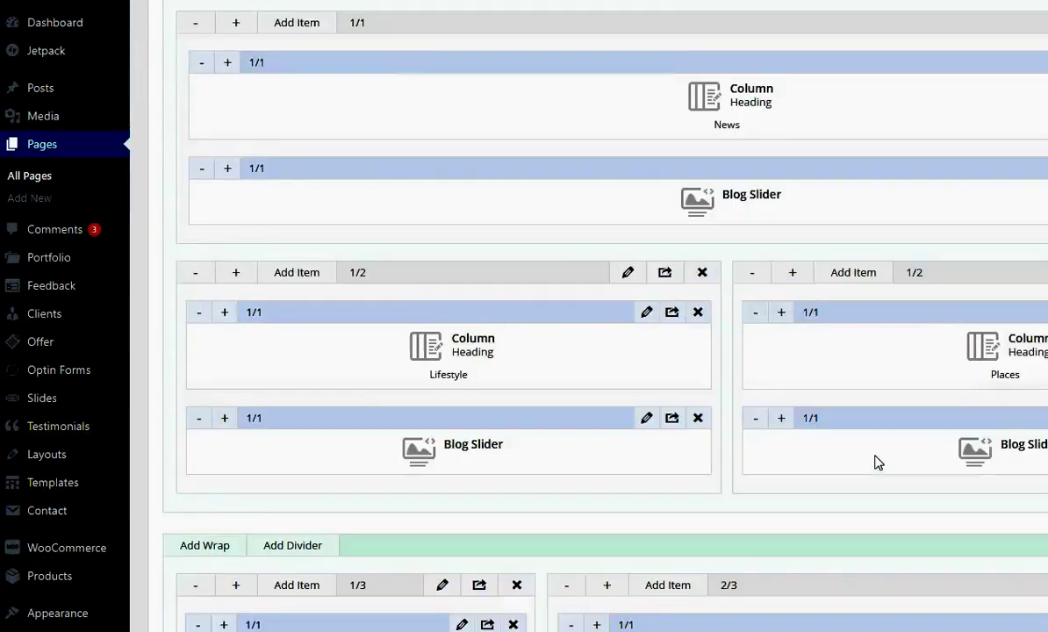
scroll(876, 463, "up", 5)
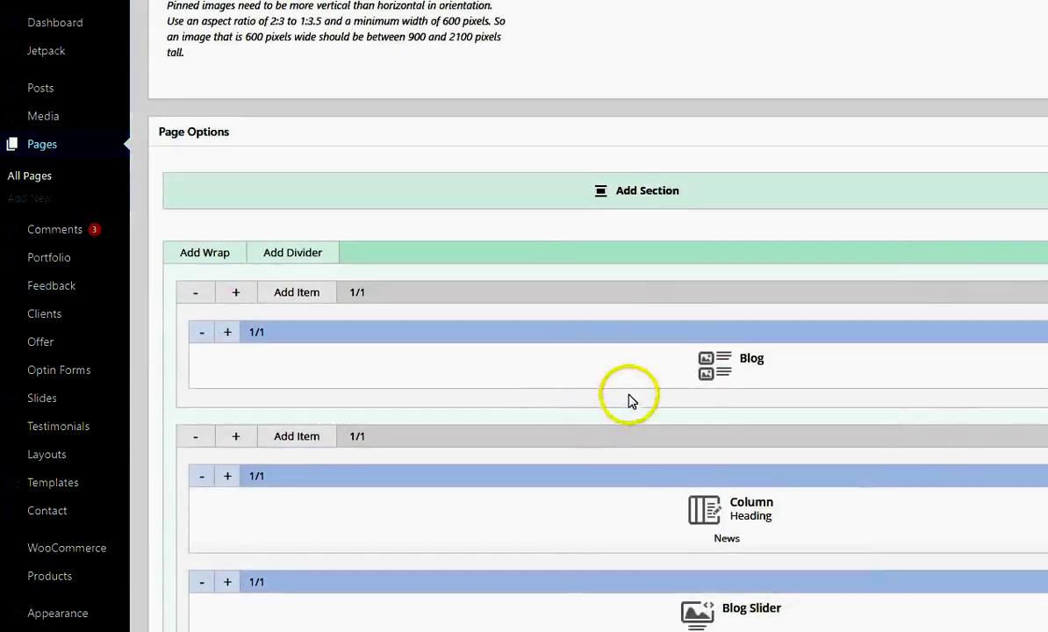
scroll(629, 393, "down", 1)
scroll(629, 393, "down", 2)
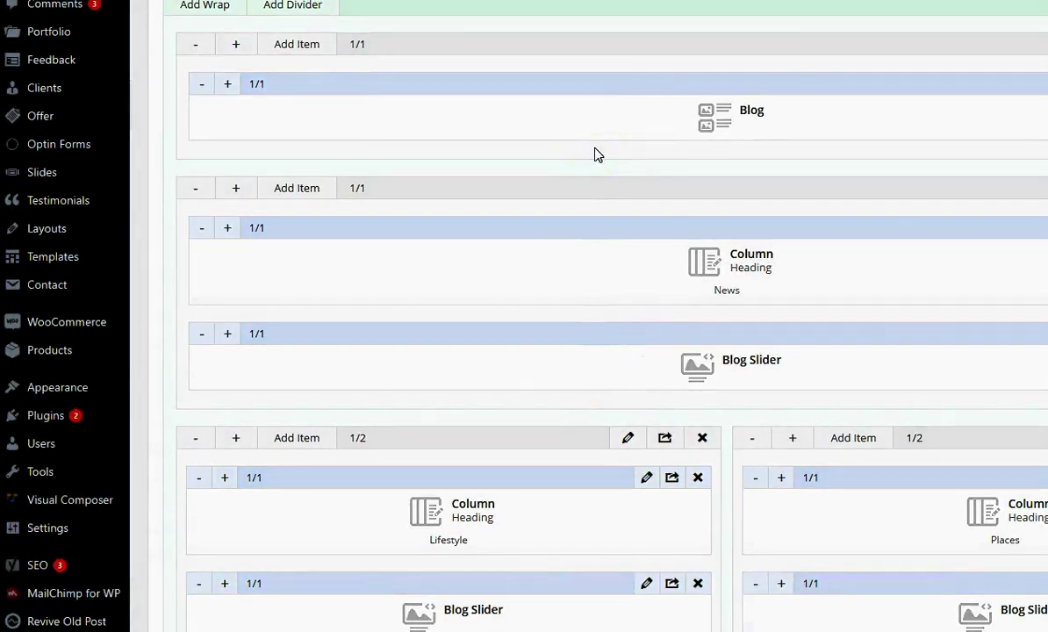
Open the Lifestyle heading column's settings, examine the content, background, layout and advanced options, and close them.
scroll(594, 155, "down", 1)
scroll(595, 150, "down", 3)
left_click(647, 229)
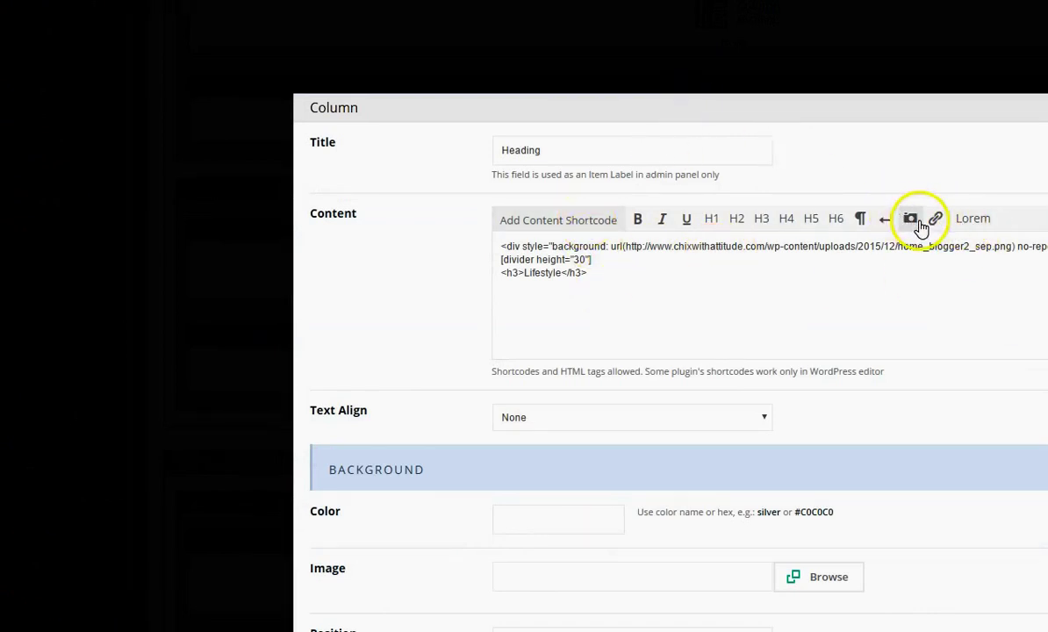
scroll(828, 295, "down", 3)
scroll(576, 327, "down", 4)
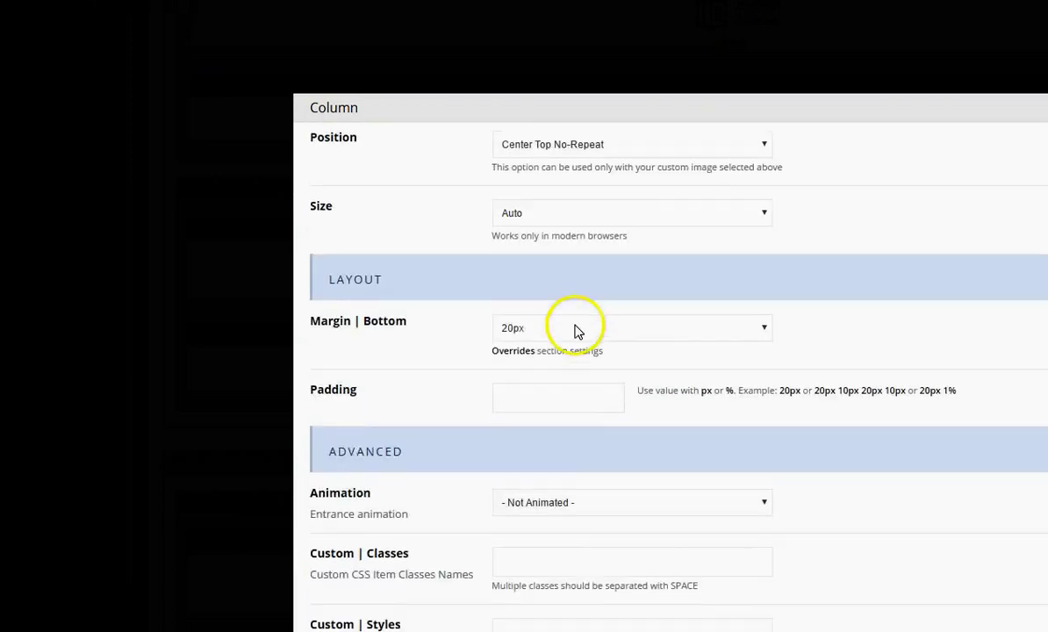
scroll(577, 331, "up", 7)
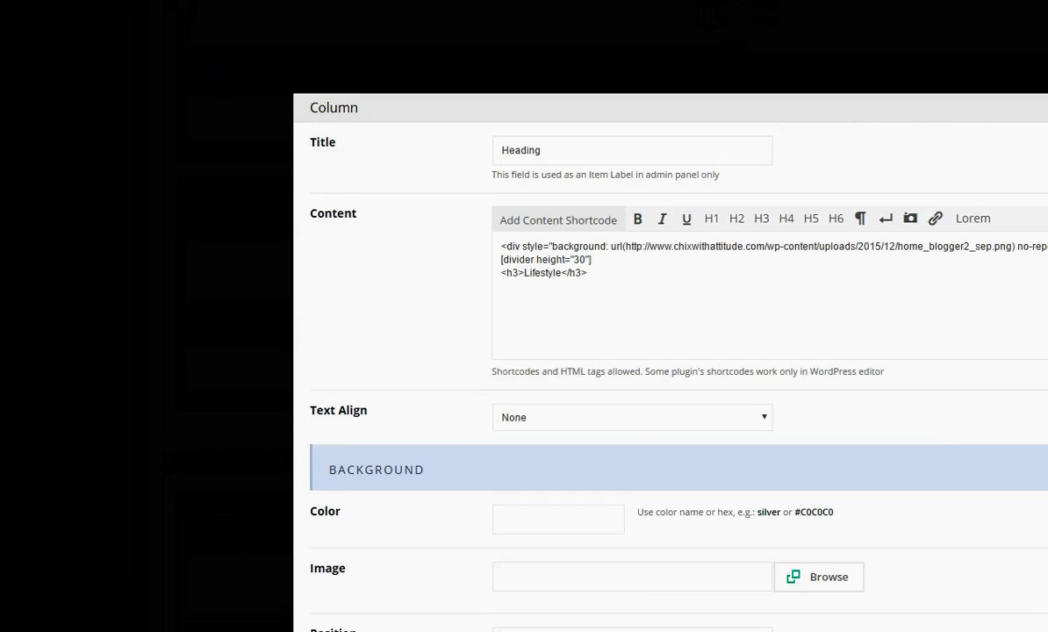
key("Escape")
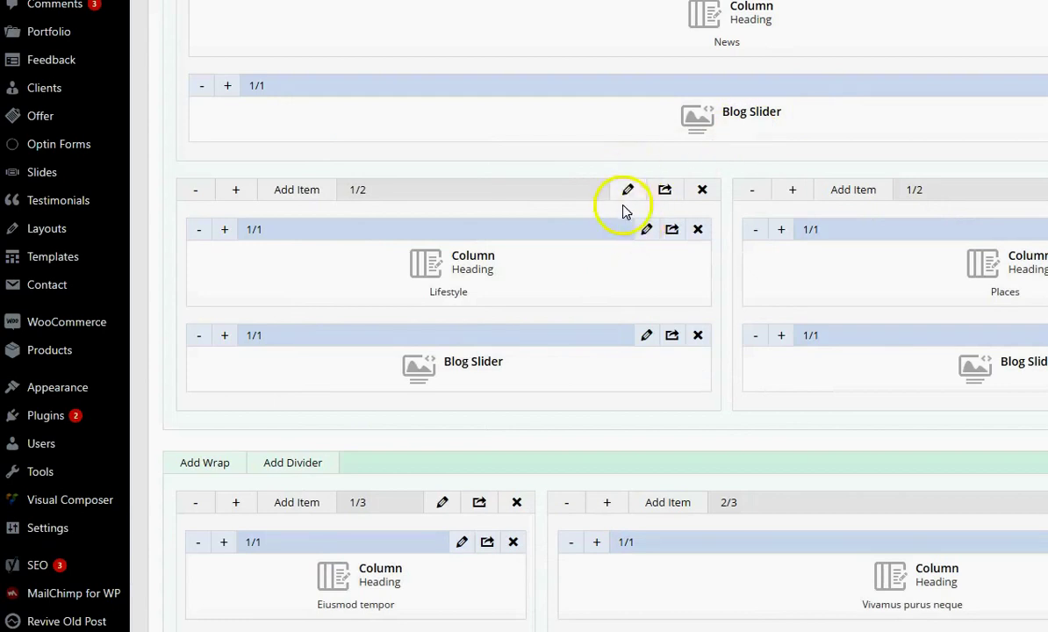
Open the item library for the 1/2 wrap containing Lifestyle, look through all available item types, and close it.
left_click(313, 189)
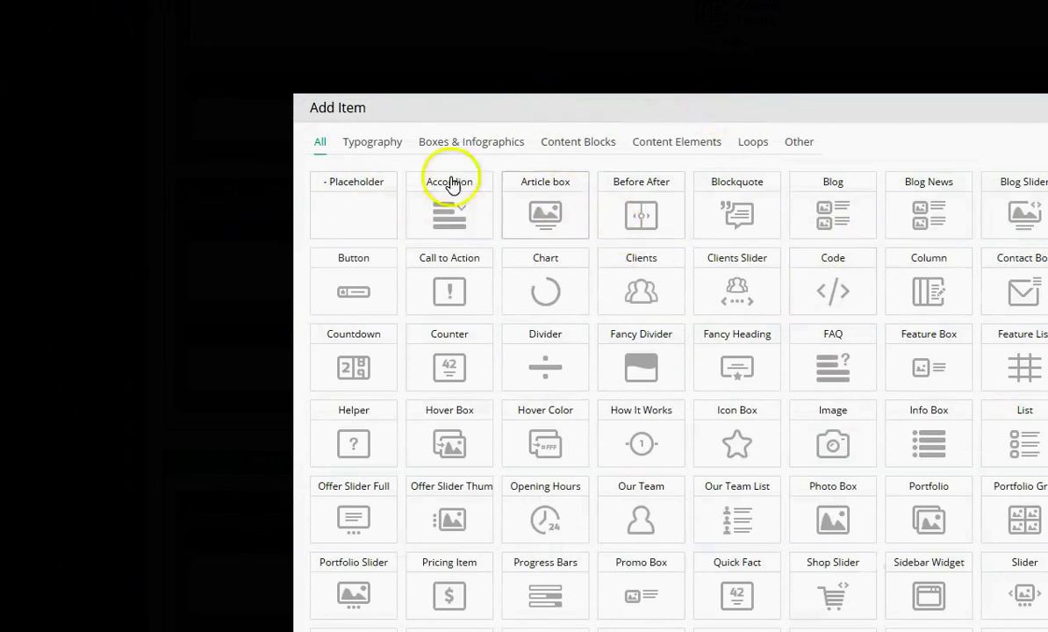
scroll(465, 263, "down", 3)
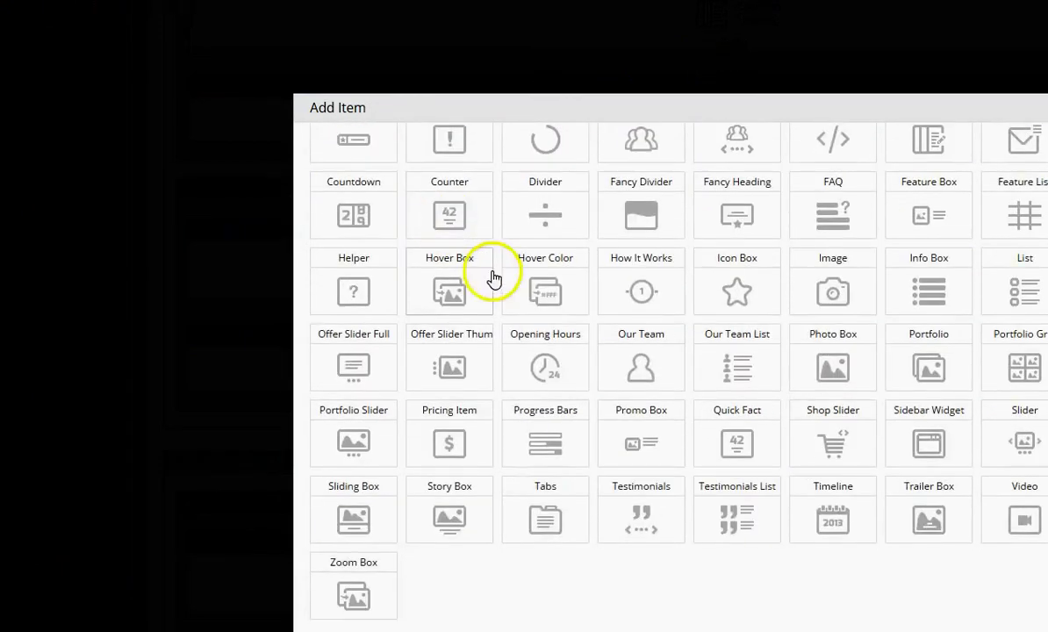
scroll(884, 411, "up", 3)
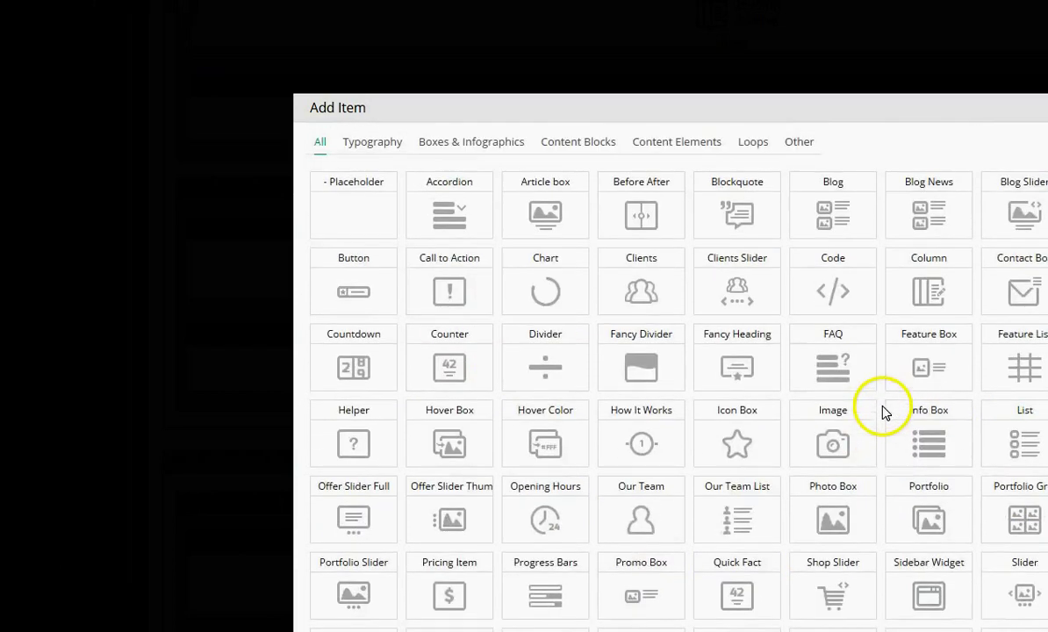
scroll(547, 379, "down", 3)
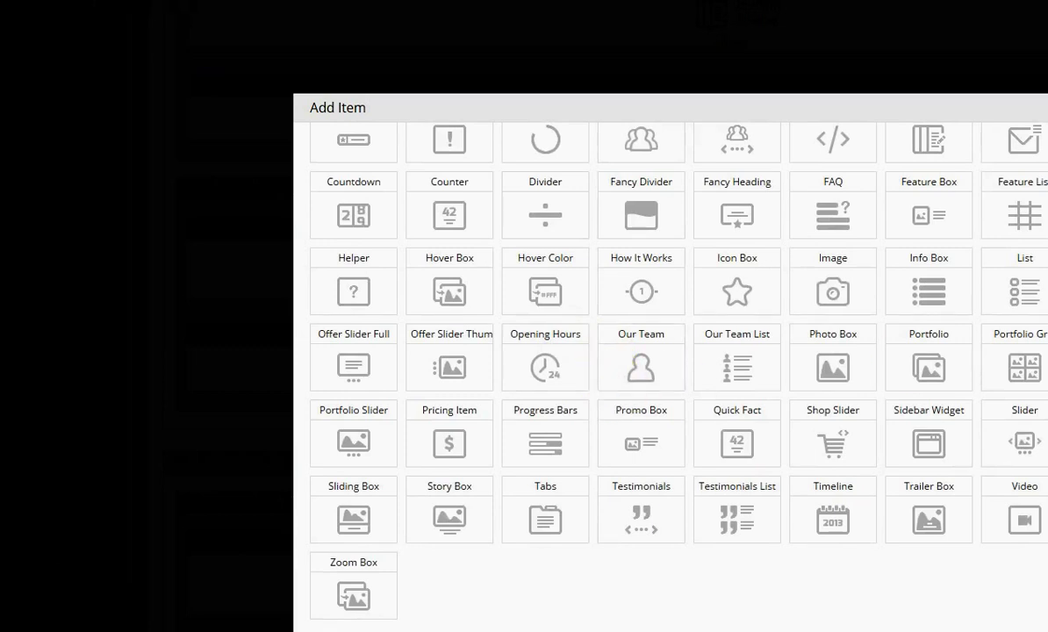
key("Escape")
Look over the builder section with the 1/3 and 2/3 wraps and the blog sections above it.
scroll(579, 242, "down", 6)
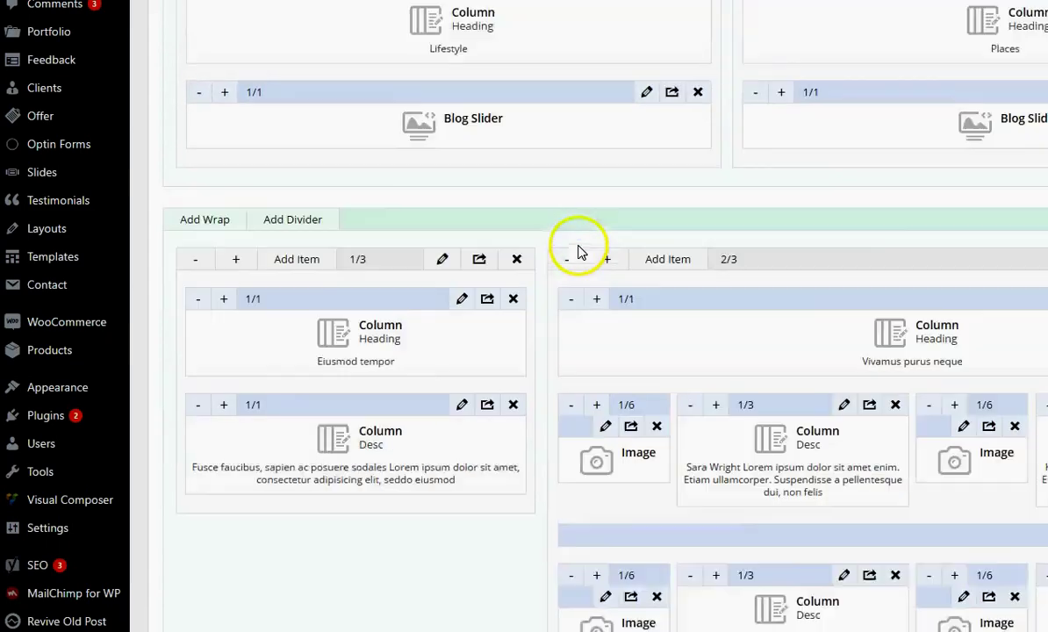
scroll(580, 249, "down", 4)
scroll(579, 250, "up", 6)
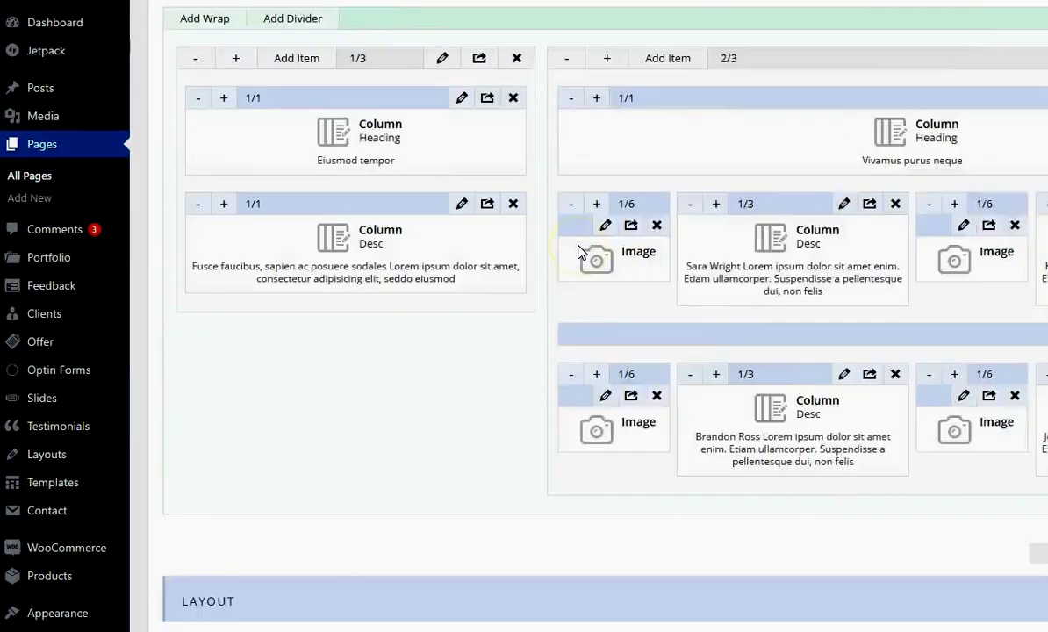
scroll(579, 250, "up", 4)
scroll(579, 250, "down", 7)
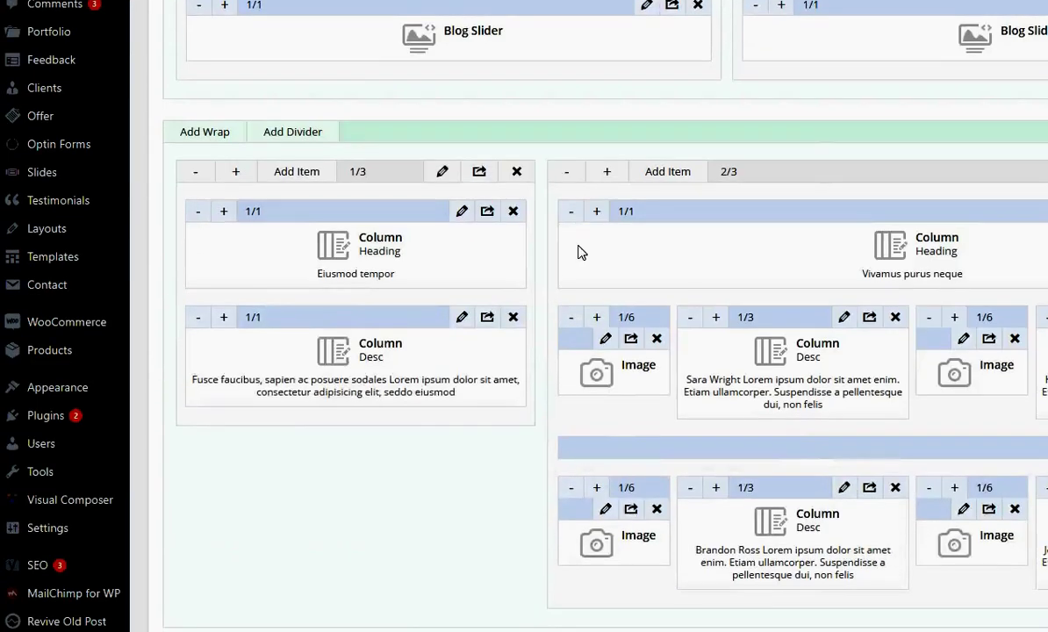
scroll(578, 252, "up", 10)
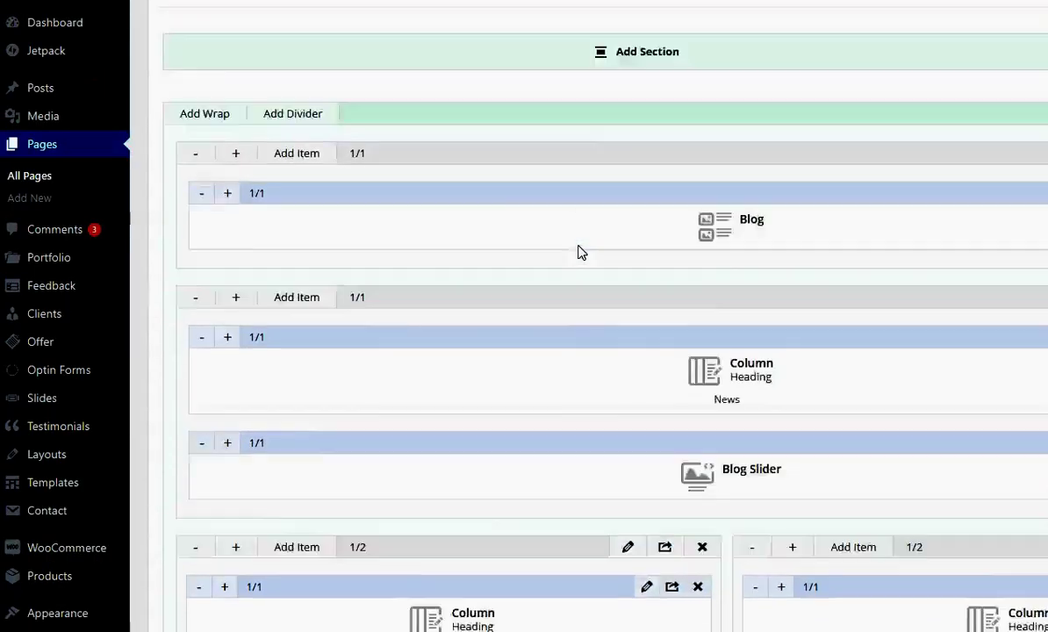
Go back past the MashShare and Yoast SEO options to the Home page's title and text editor.
scroll(579, 252, "up", 4)
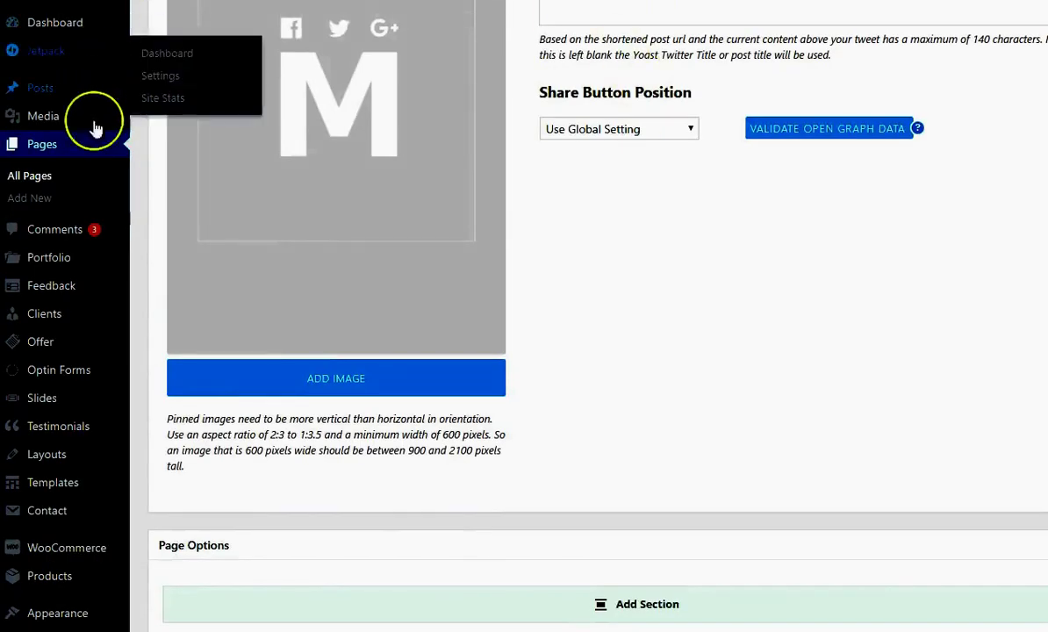
mouse_move(77, 52)
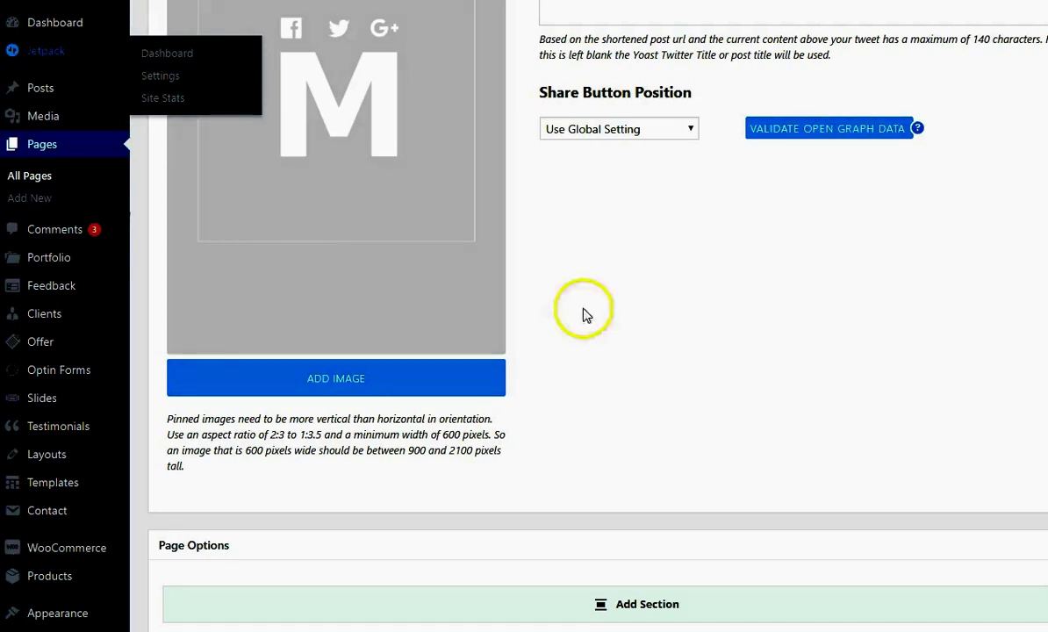
scroll(739, 320, "up", 4)
scroll(739, 318, "up", 15)
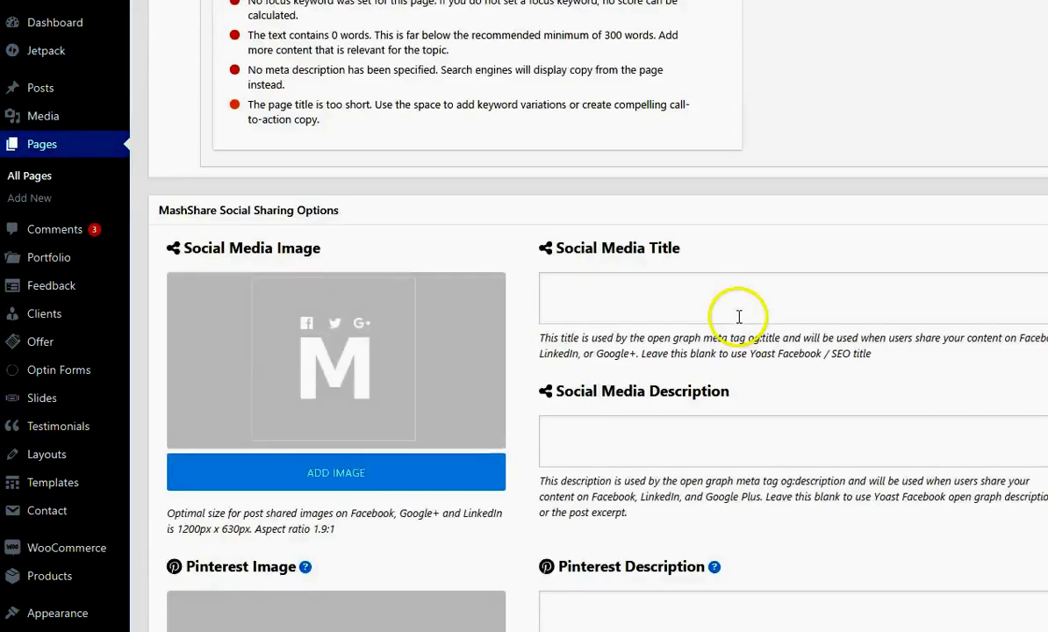
scroll(738, 316, "up", 8)
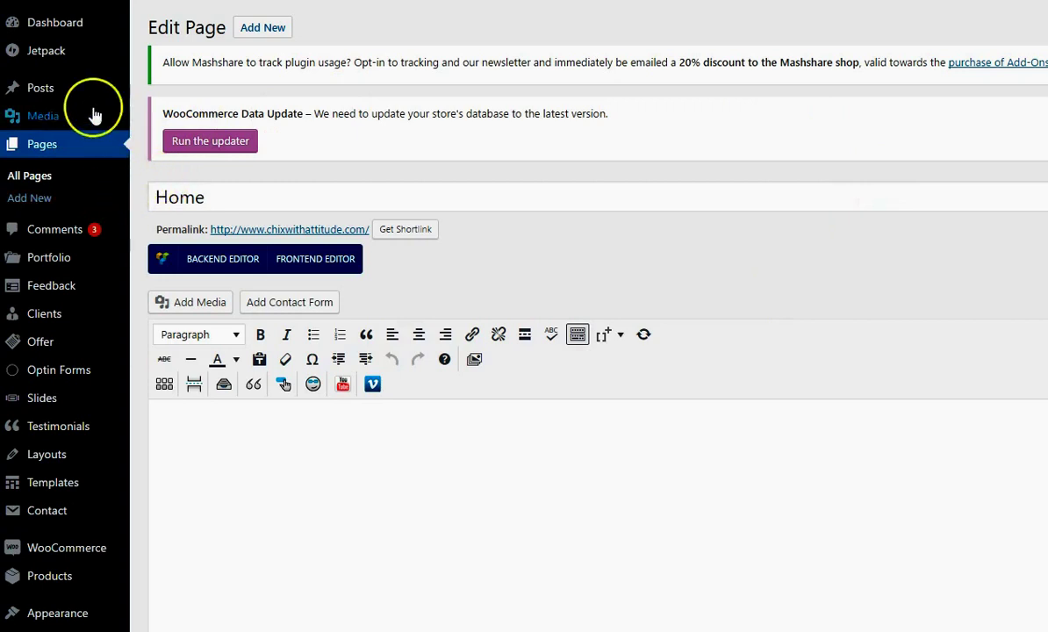
Leave the Home page's editor and open the Optin Forms settings page.
mouse_move(78, 257)
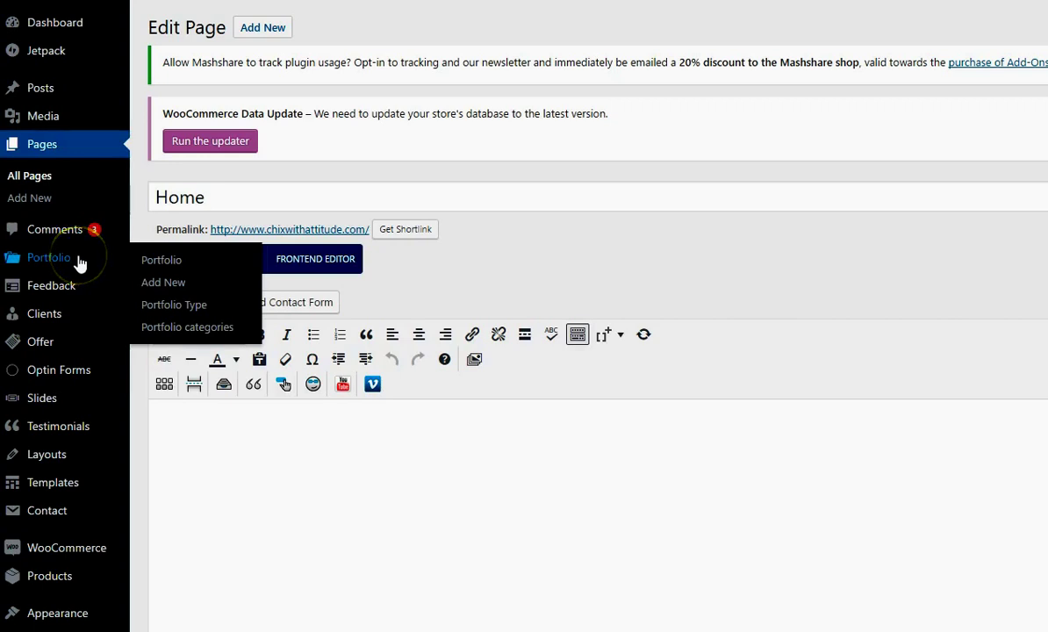
mouse_move(80, 294)
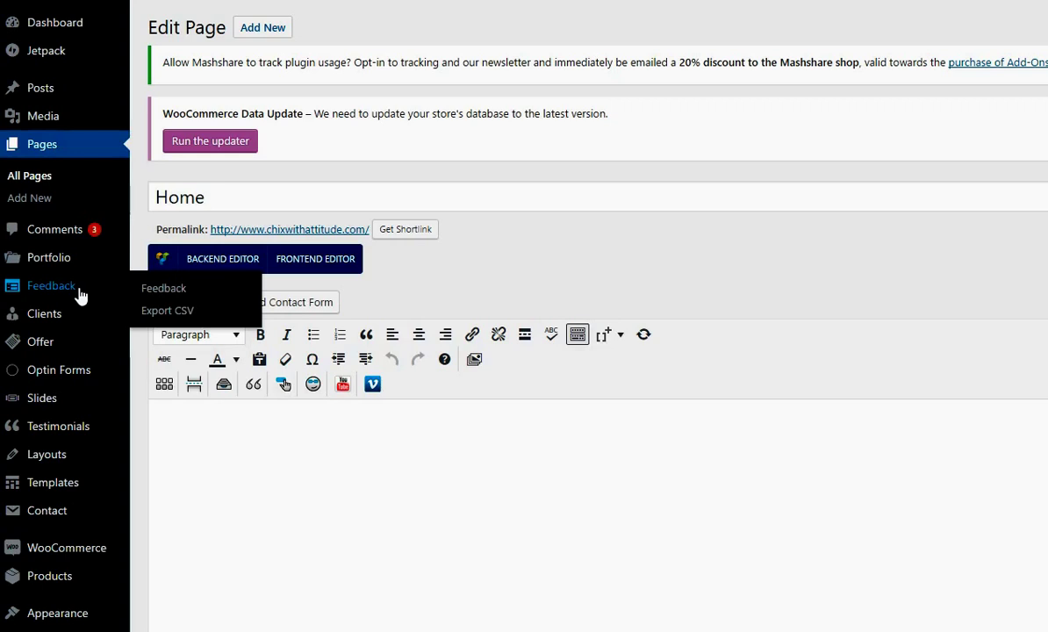
mouse_move(82, 313)
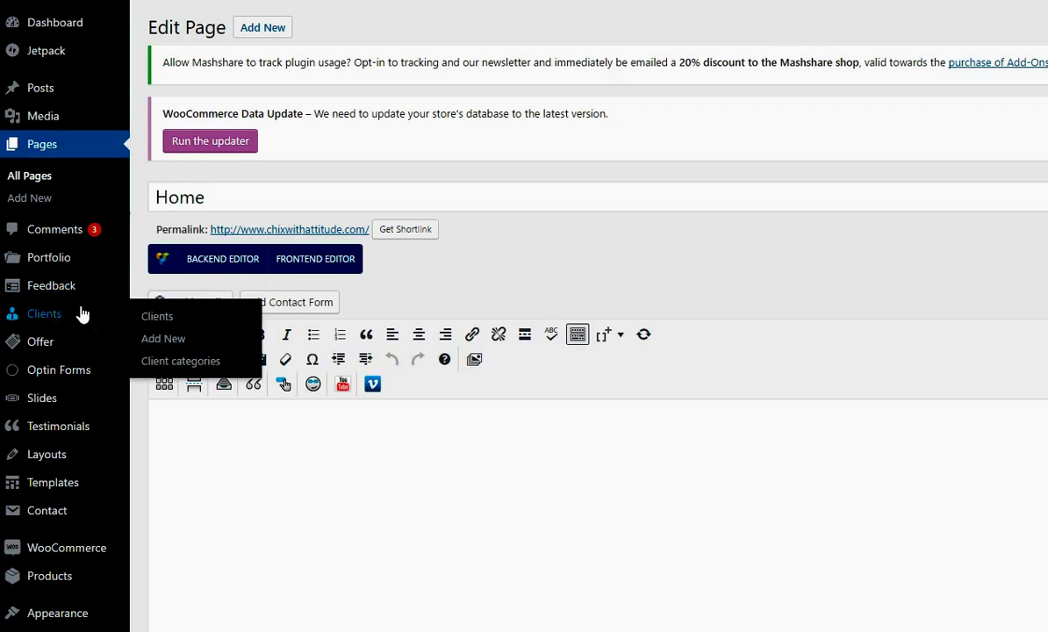
scroll(82, 314, "down", 3)
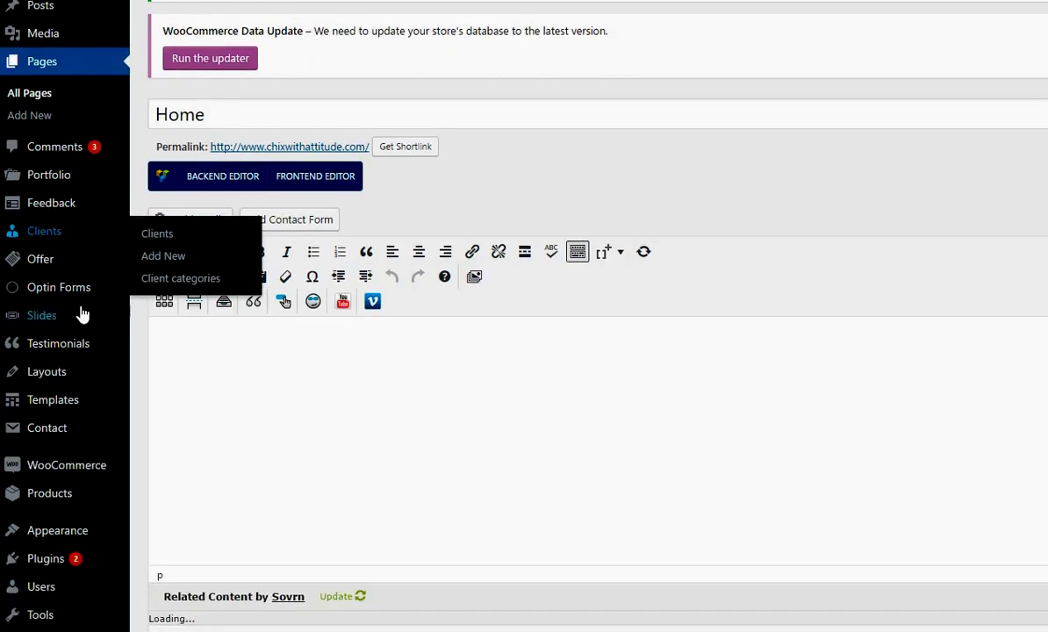
mouse_move(84, 188)
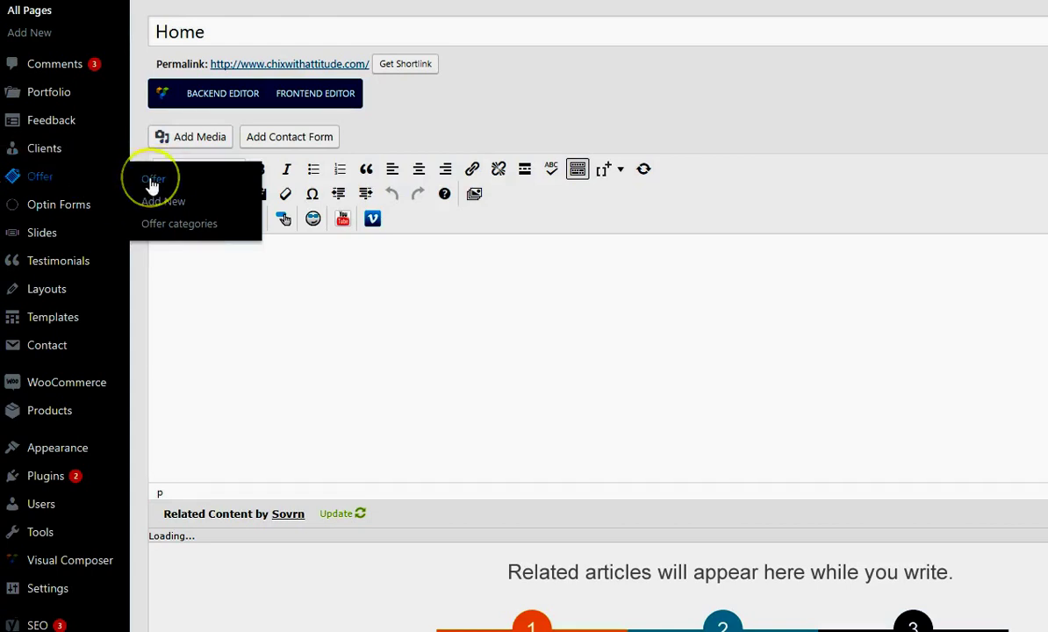
left_click(59, 211)
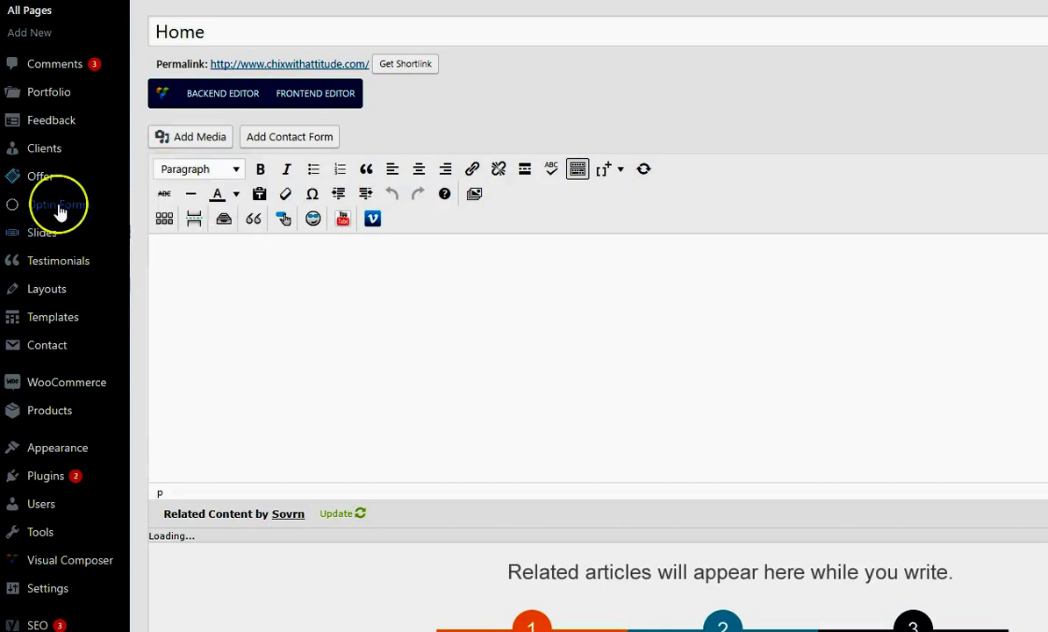
left_click(856, 39)
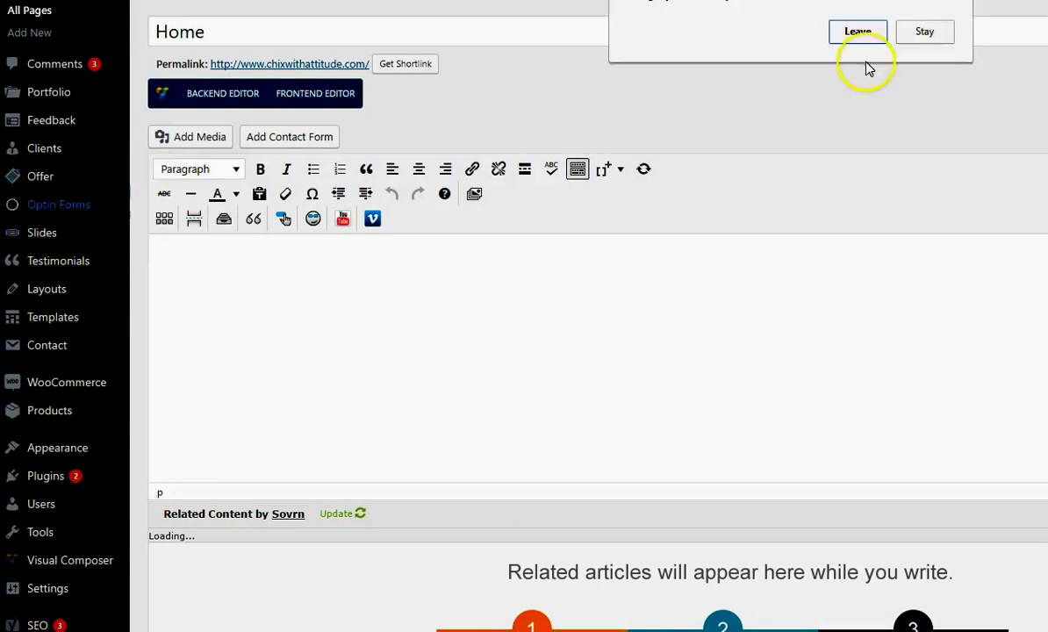
left_click(548, 220)
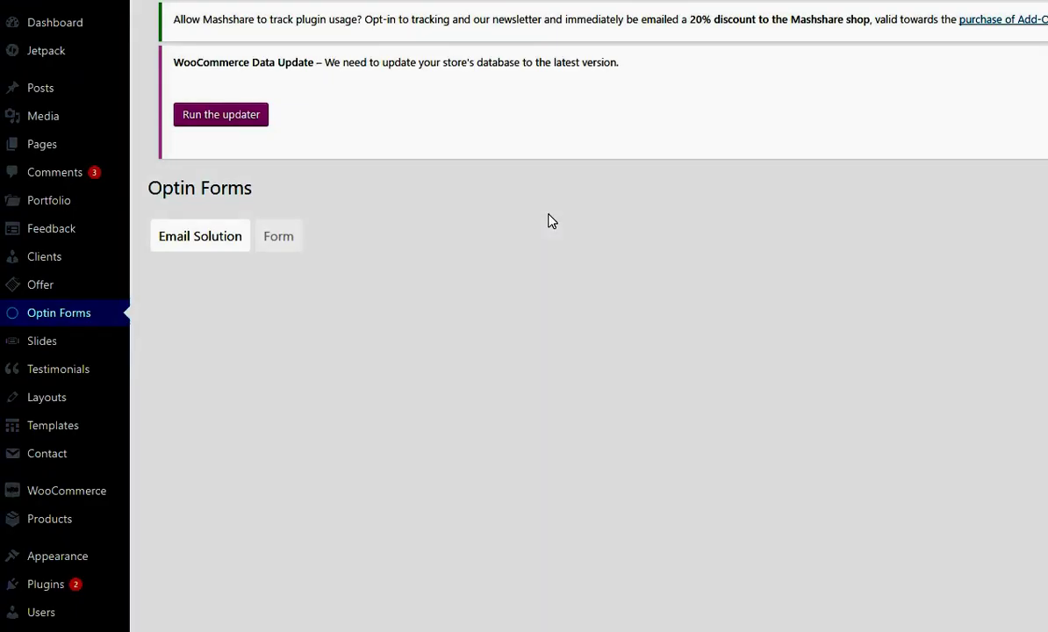
Examine the email solutions offered by Optin Forms, keeping AWeber selected, and look over its required fields.
scroll(548, 219, "down", 2)
left_click(578, 164)
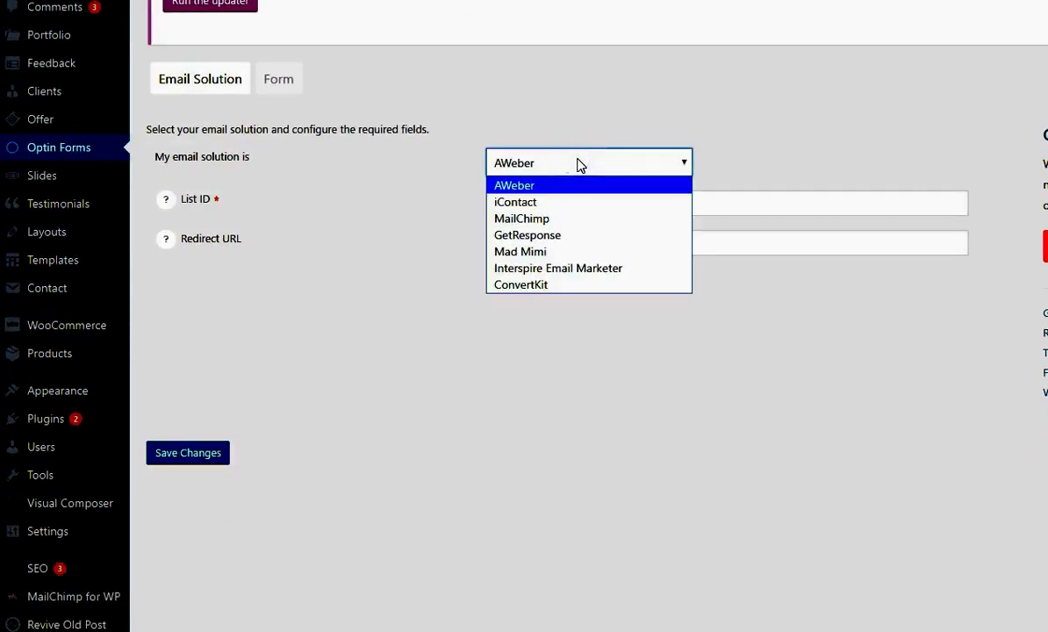
left_click(577, 163)
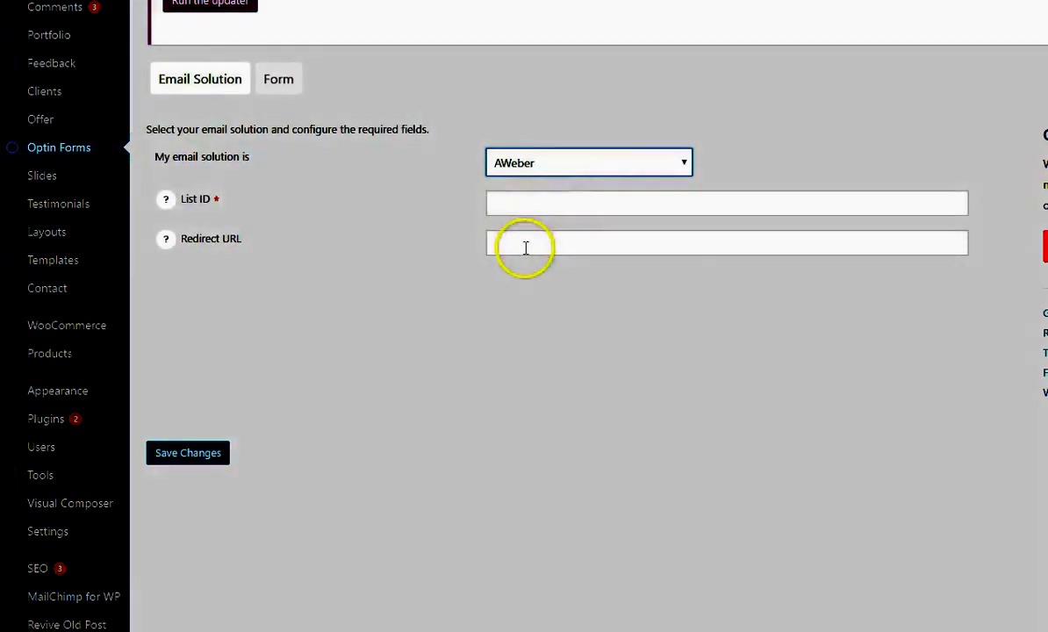
scroll(430, 253, "up", 2)
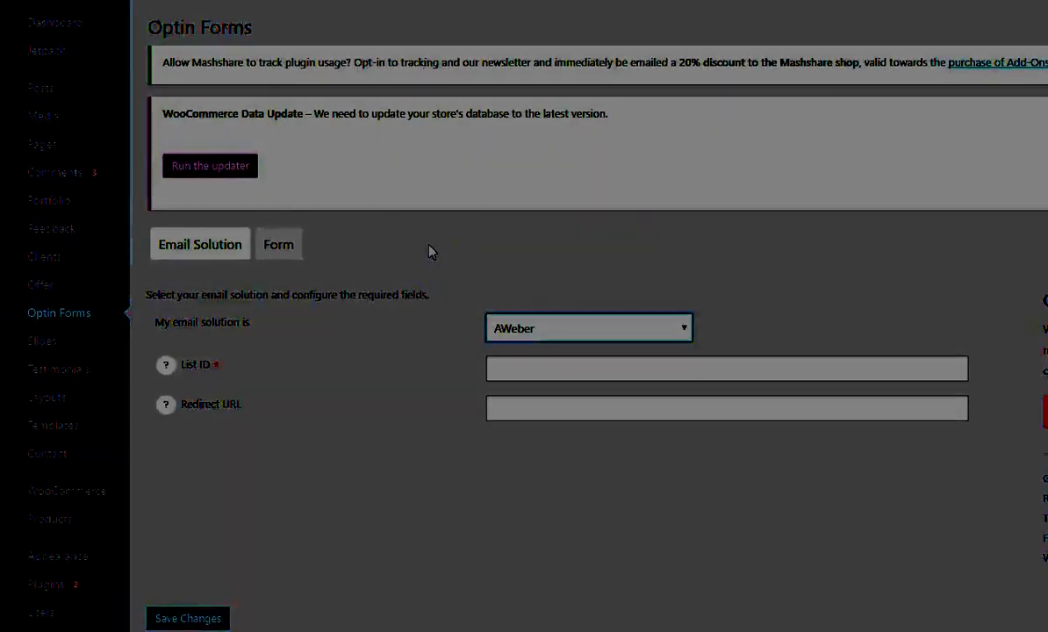
scroll(431, 253, "down", 2)
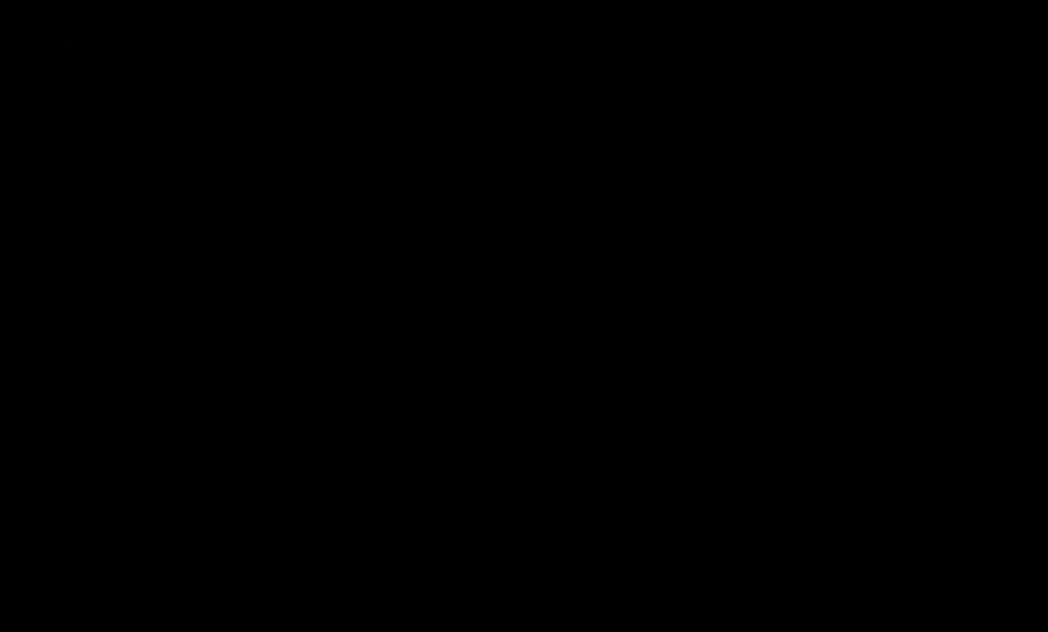
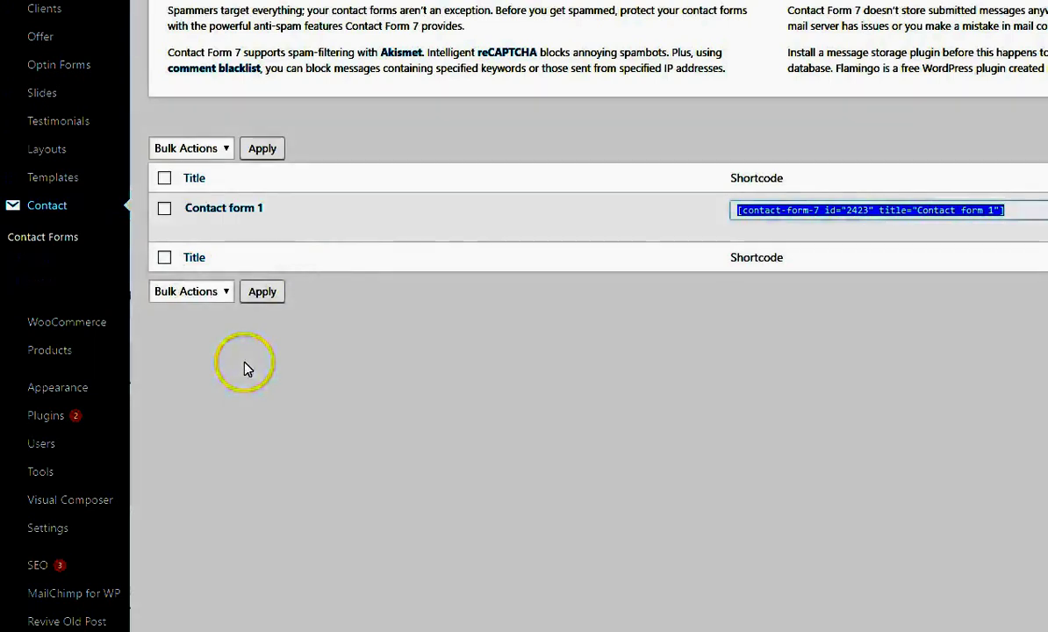
Go from the contact forms list to the Visual Composer general settings.
left_click(101, 391)
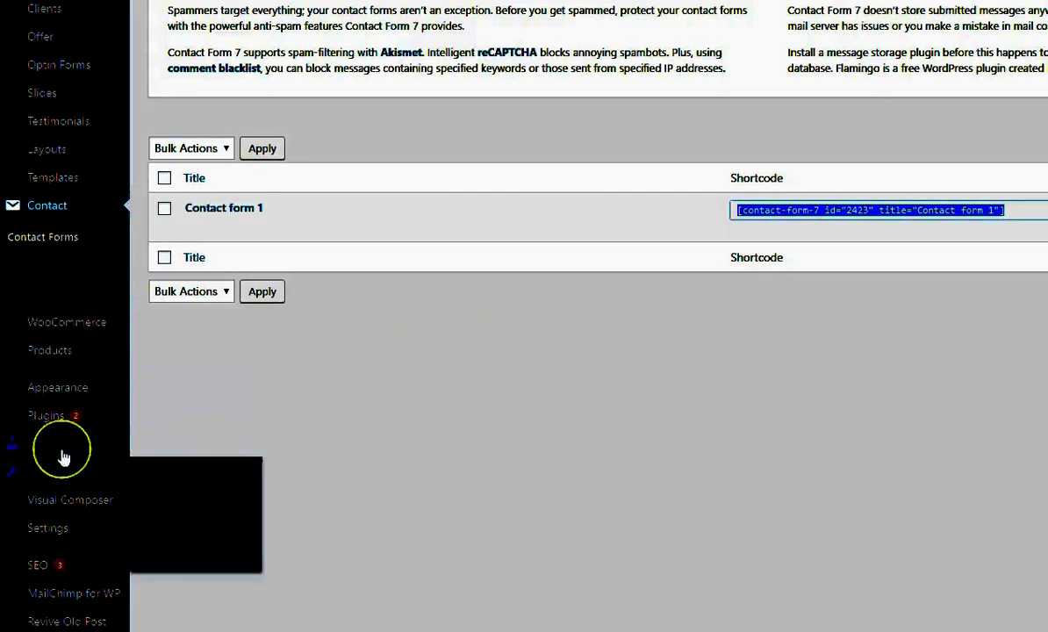
mouse_move(63, 458)
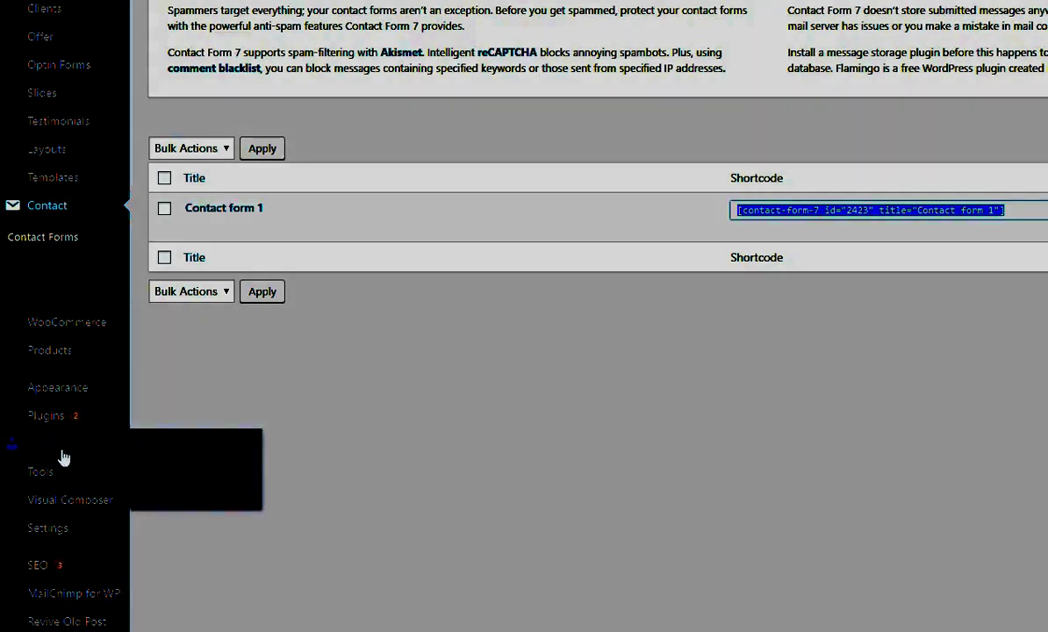
mouse_move(74, 482)
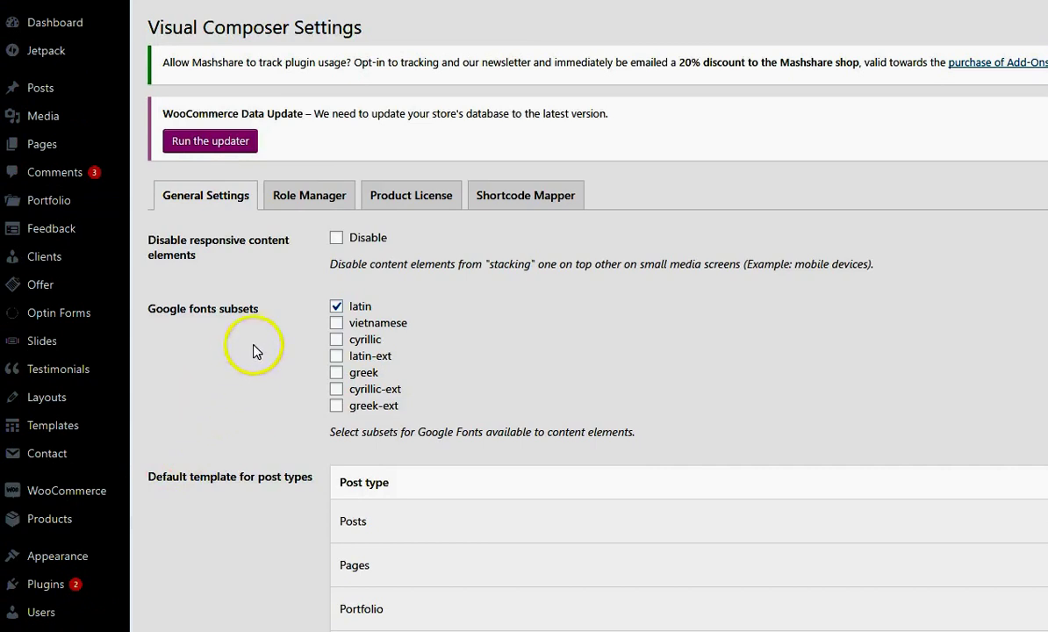
Check the default template choices for Posts and leave the template at None.
scroll(253, 351, "down", 4)
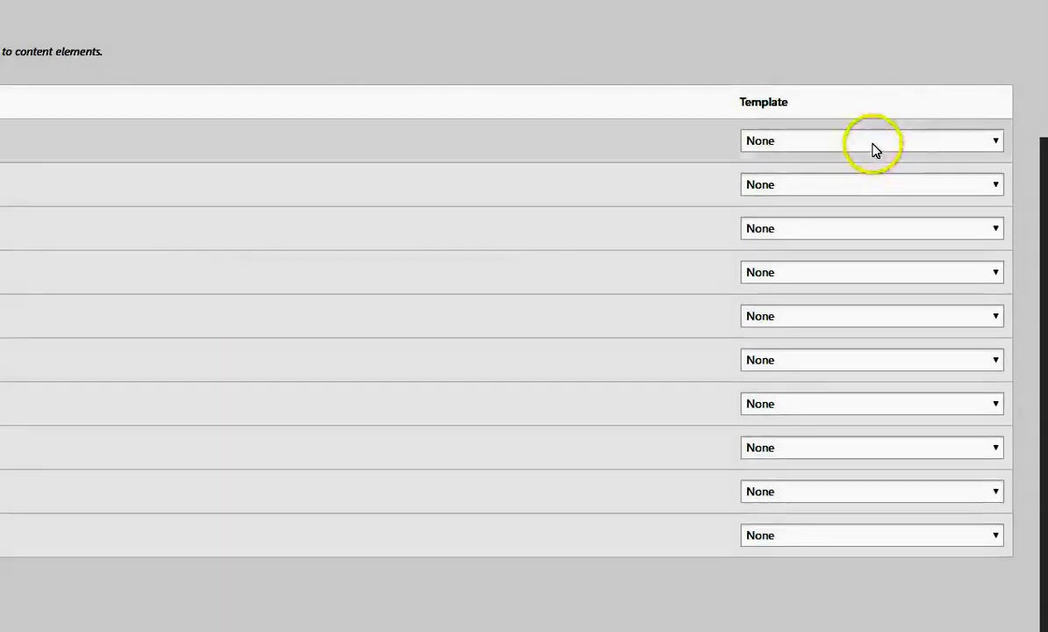
left_click(873, 146)
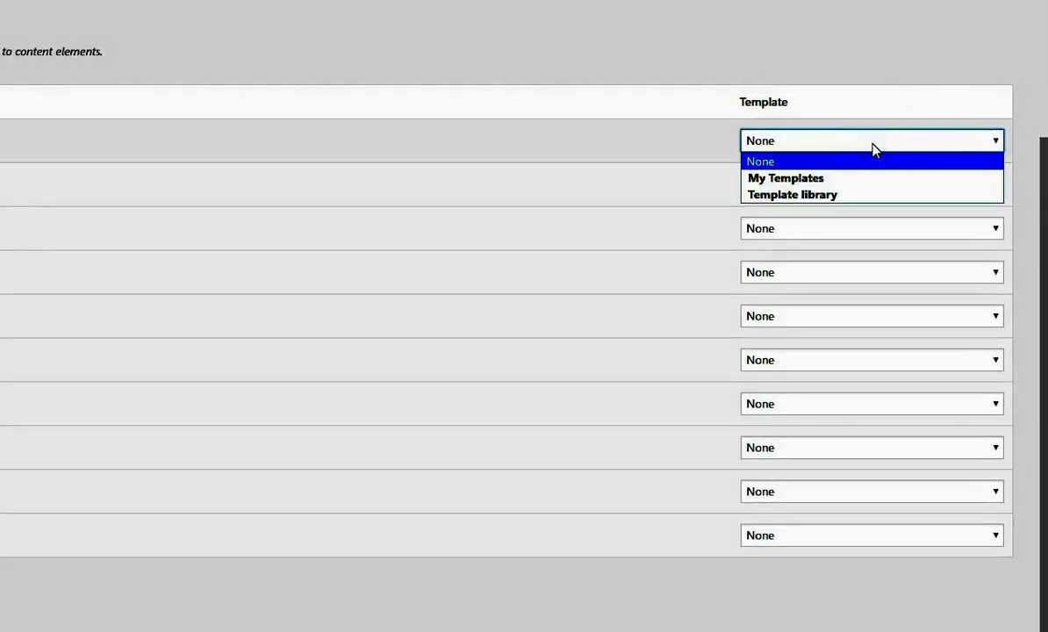
left_click(873, 145)
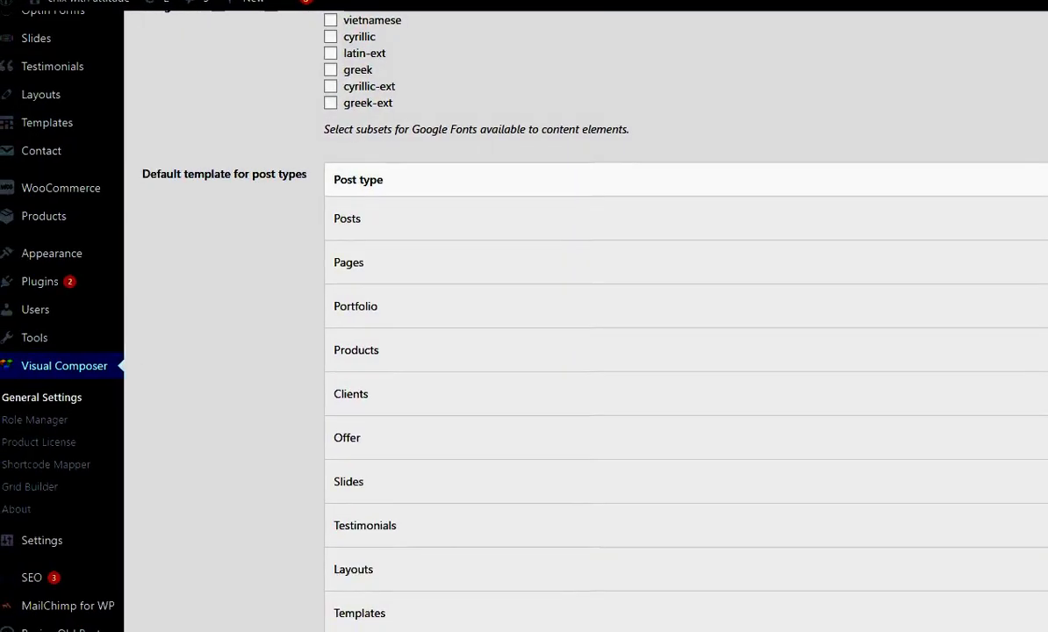
Look over the Visual Composer general settings, from responsive elements and Google fonts subsets to the default templates for post types.
scroll(628, 297, "up", 4)
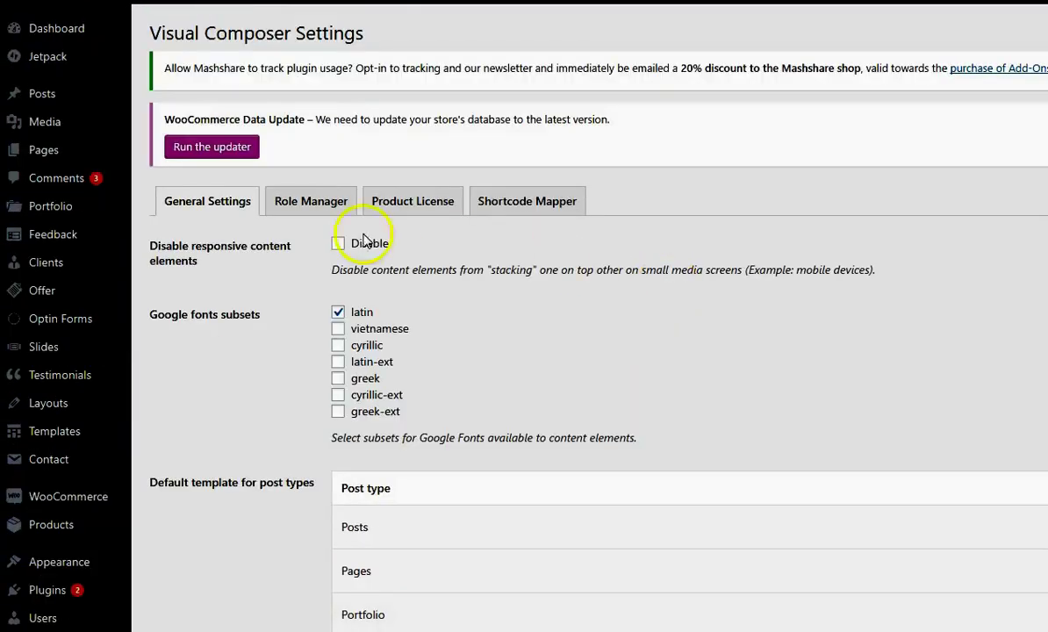
scroll(241, 292, "down", 4)
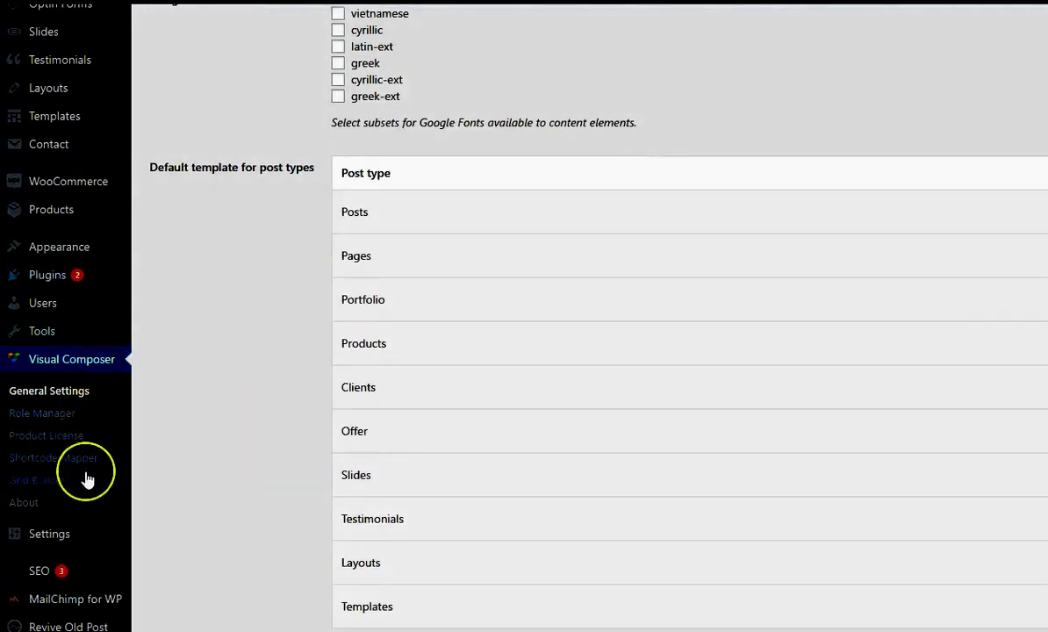
scroll(288, 397, "up", 1)
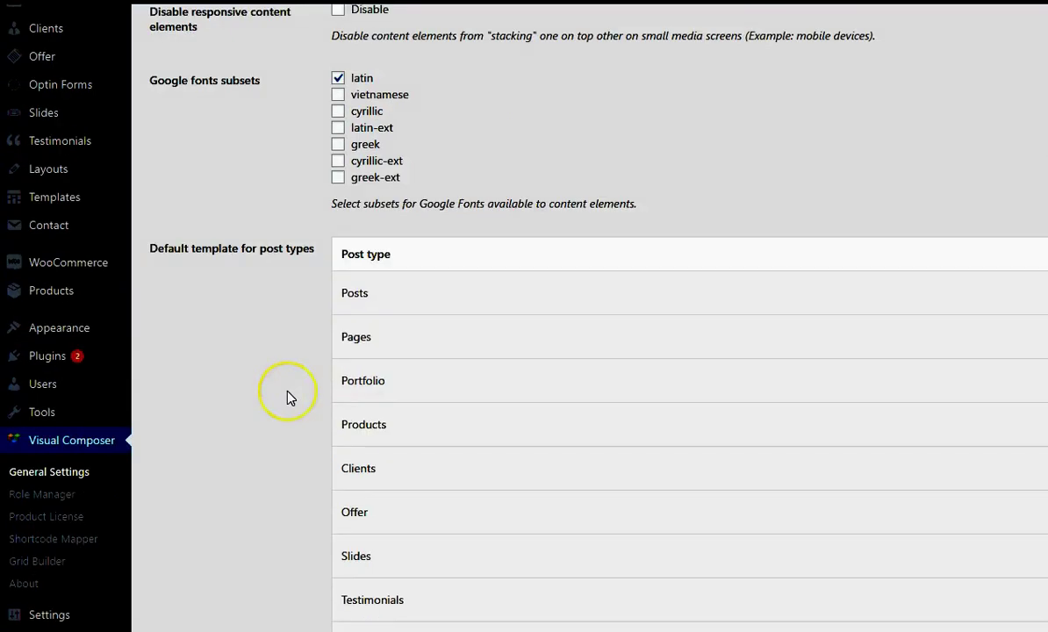
scroll(290, 398, "down", 1)
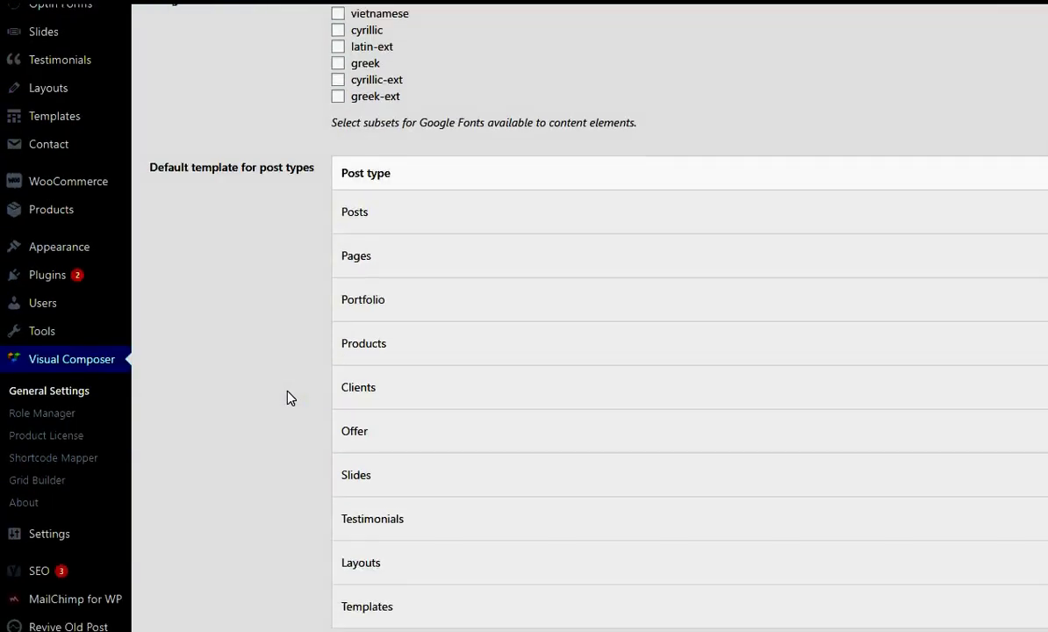
scroll(290, 398, "up", 4)
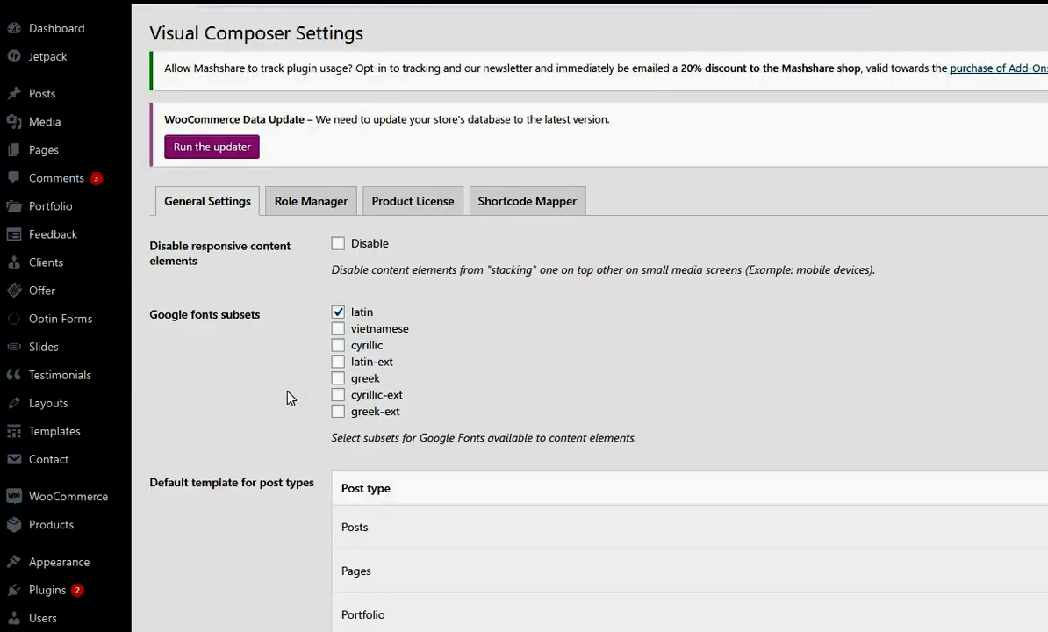
scroll(289, 397, "down", 4)
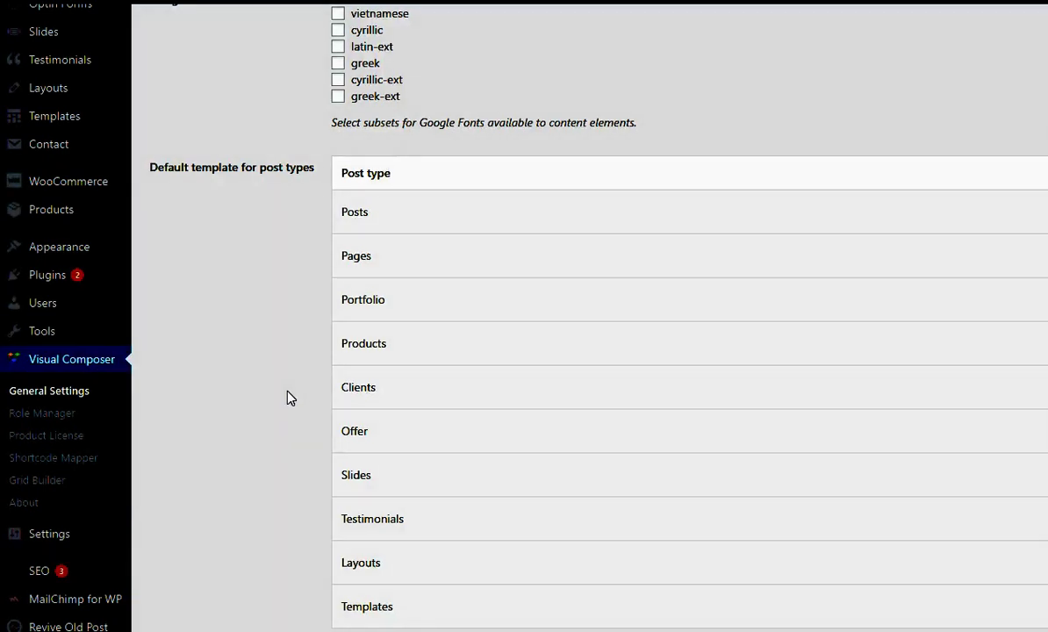
scroll(290, 398, "up", 4)
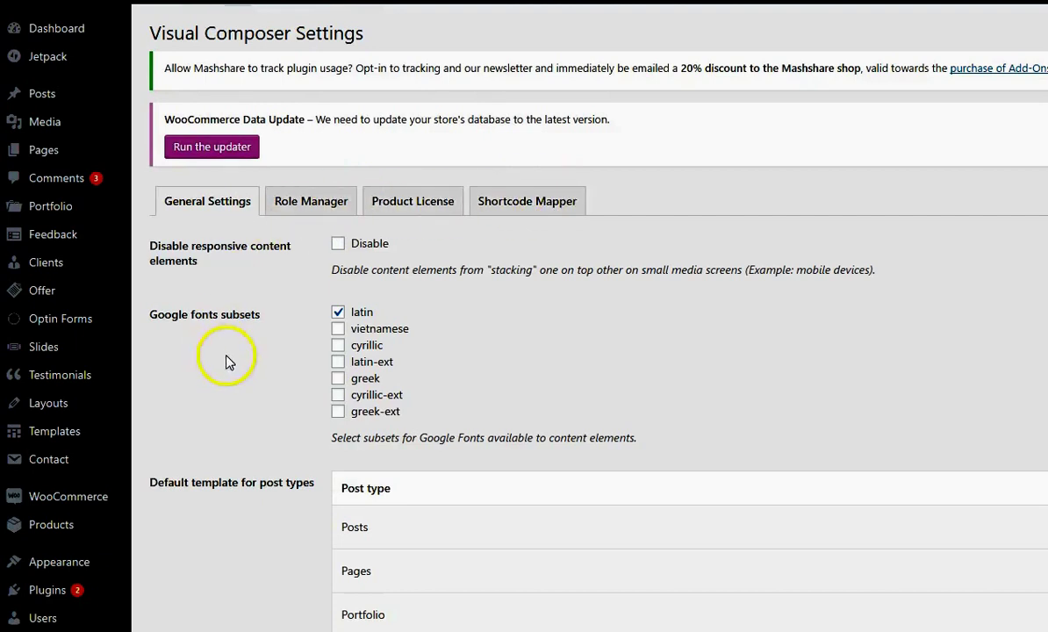
scroll(228, 362, "down", 4)
scroll(227, 364, "up", 4)
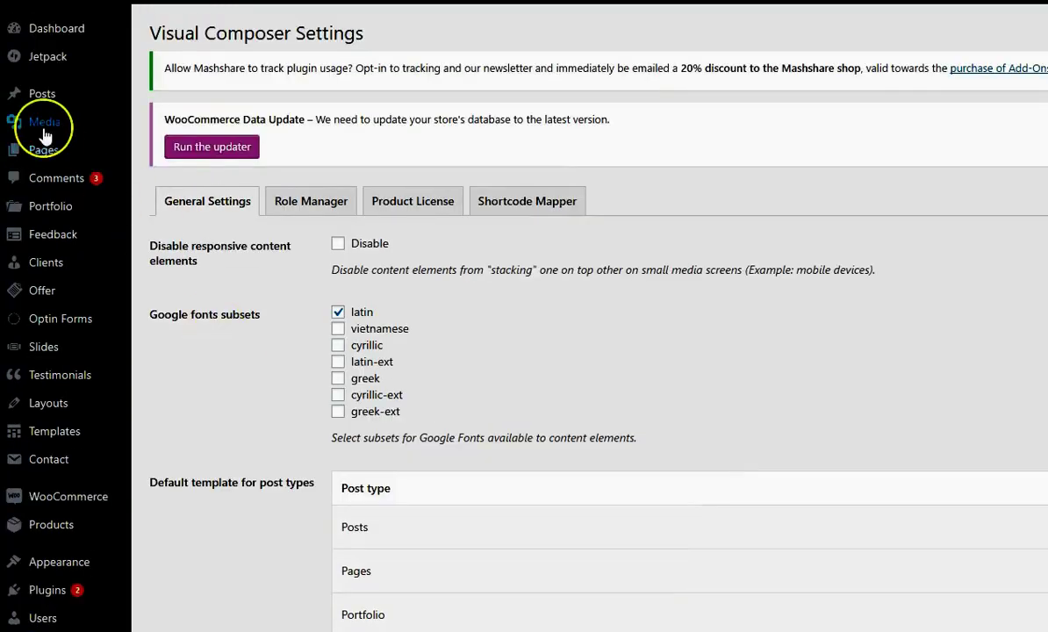
Open the About page for editing from the list of all pages and switch it to the Visual Composer backend editor.
mouse_move(52, 152)
left_click(176, 153)
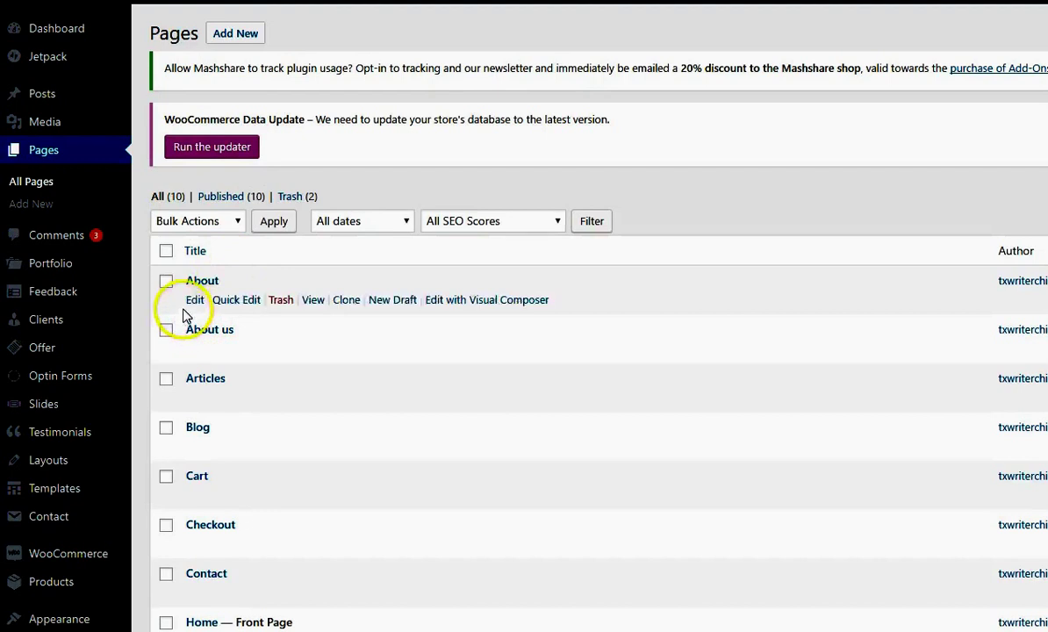
left_click(197, 300)
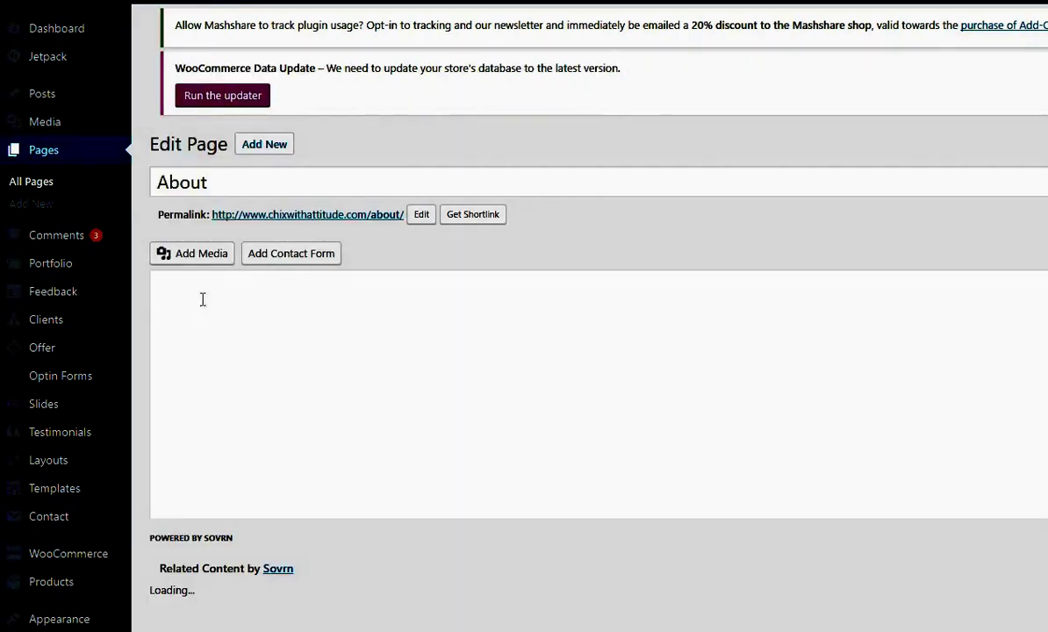
left_click(206, 301)
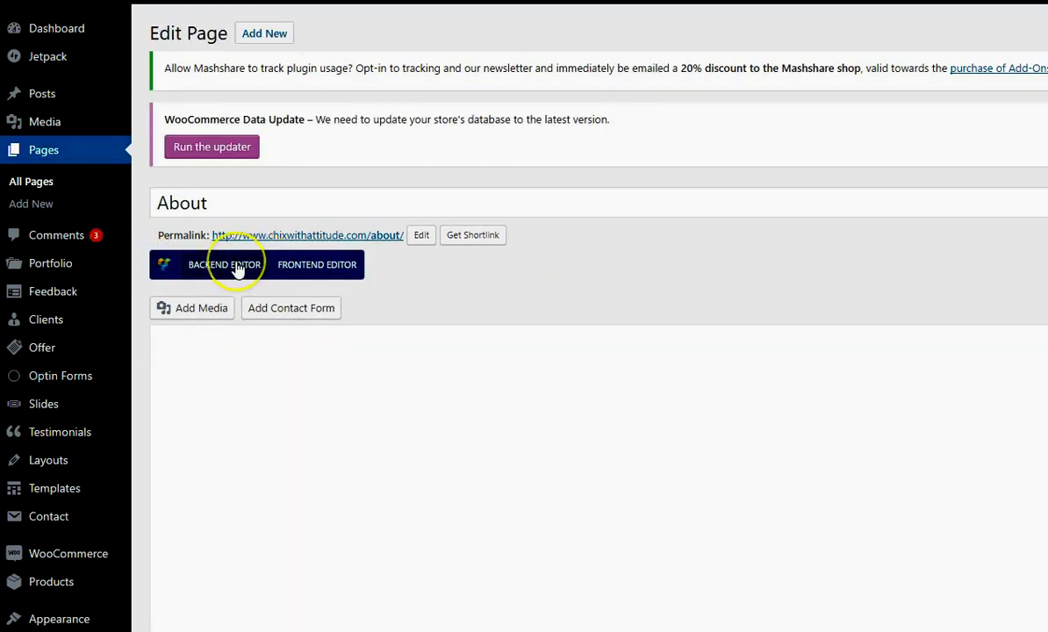
left_click(343, 271)
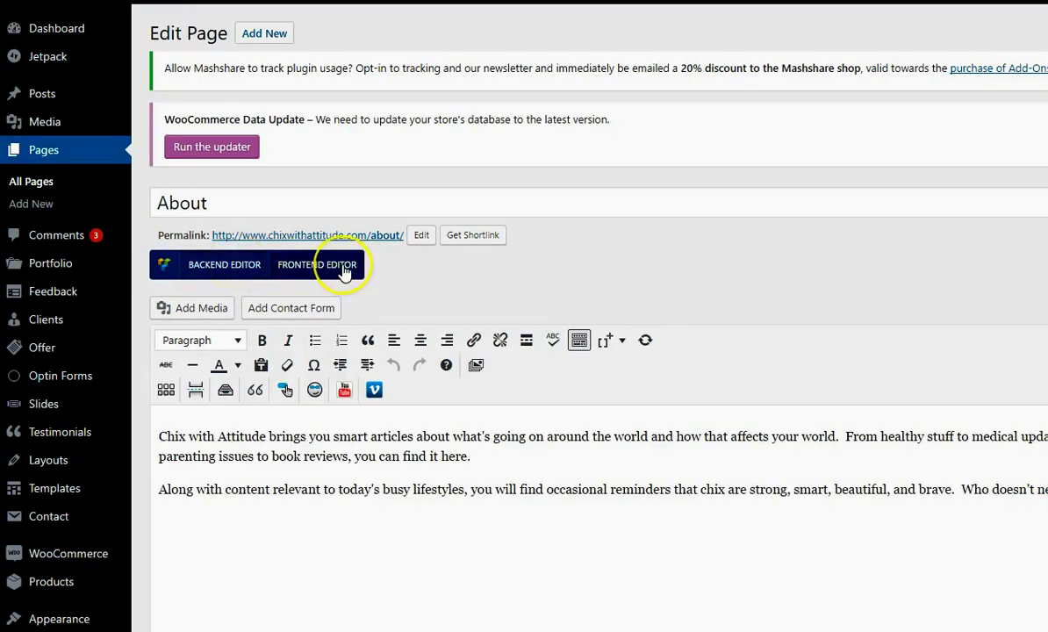
left_click(193, 264)
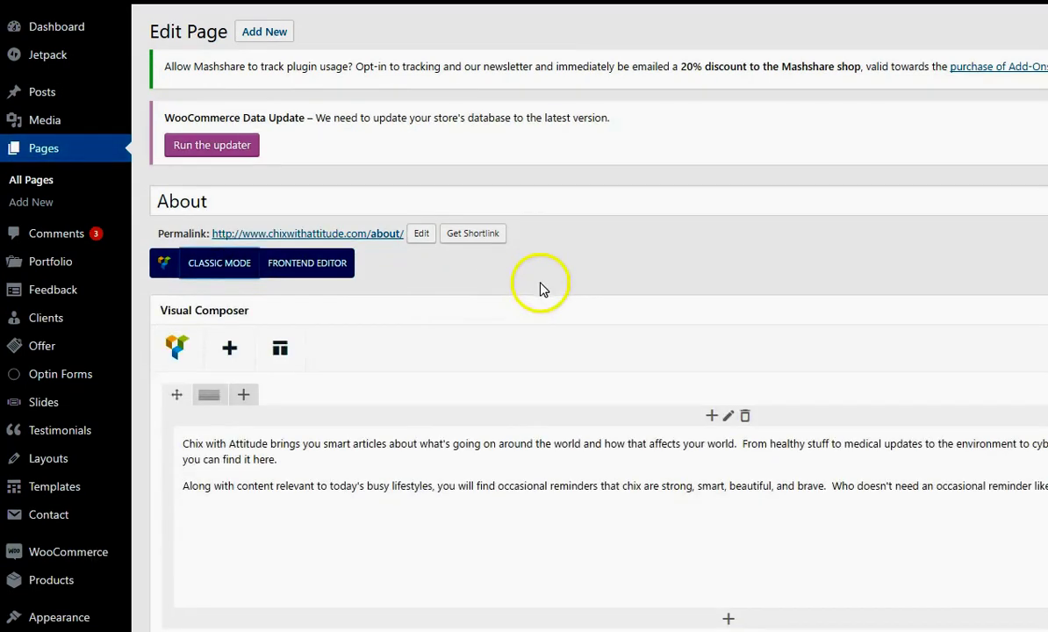
Collapse the row containing the About page's text block and expand it again.
scroll(535, 283, "down", 2)
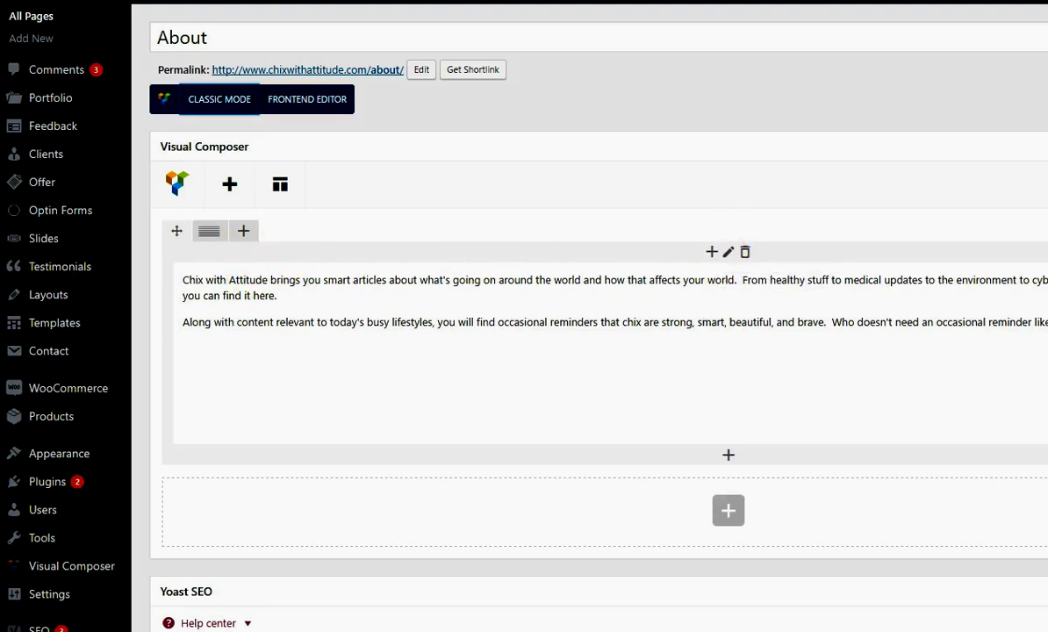
left_click(1047, 231)
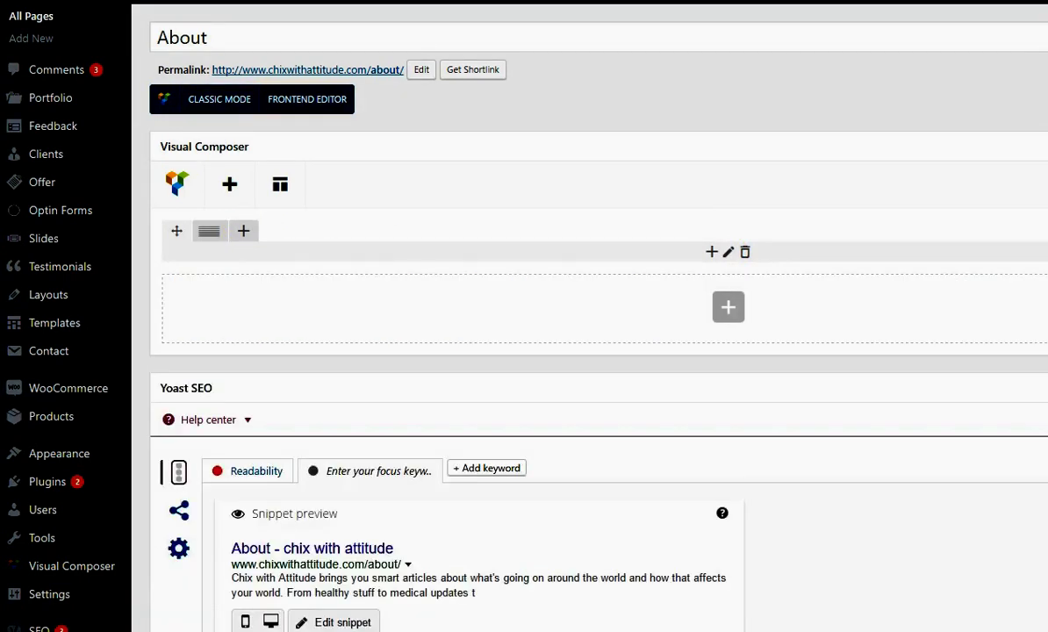
left_click(1047, 231)
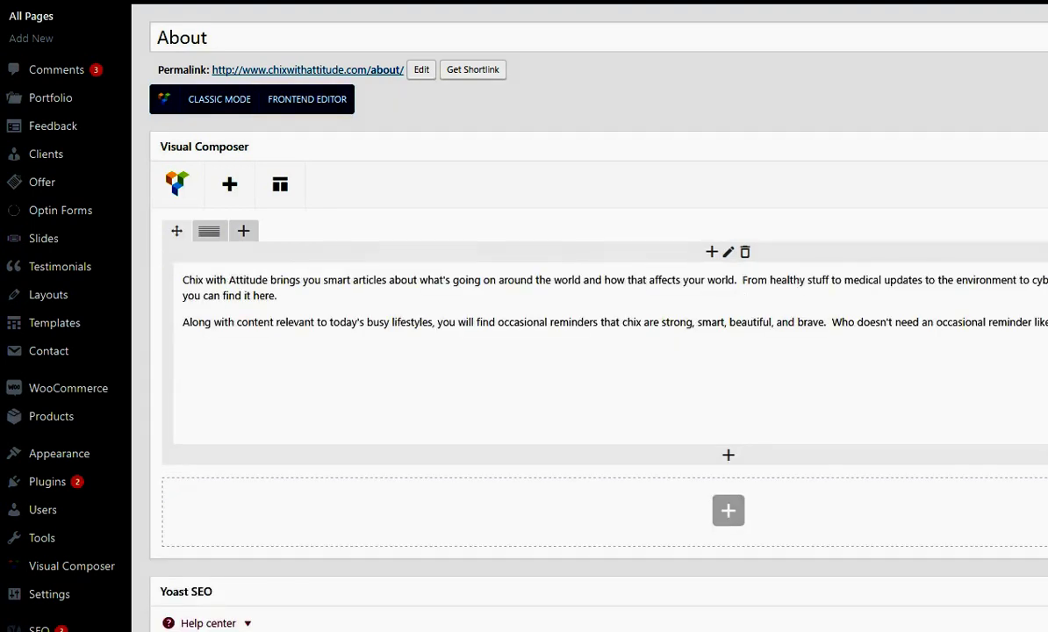
View the settings of the About page's row and of its column, closing each without changes.
left_click(1047, 231)
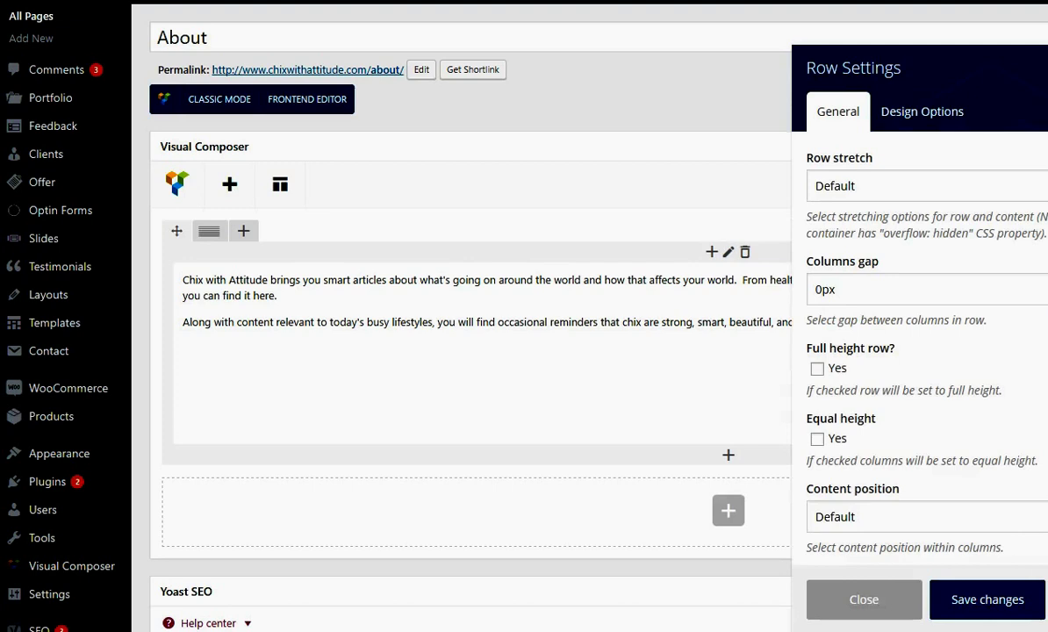
key("Escape")
left_click(728, 252)
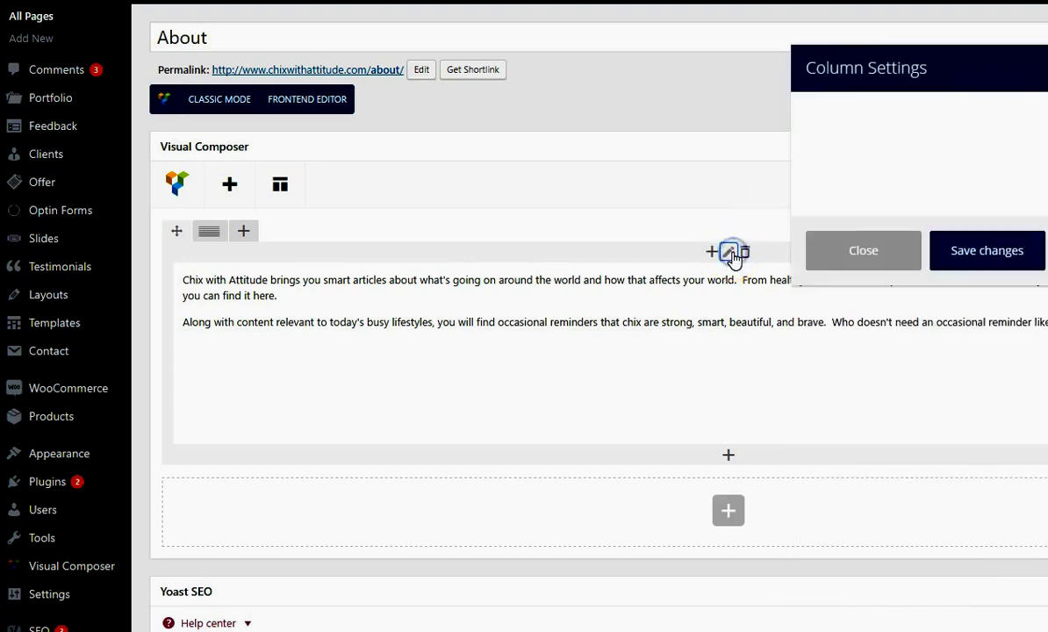
key("Escape")
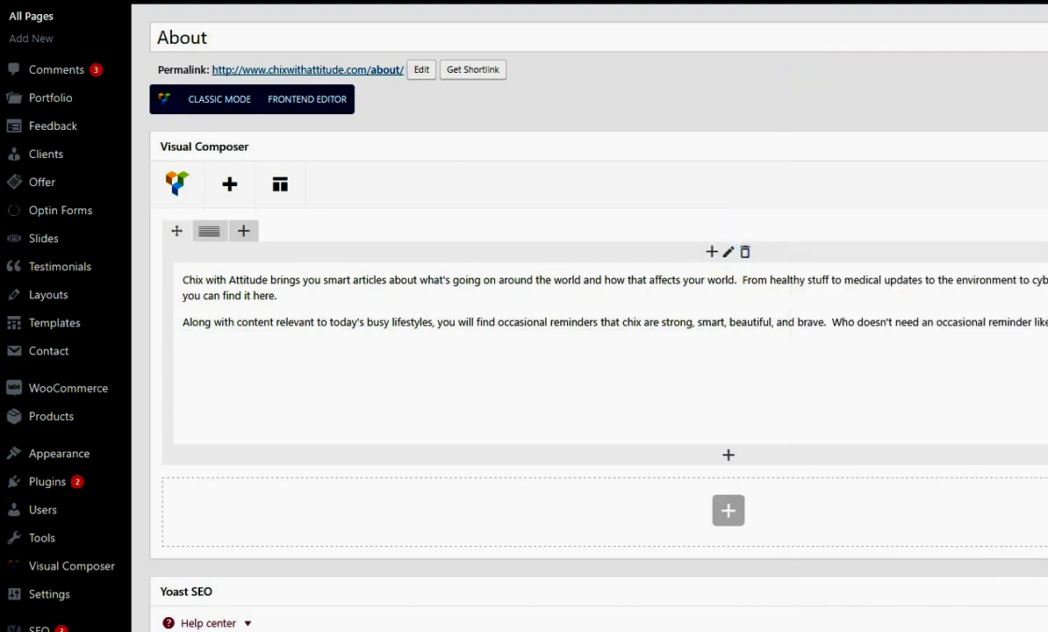
Look through all the elements that can be added to the About page and close the element list without adding any.
left_click(730, 511)
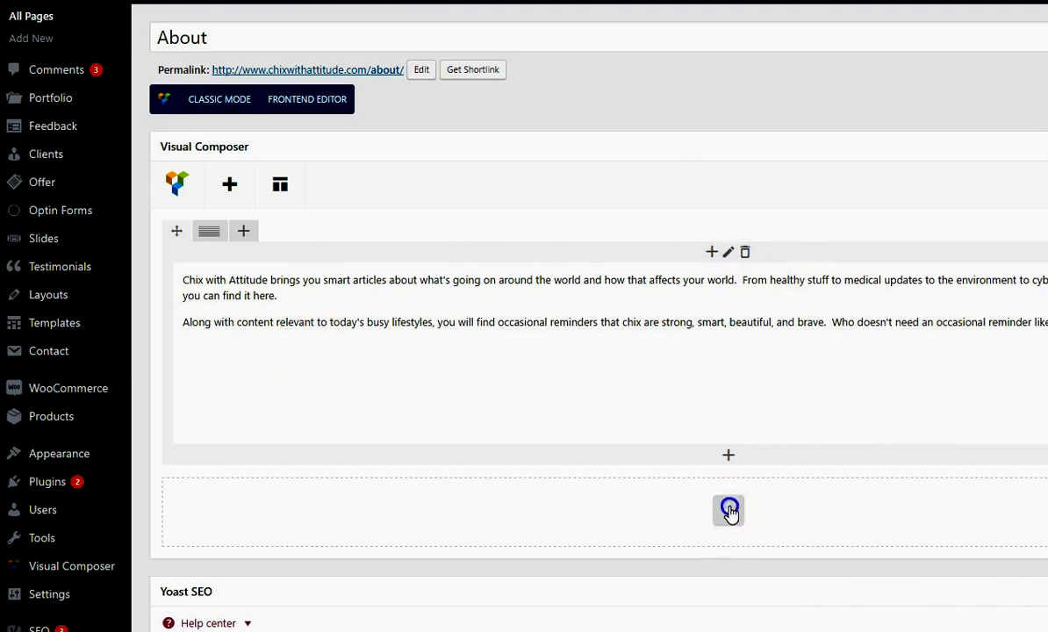
scroll(670, 300, "down", 10)
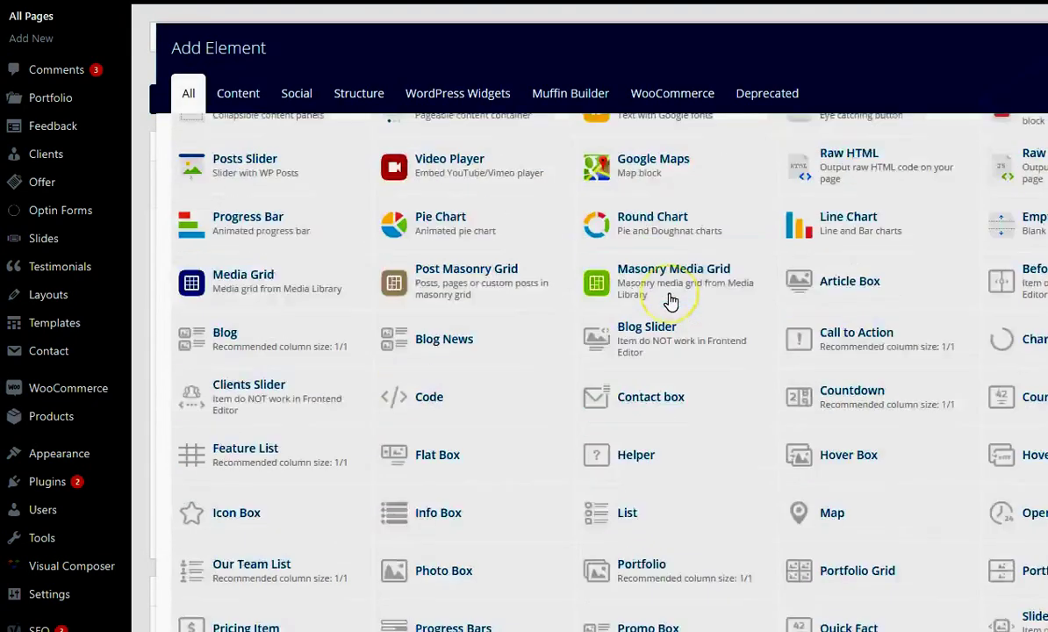
scroll(670, 300, "up", 10)
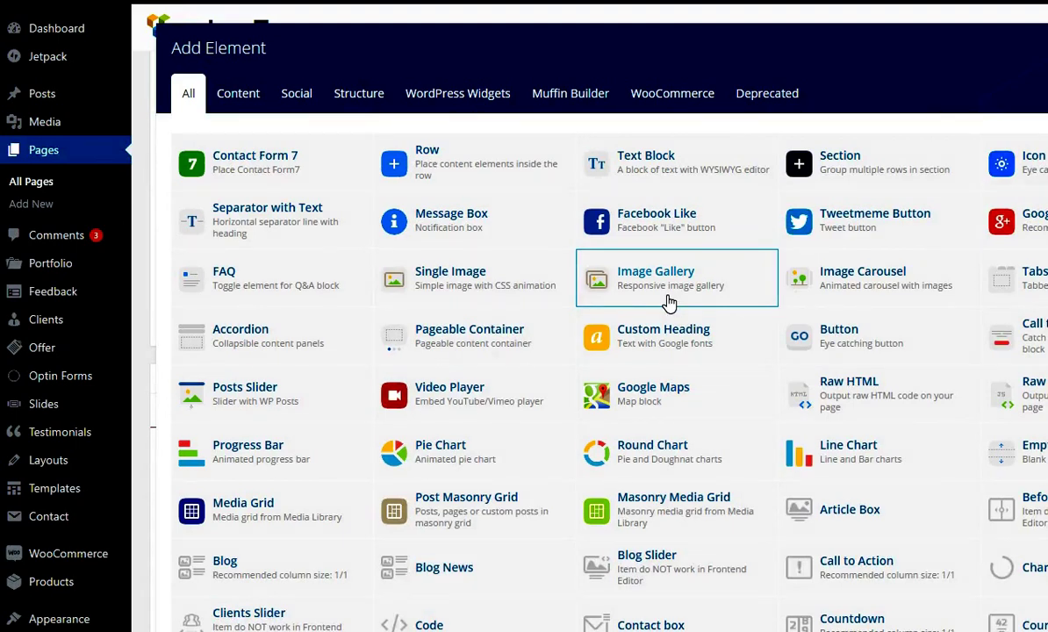
left_click(691, 303)
scroll(691, 304, "down", 10)
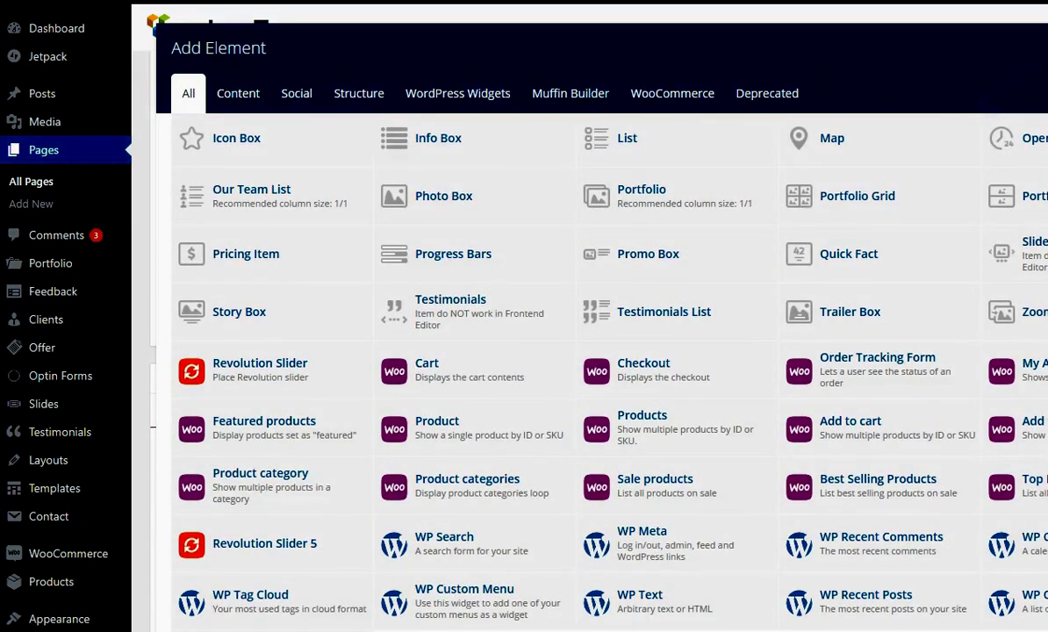
left_click(1016, 105)
scroll(601, 171, "down", 1)
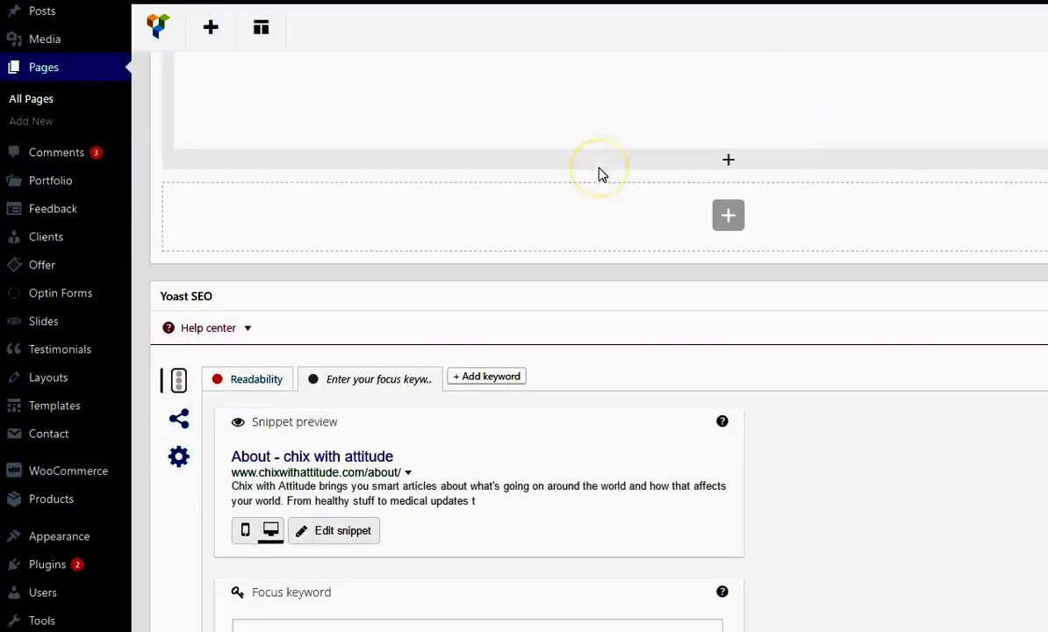
scroll(601, 173, "up", 3)
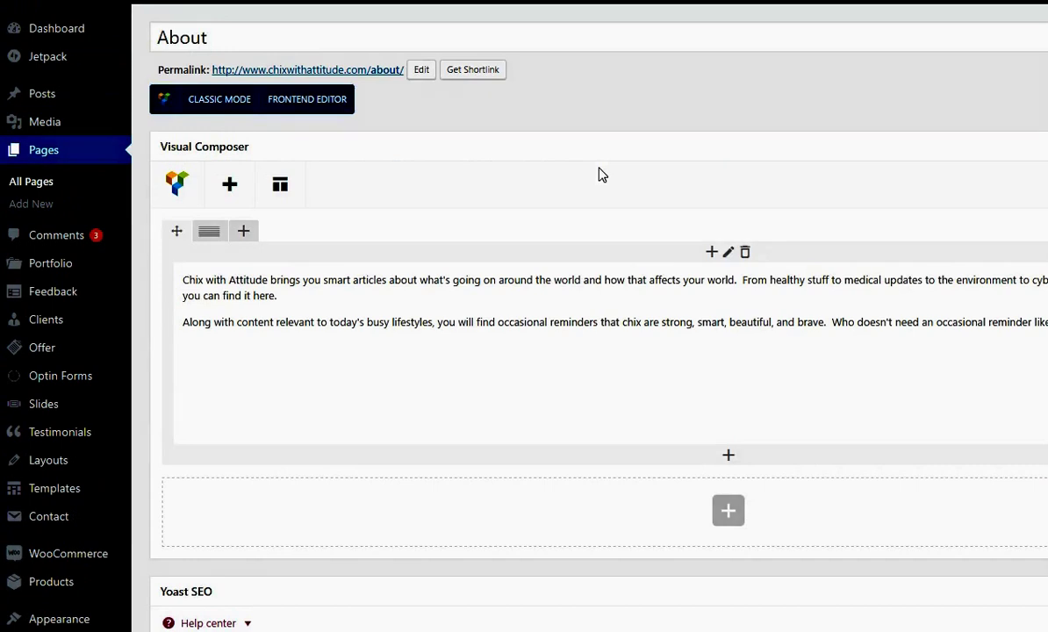
Switch the About page to classic mode and look through its text editor, social sharing, layout, SEO and custom CSS options.
left_click(236, 105)
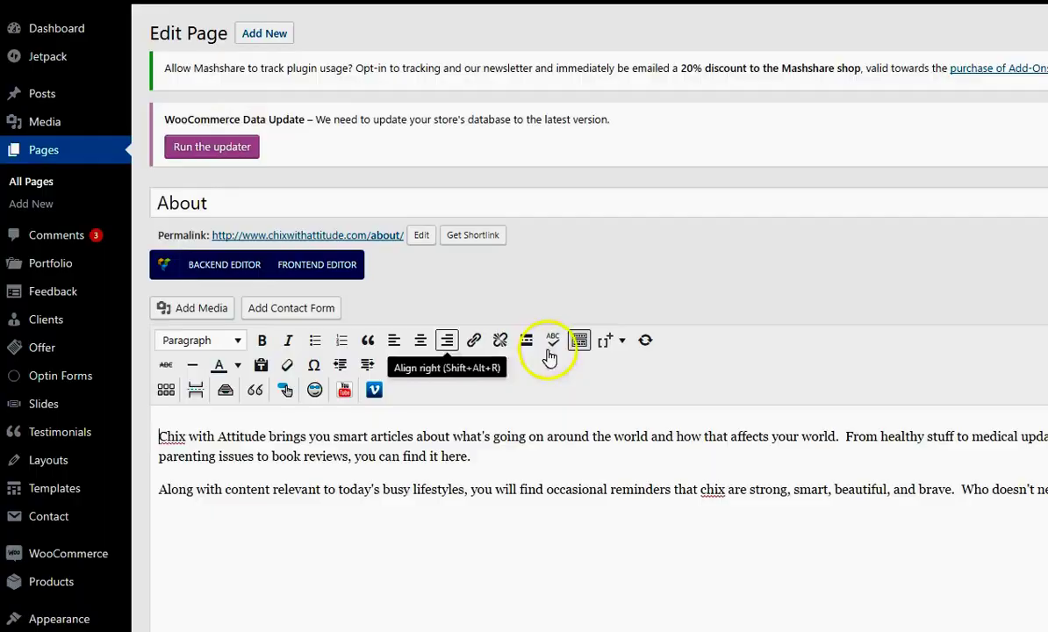
scroll(552, 351, "down", 5)
scroll(567, 351, "up", 1)
scroll(571, 282, "up", 3)
scroll(527, 285, "down", 6)
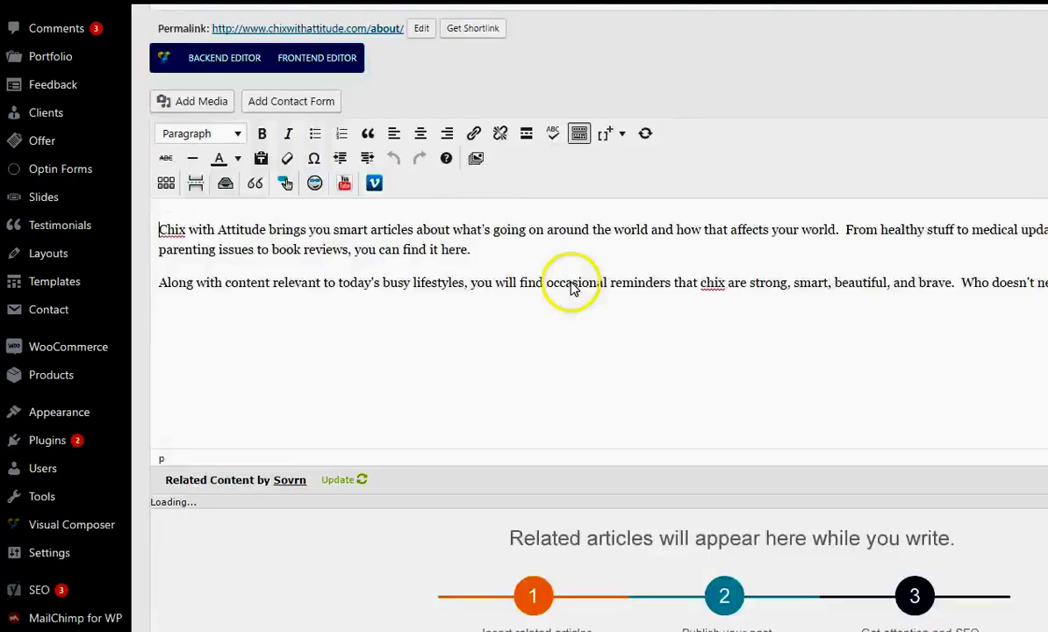
scroll(617, 288, "down", 15)
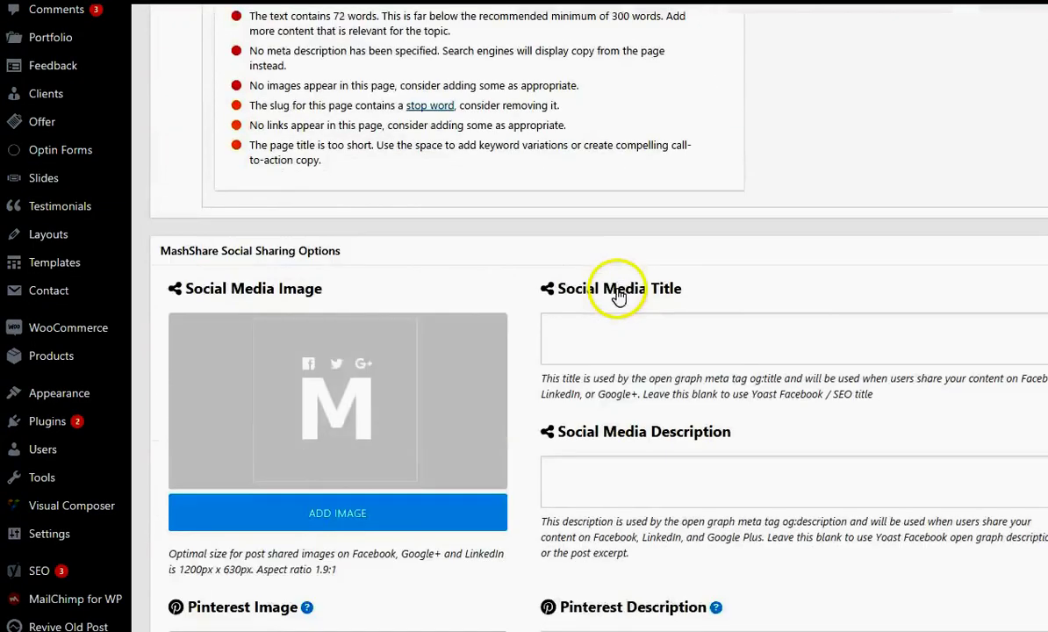
scroll(617, 294, "down", 15)
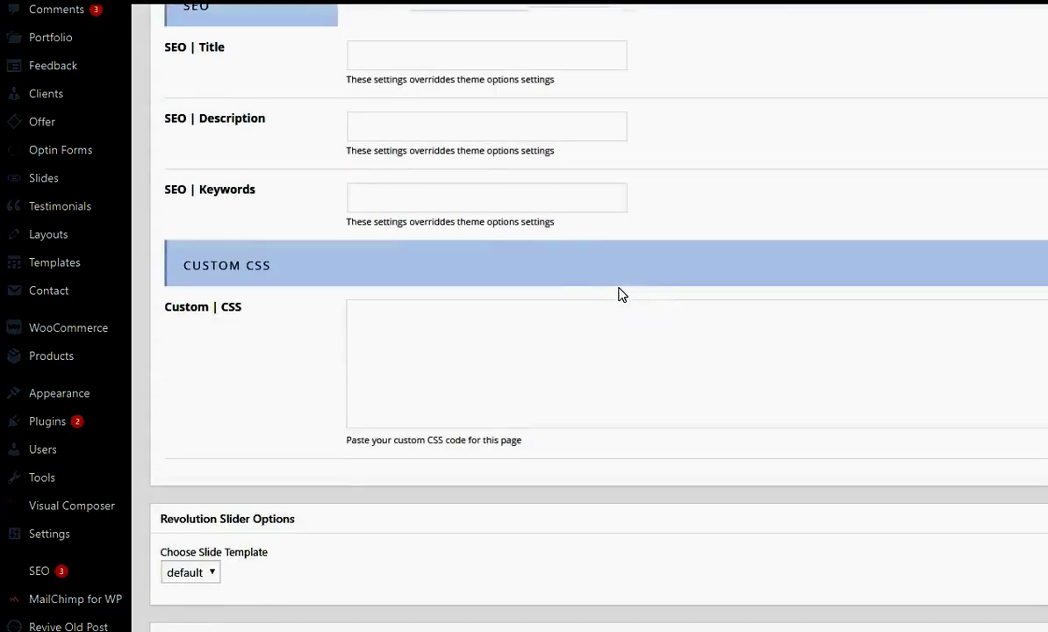
scroll(619, 294, "up", 10)
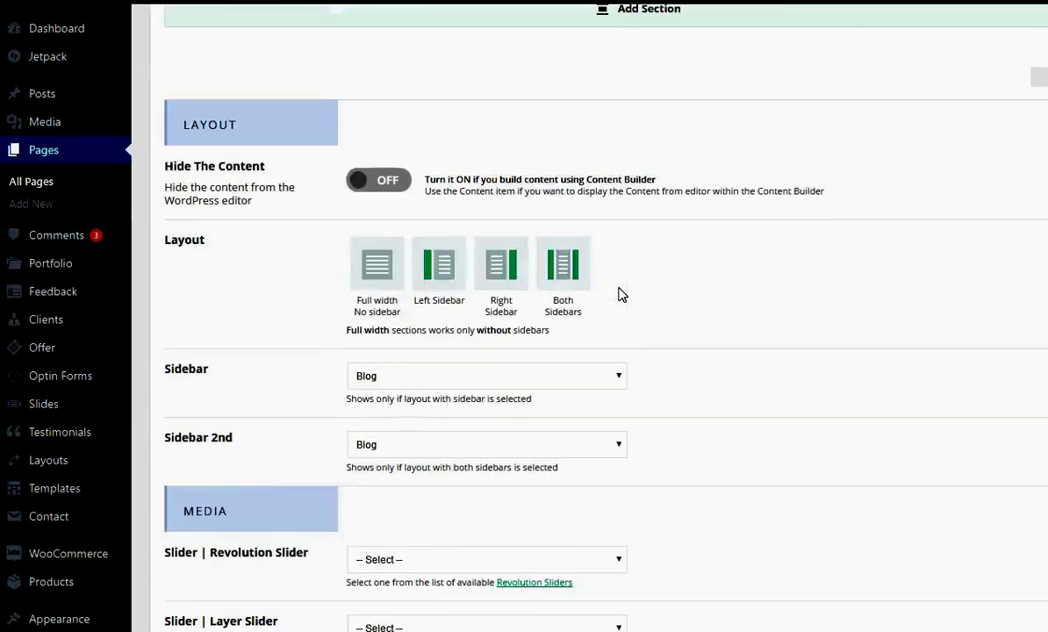
scroll(612, 198, "up", 3)
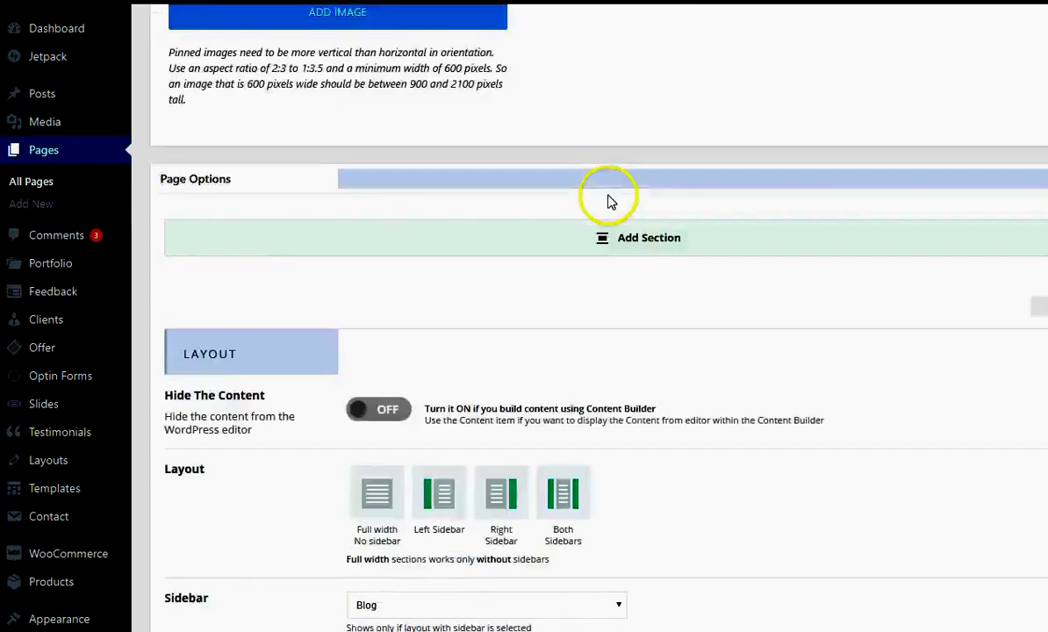
scroll(612, 202, "up", 2)
scroll(737, 362, "down", 3)
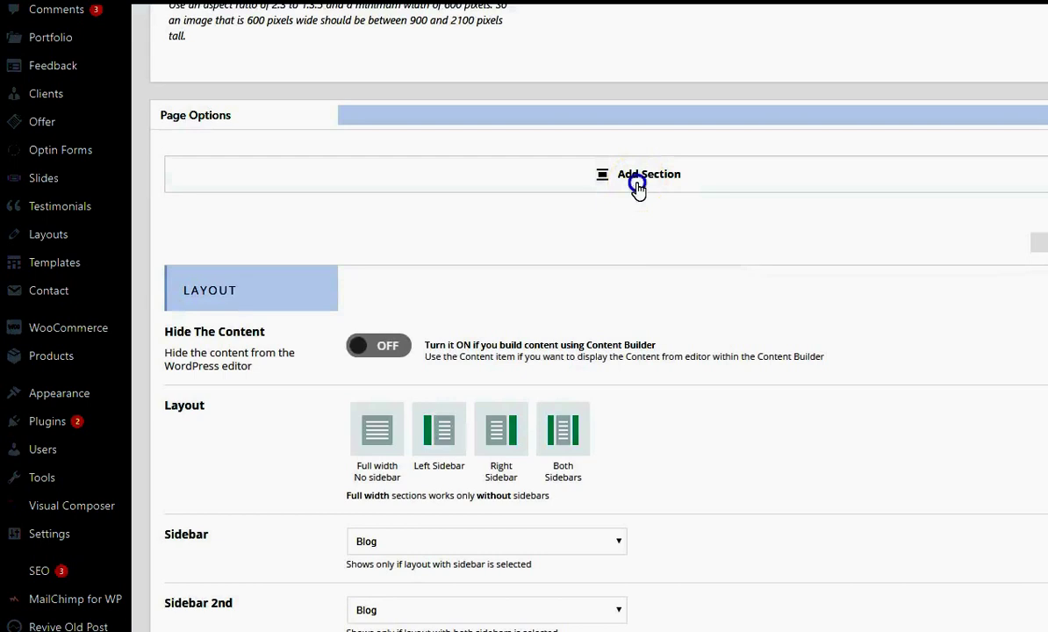
Add a section with a 1/1 wrap in the Page Options and browse the available items without adding one.
left_click(638, 186)
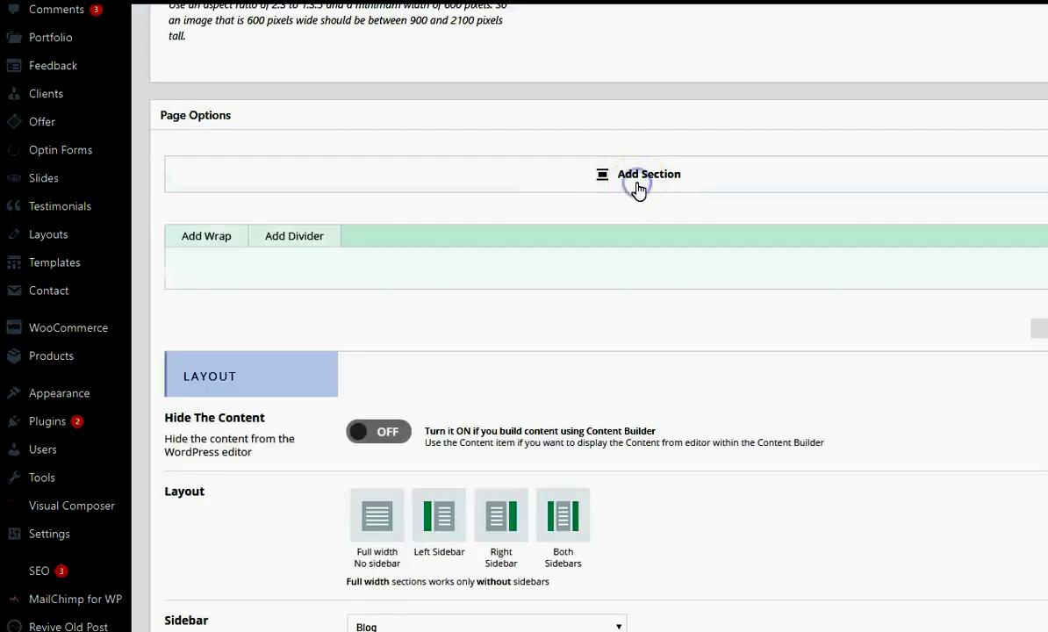
left_click(193, 242)
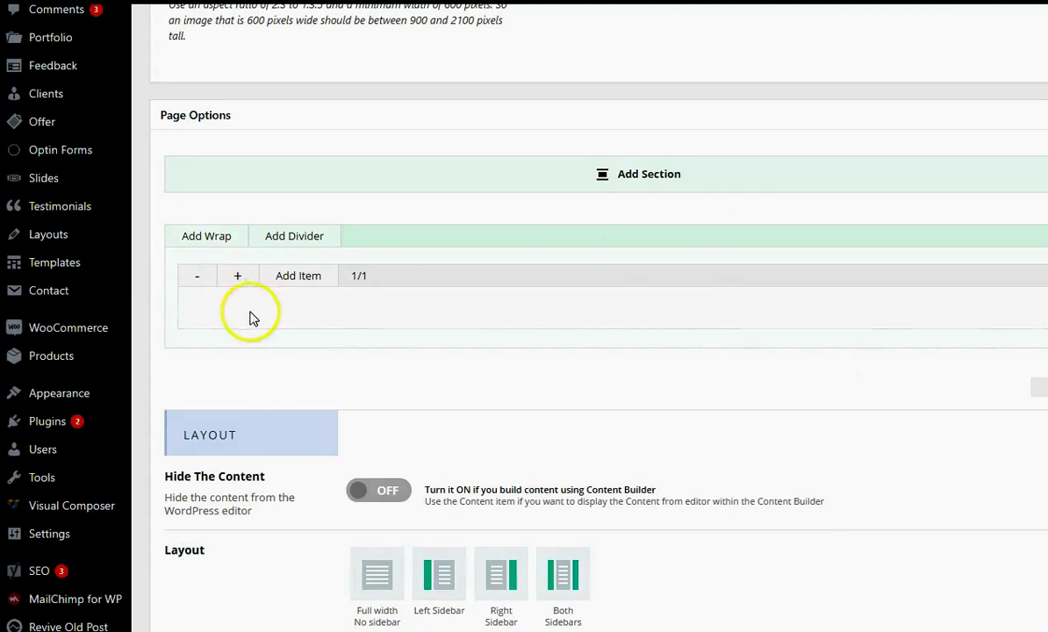
left_click(309, 276)
scroll(645, 275, "down", 3)
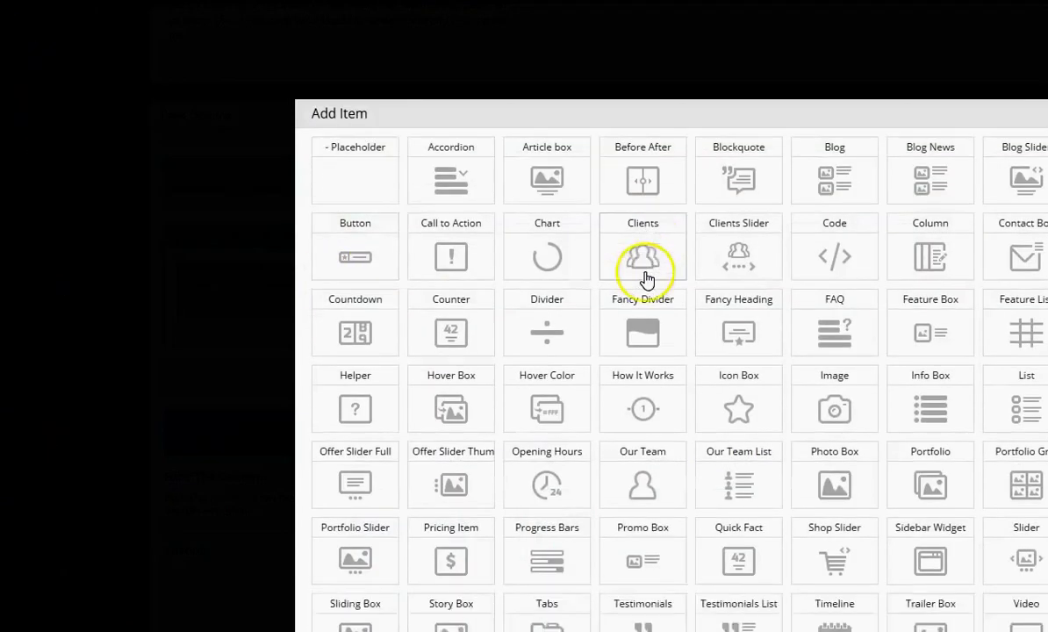
scroll(646, 279, "up", 3)
key("Escape")
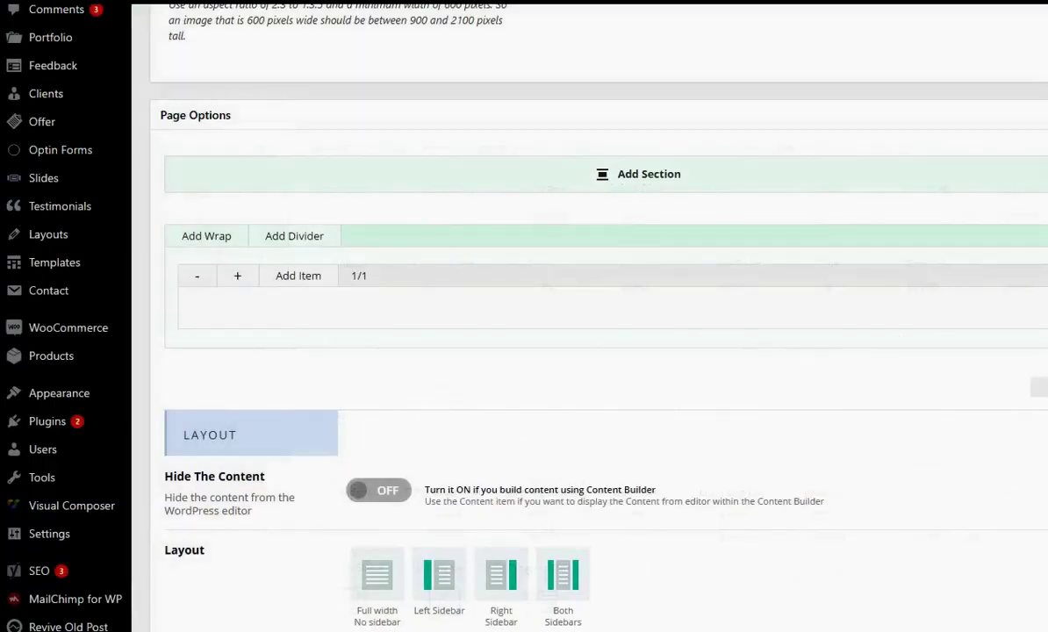
Delete the newly added section from the Page Options.
left_click(863, 49)
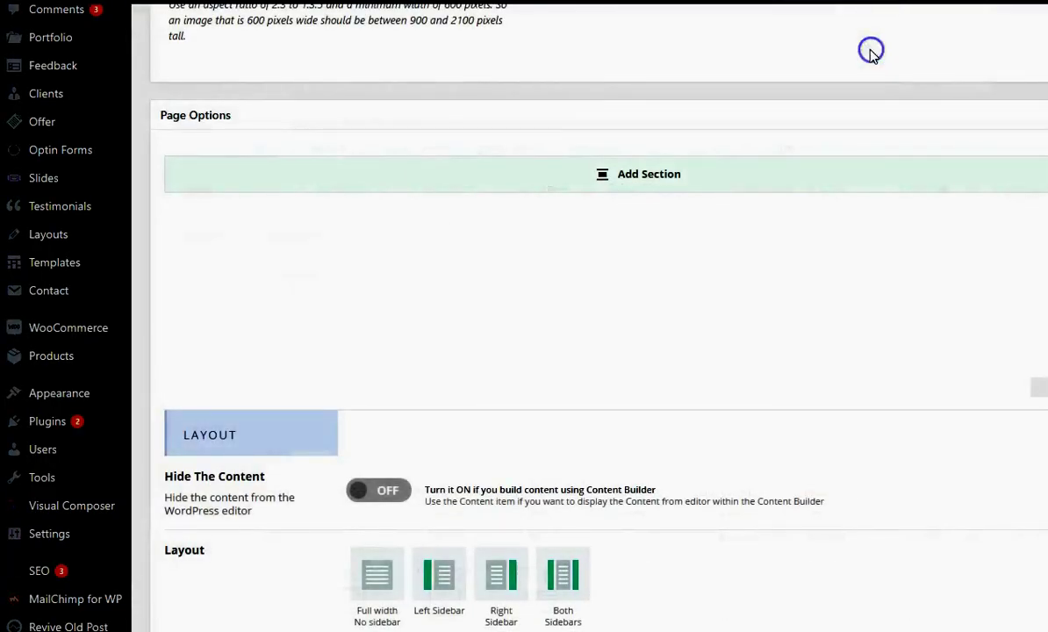
scroll(578, 254, "up", 4)
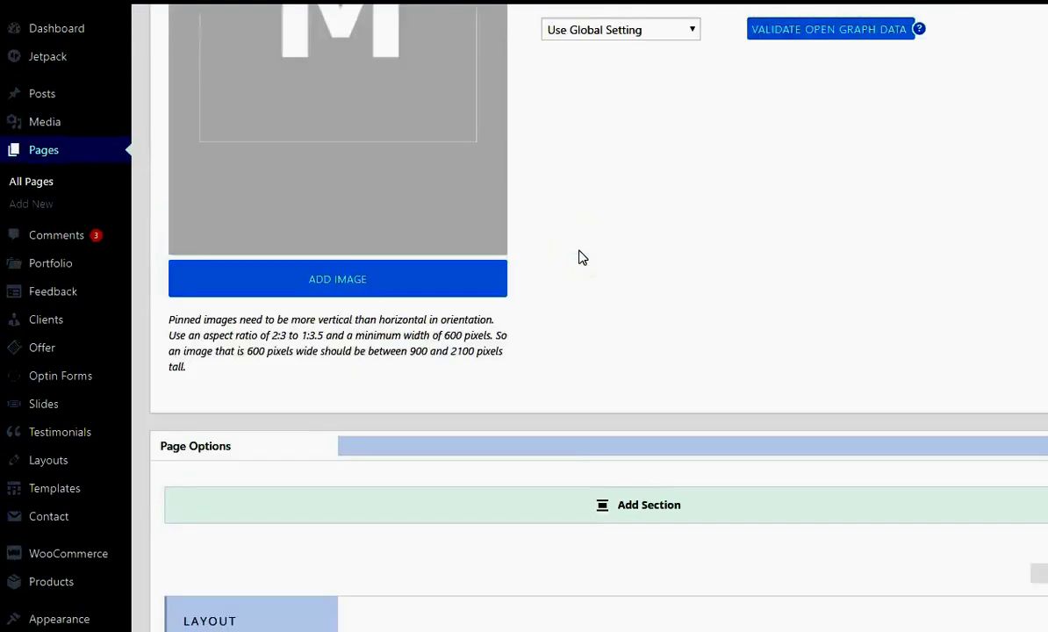
scroll(578, 253, "down", 3)
scroll(580, 256, "down", 1)
left_click(574, 244)
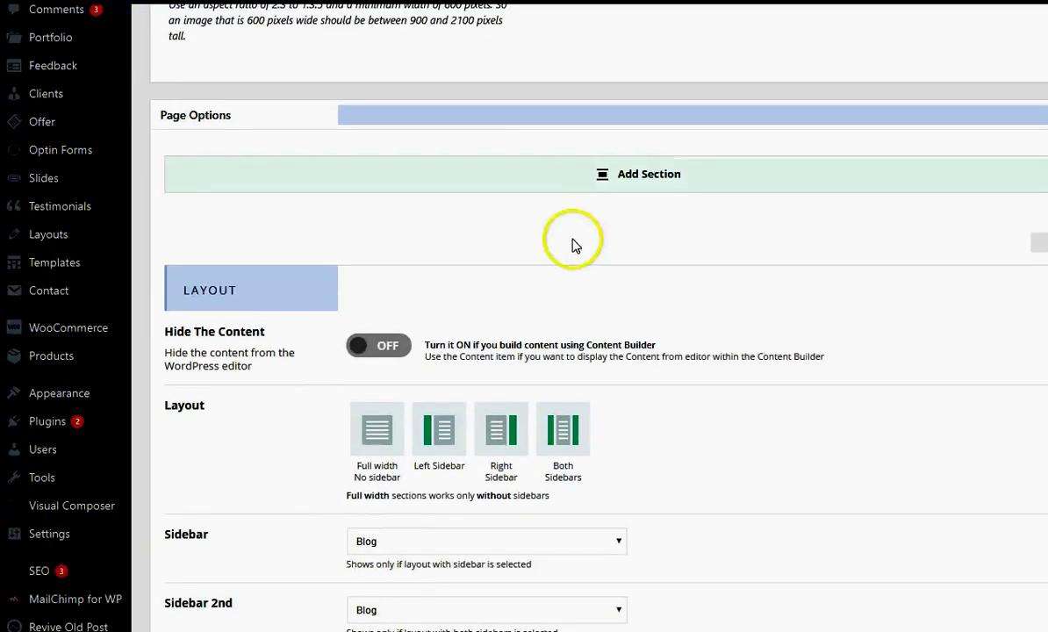
Leave the page editor without saving and open the Auto TOS & PP settings down to the available shortcodes.
mouse_move(76, 534)
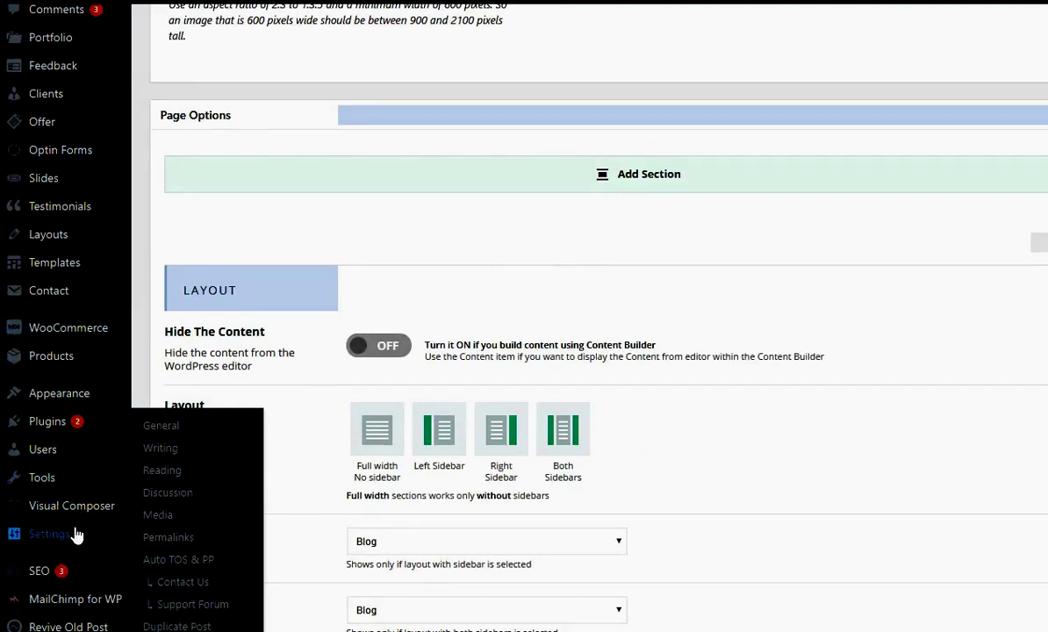
left_click(194, 562)
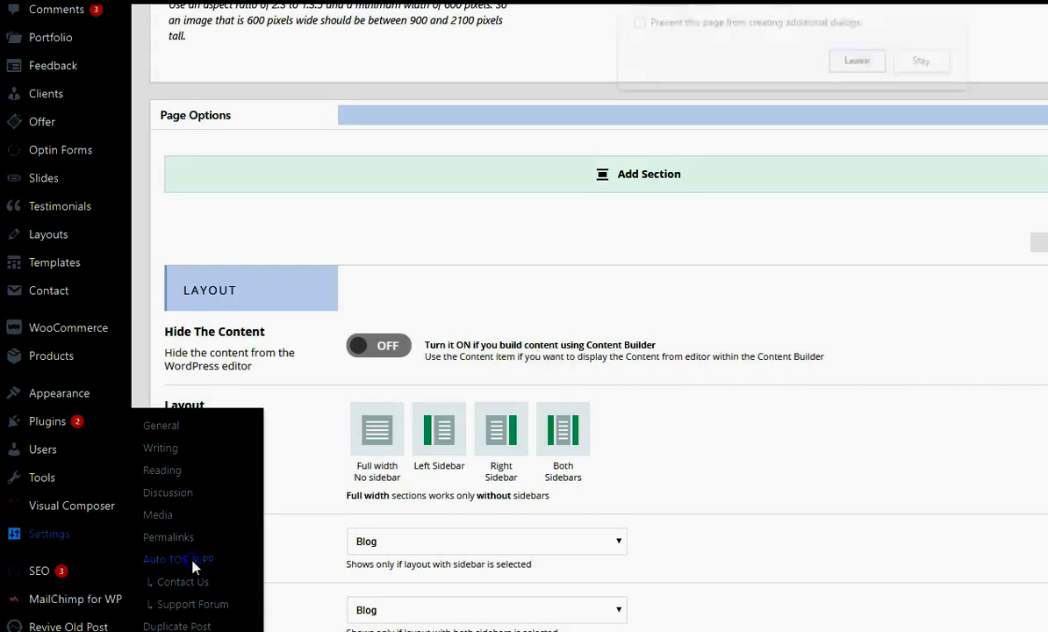
left_click(874, 62)
left_click(488, 304)
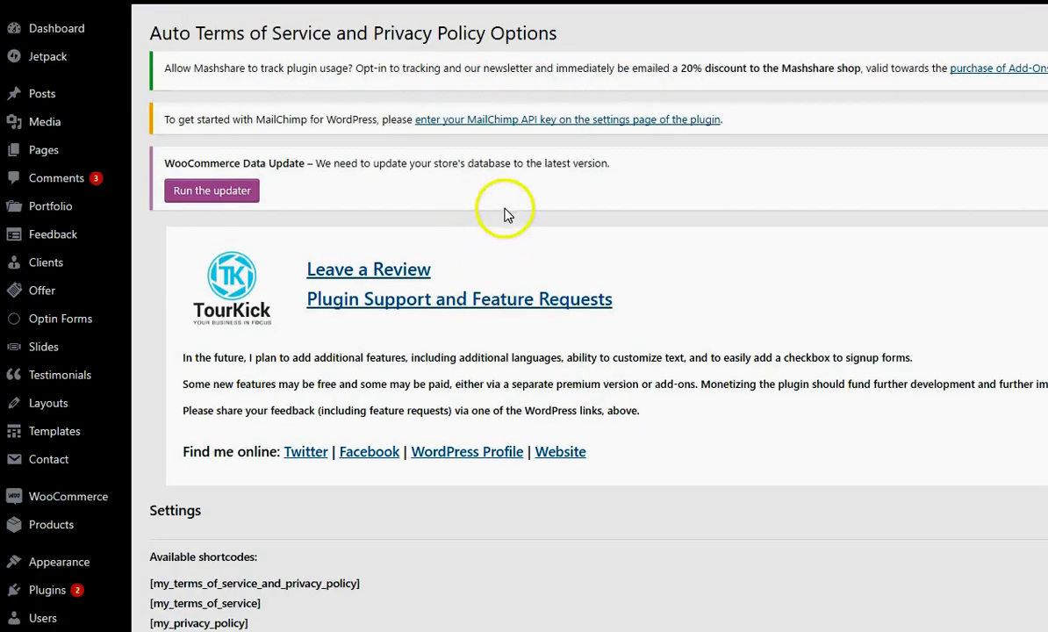
scroll(541, 210, "down", 3)
scroll(543, 211, "down", 3)
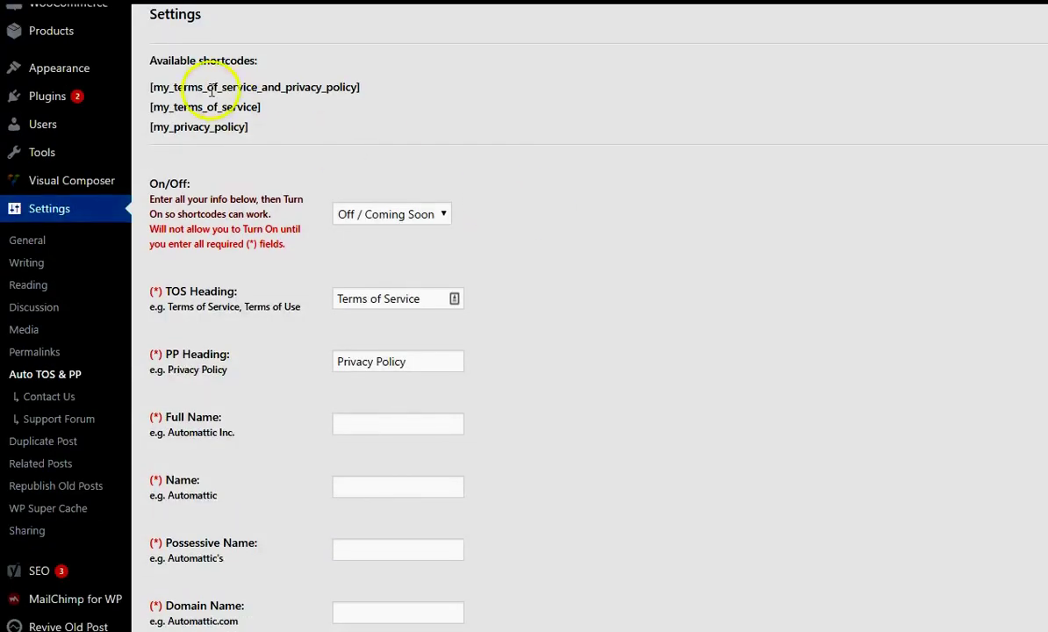
Highlight the [my_terms_of_service_and_privacy_policy] and [my_privacy_policy] shortcodes in the list of available shortcodes.
triple_click(218, 88)
left_click(323, 89)
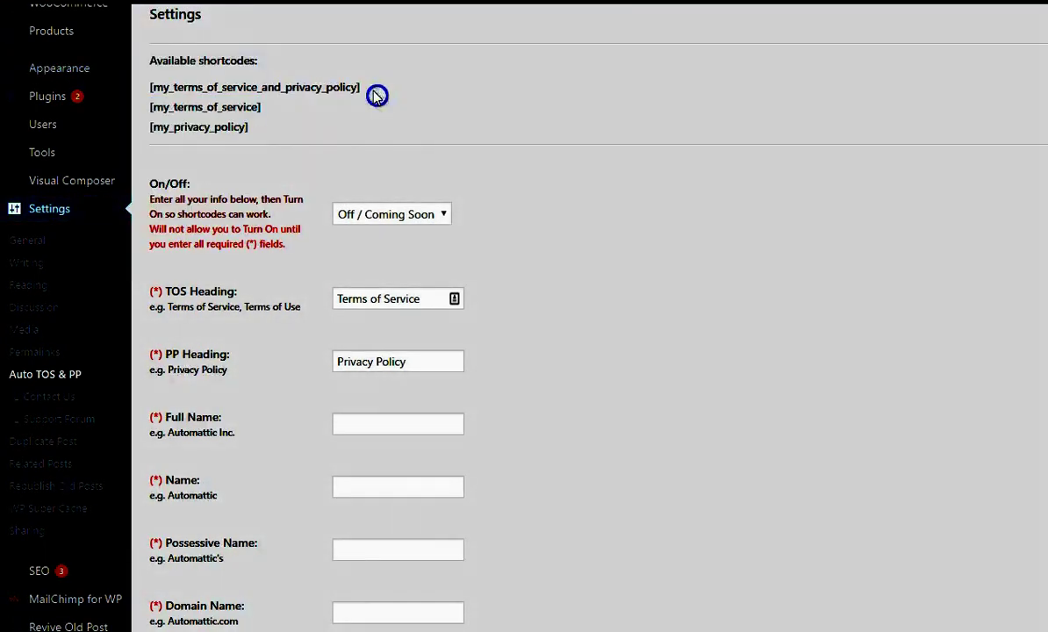
left_click_drag(374, 95, 141, 77)
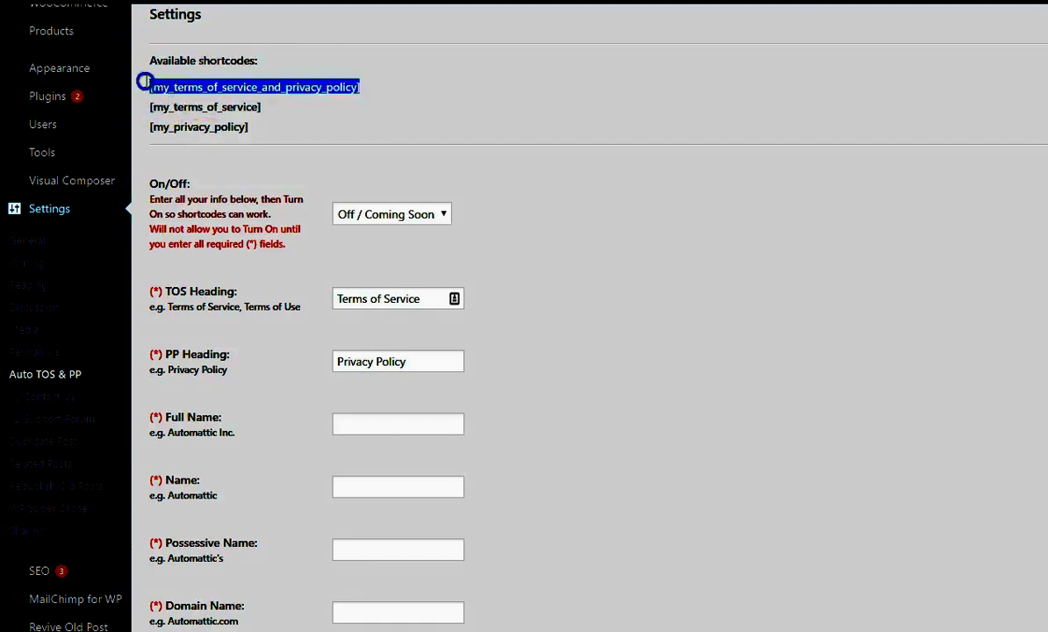
left_click(269, 126)
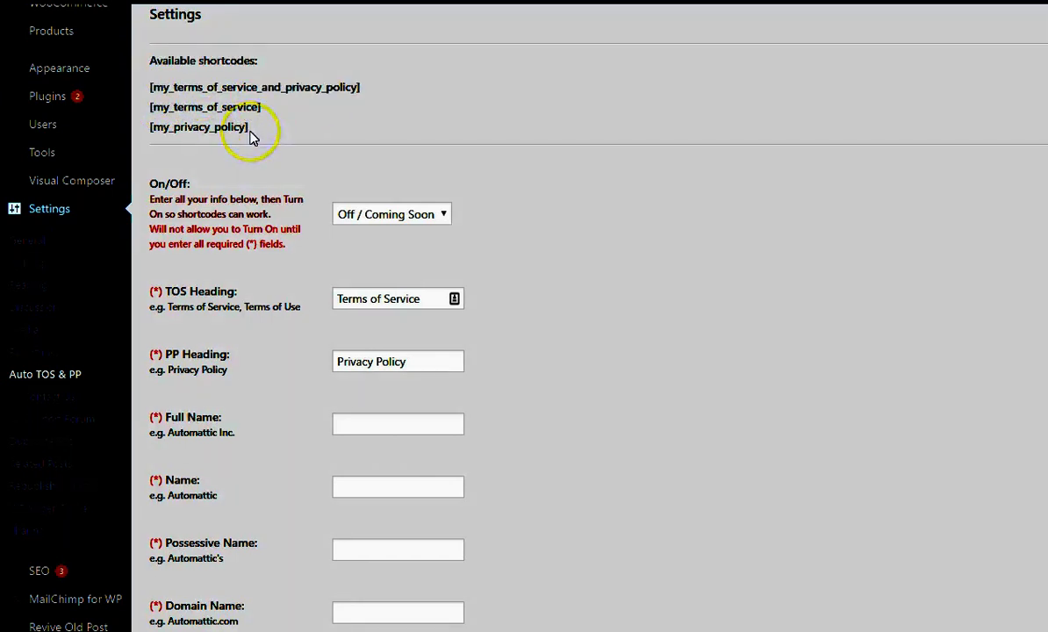
left_click_drag(250, 129, 146, 130)
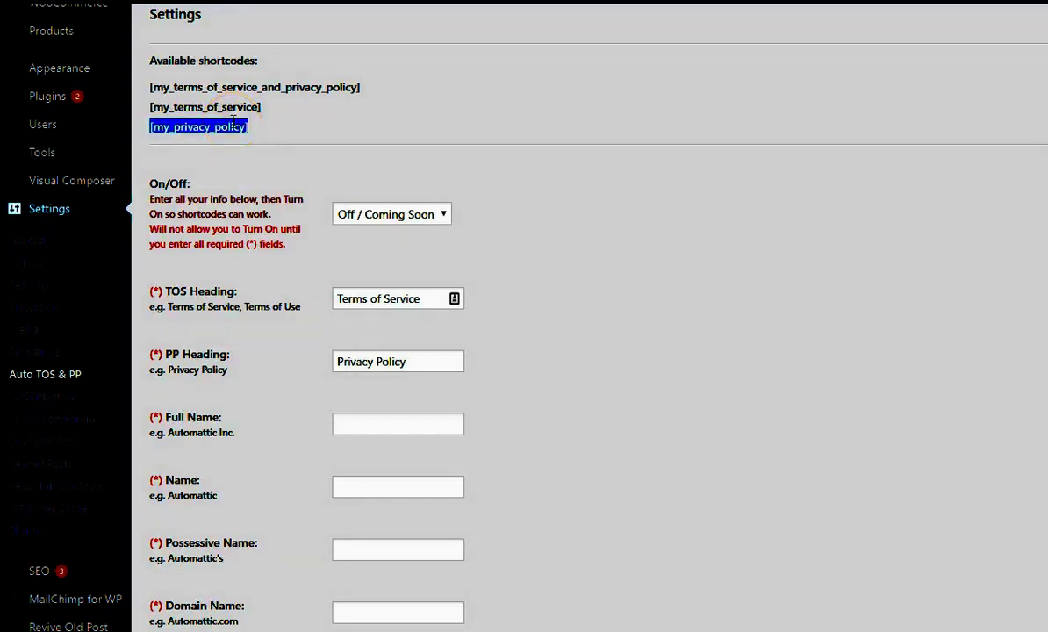
scroll(307, 224, "down", 2)
scroll(307, 224, "up", 3)
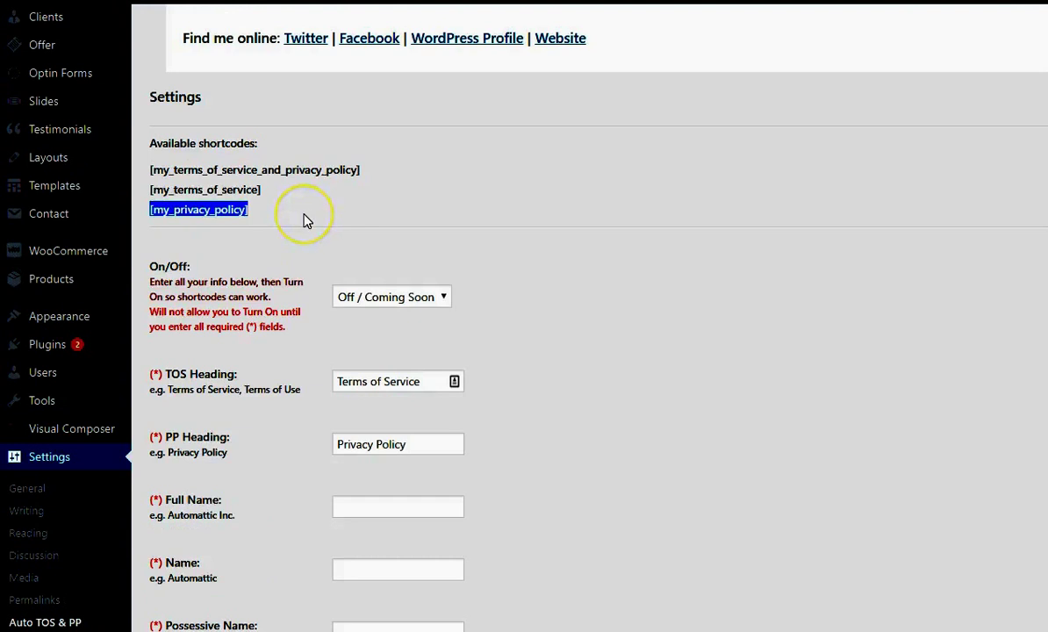
Check the On/Off choices for the terms and privacy shortcodes and leave the setting at Off / Coming Soon.
scroll(338, 223, "down", 1)
left_click(417, 212)
left_click(418, 211)
left_click(418, 210)
left_click(418, 211)
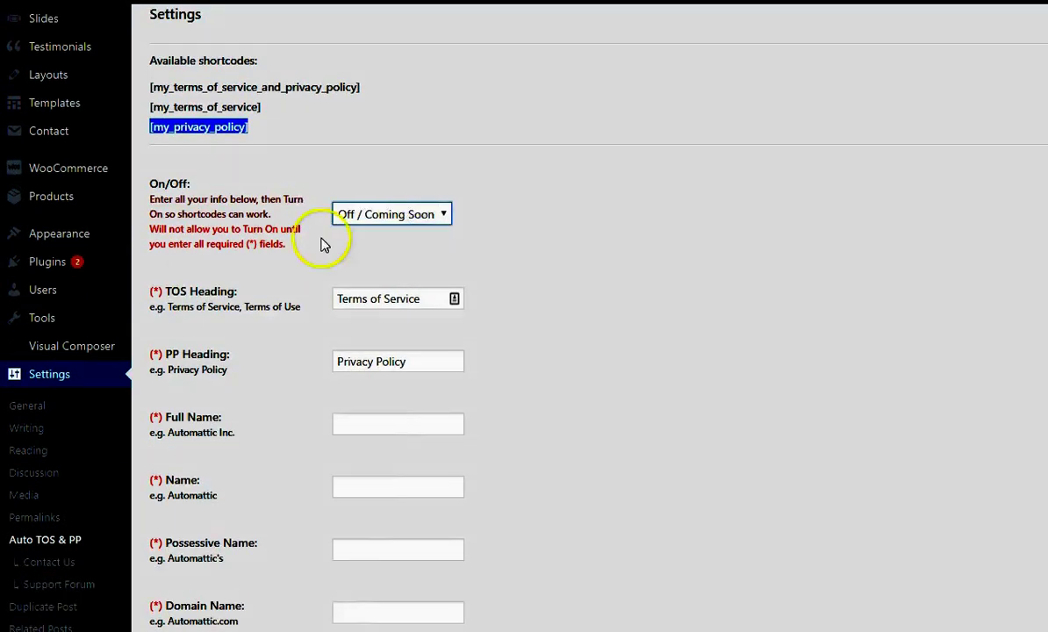
Review the required Auto TOS & PP fields, from the headings and name fields down to the venue and arbitration location.
scroll(325, 237, "down", 3)
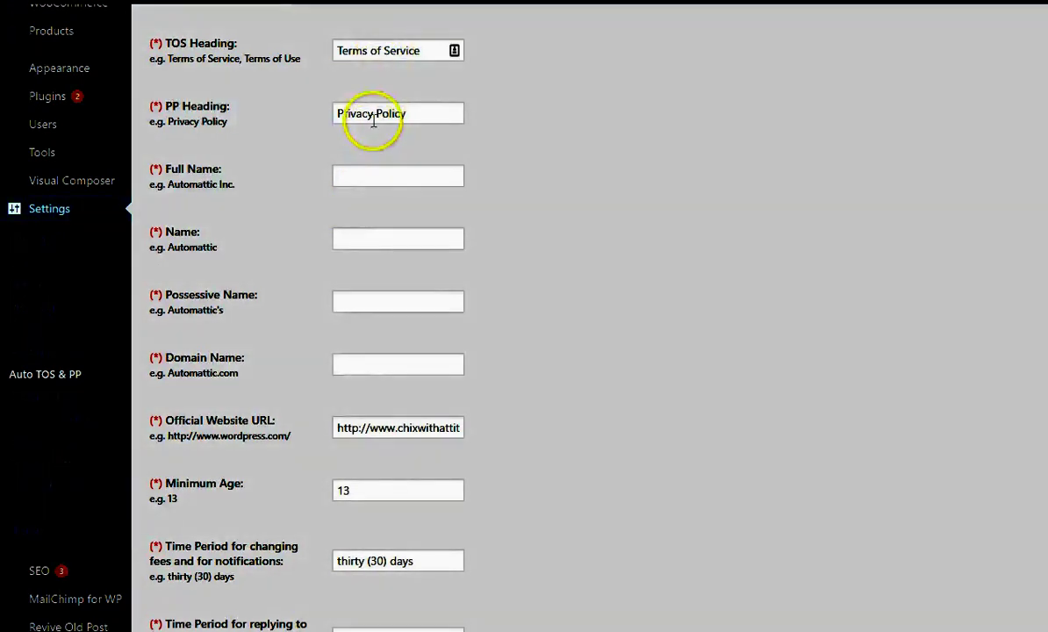
left_click(357, 178)
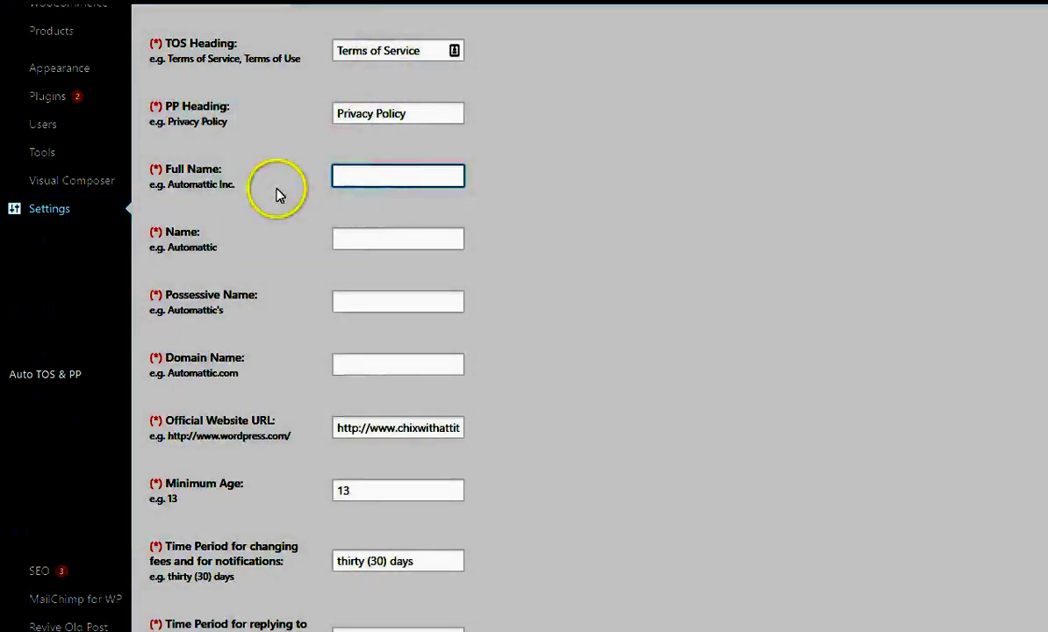
left_click(339, 239)
scroll(264, 249, "down", 1)
left_click(345, 215)
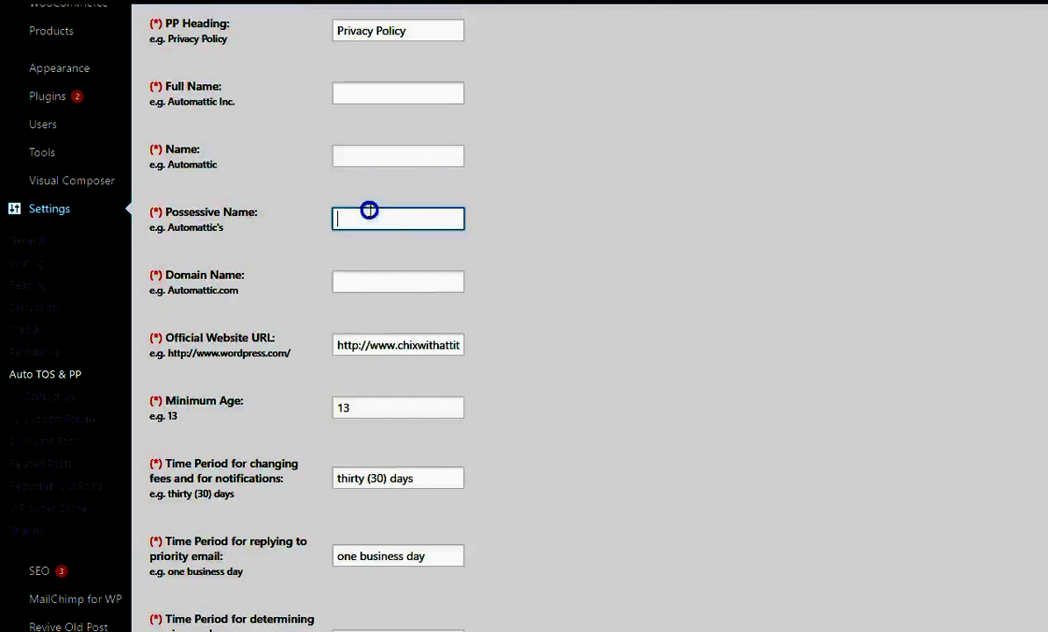
scroll(255, 228, "down", 2)
scroll(359, 209, "down", 2)
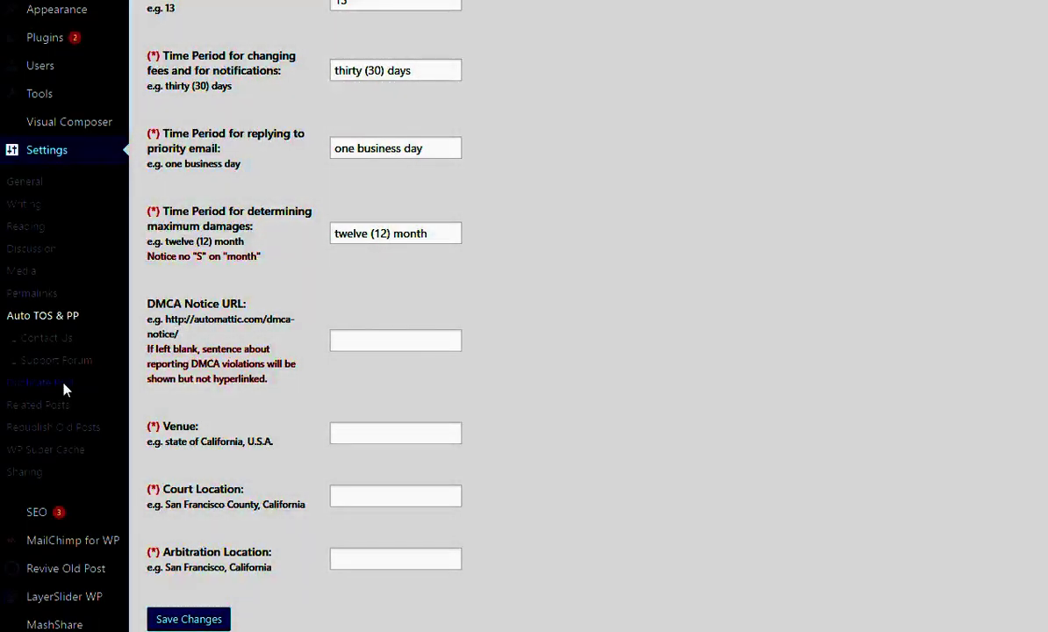
Open the Duplicate Post settings and review the elements to copy, title prefix and suffix, and excluded taxonomies.
left_click(64, 389)
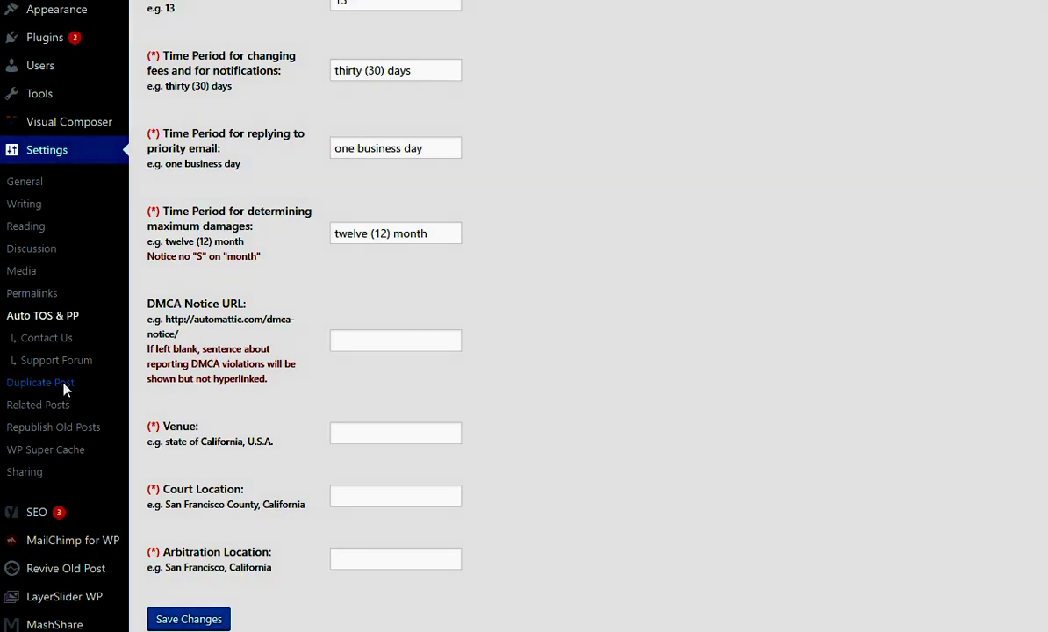
scroll(255, 352, "down", 3)
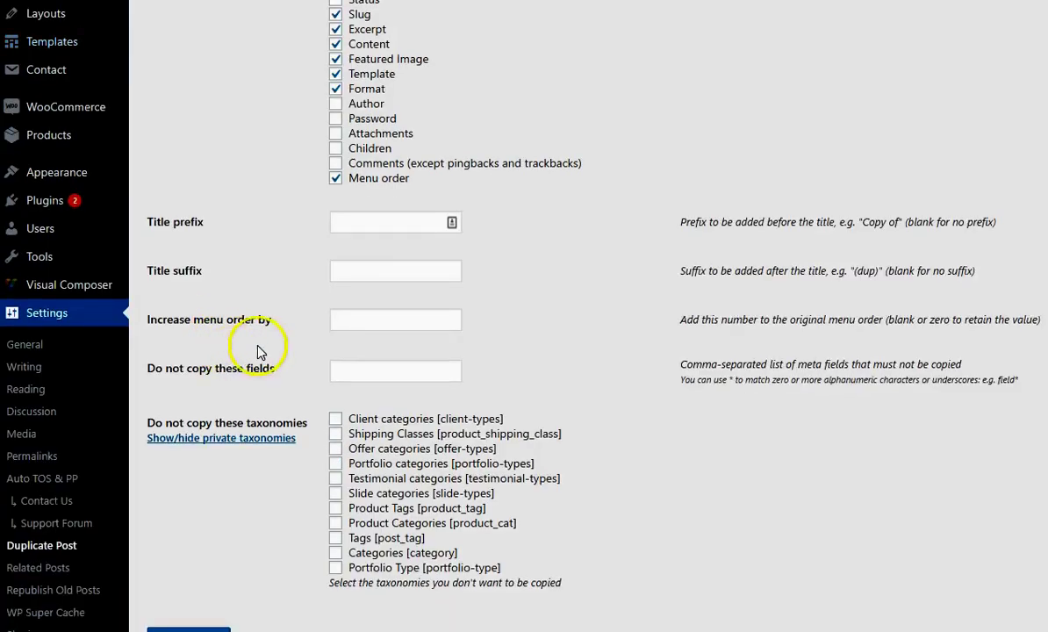
scroll(267, 365, "down", 2)
scroll(272, 365, "up", 4)
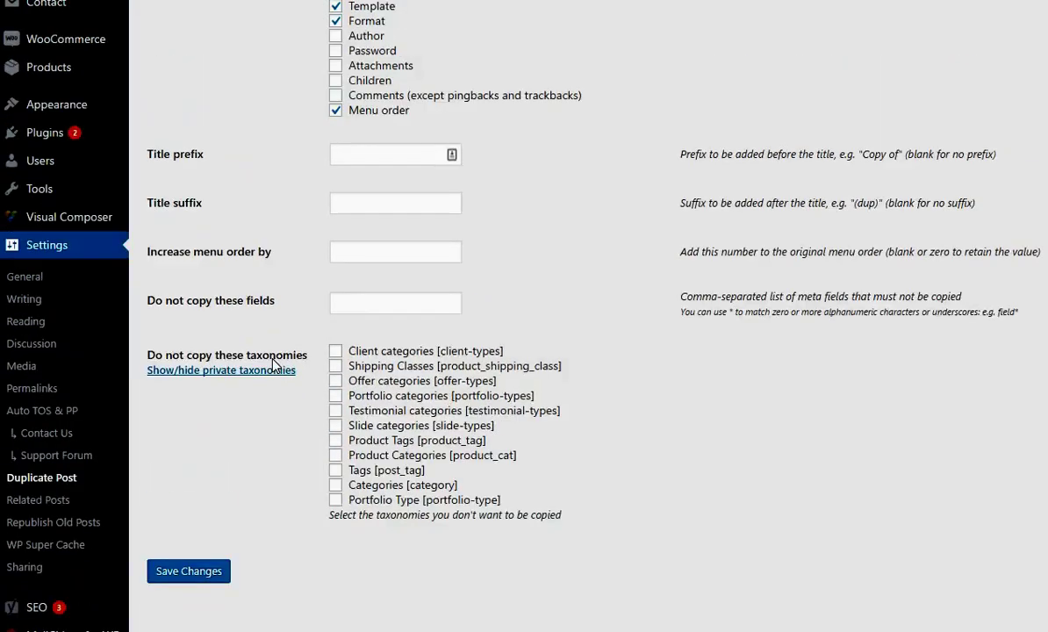
scroll(272, 365, "down", 4)
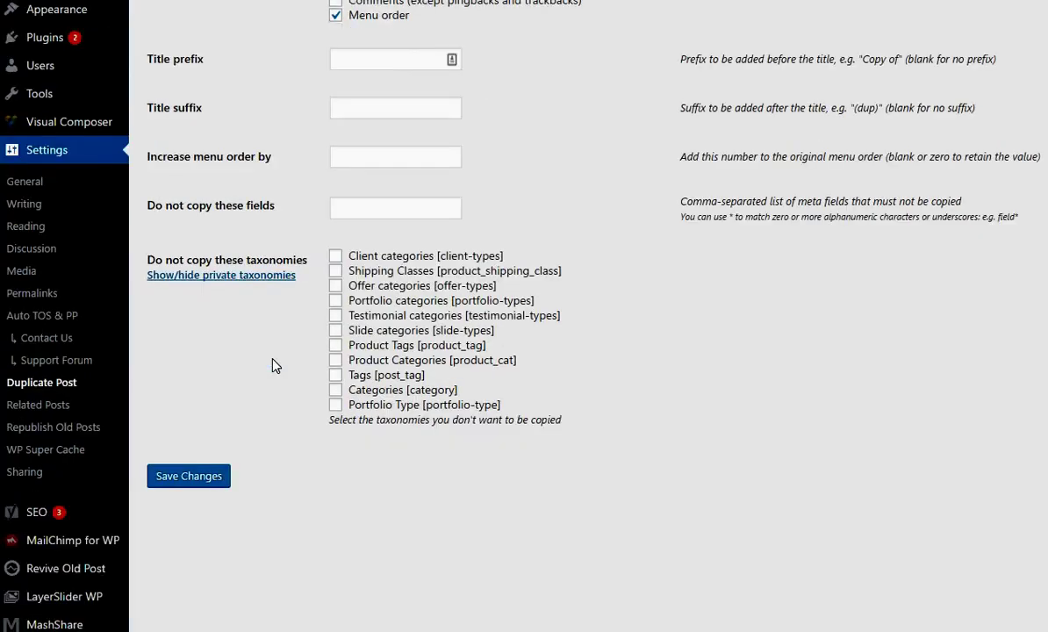
Open the Related Posts settings and review the subscription, basic settings, and About and FAQ sections.
left_click(31, 407)
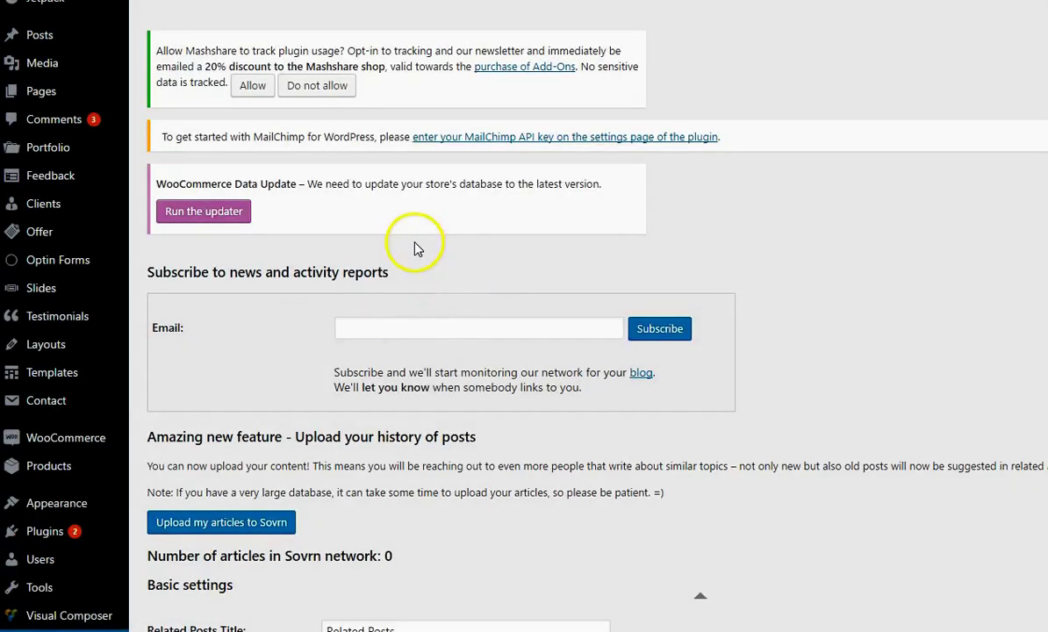
scroll(417, 248, "down", 6)
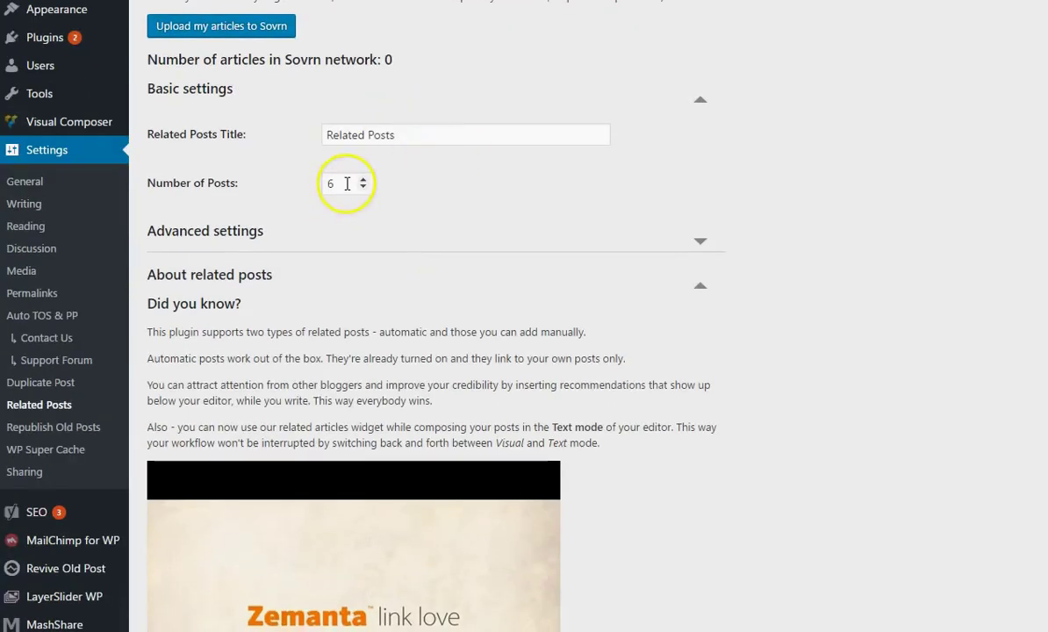
scroll(347, 183, "down", 4)
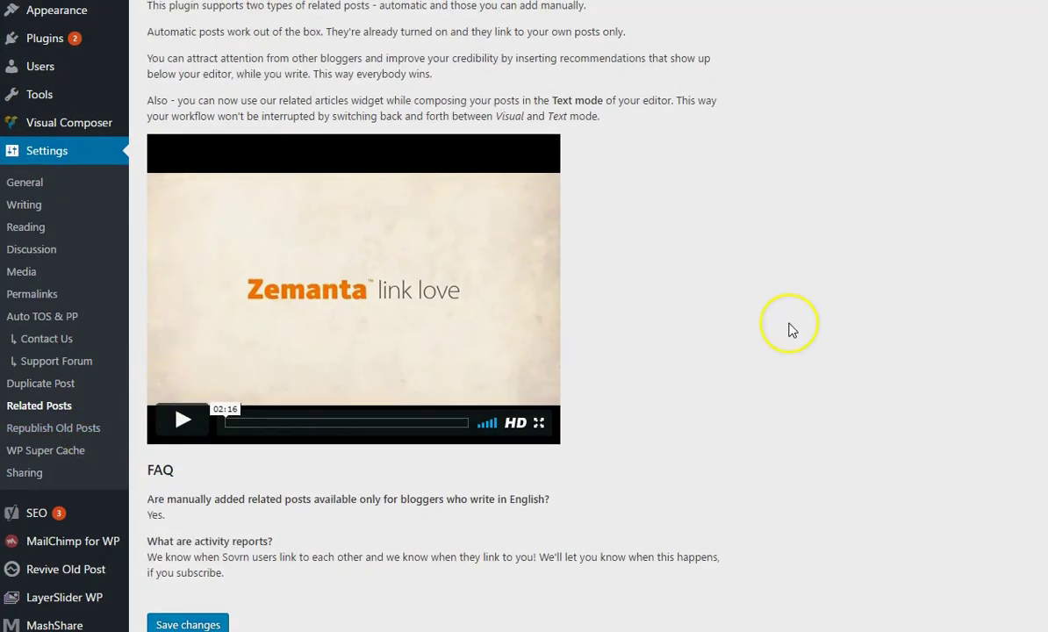
scroll(790, 329, "up", 11)
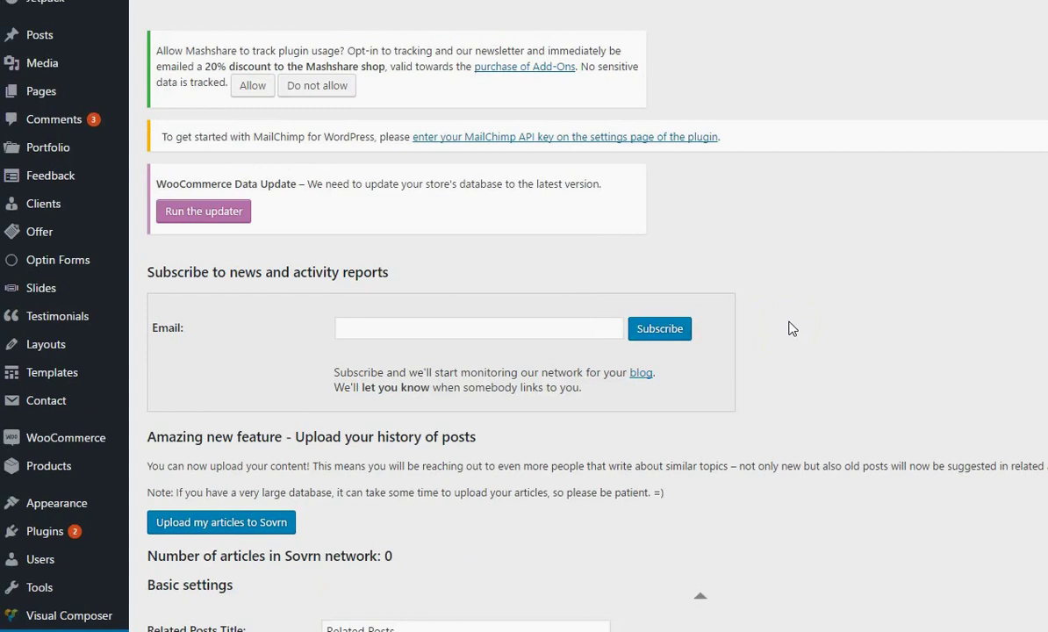
scroll(789, 329, "down", 6)
Open the Republish Old Posts settings and examine the republishing intervals, post age, publication date options and categories to omit.
left_click(89, 430)
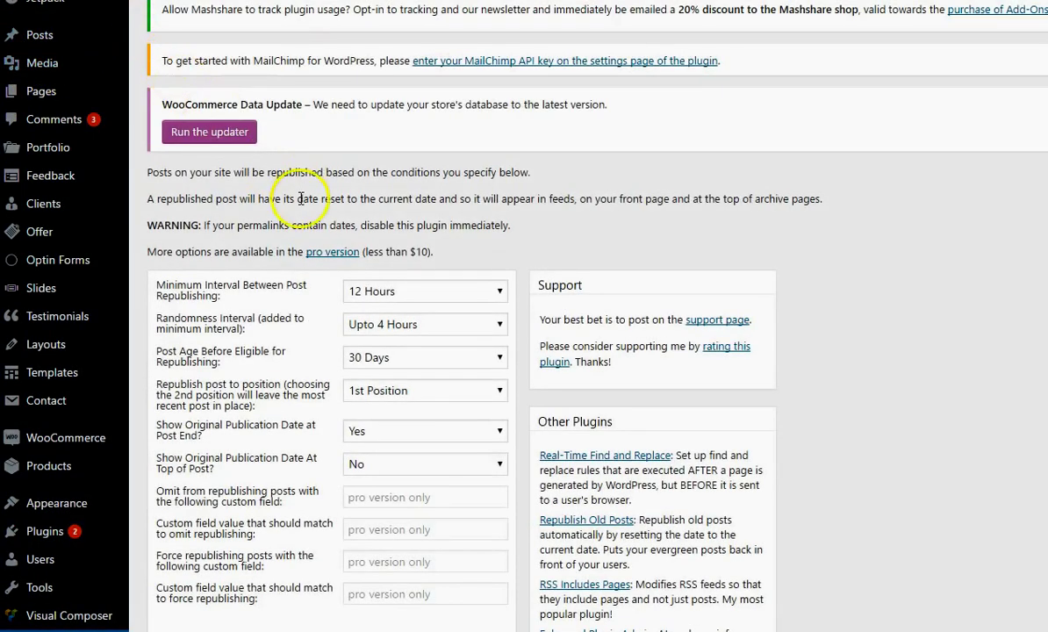
scroll(300, 199, "down", 2)
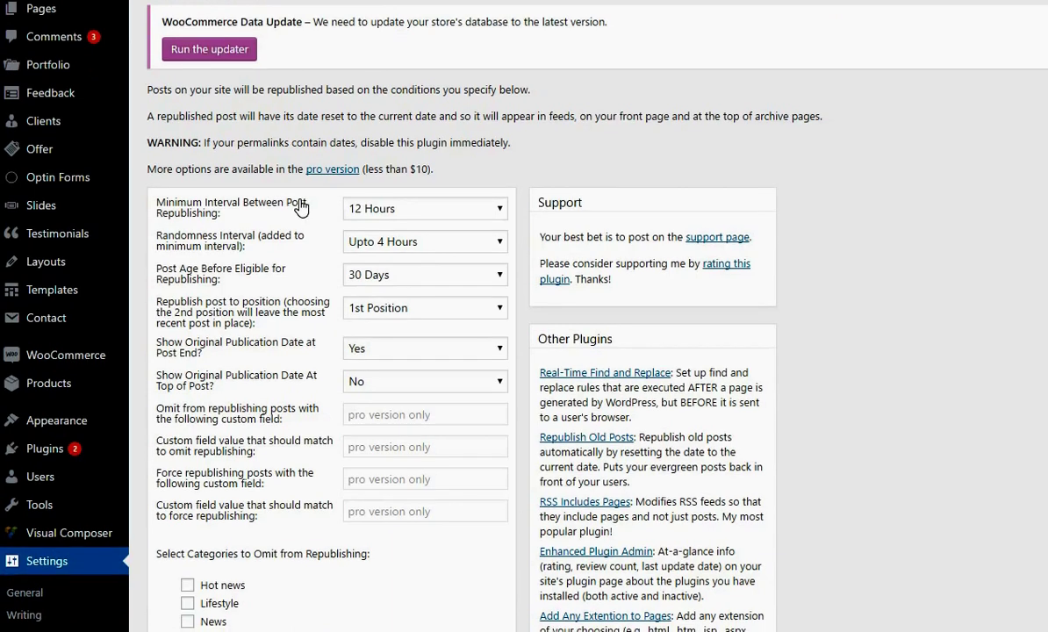
scroll(301, 206, "down", 4)
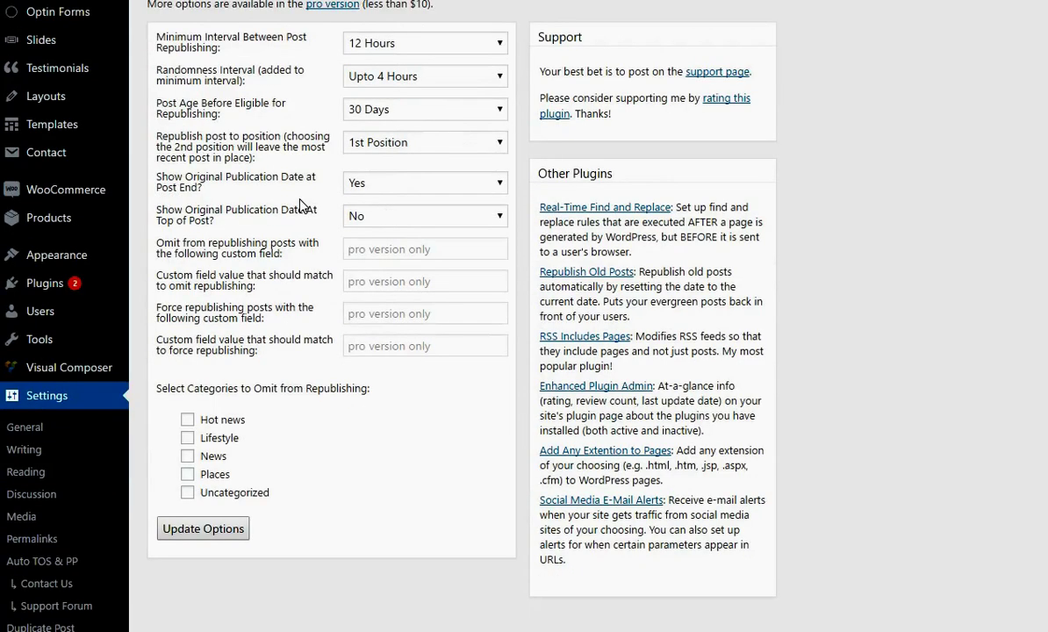
scroll(300, 204, "up", 4)
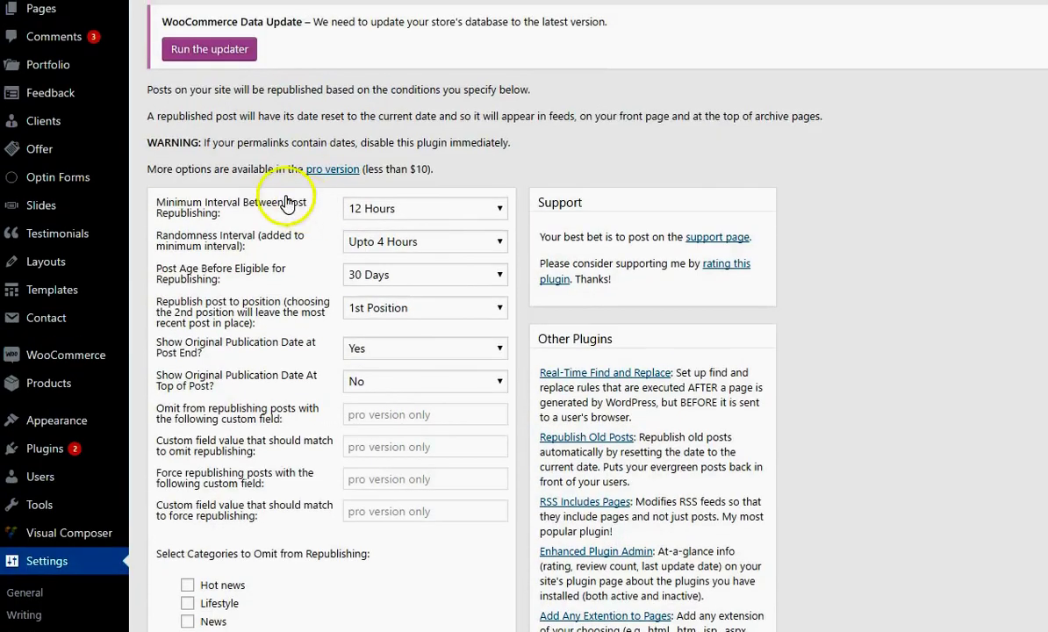
scroll(303, 215, "down", 4)
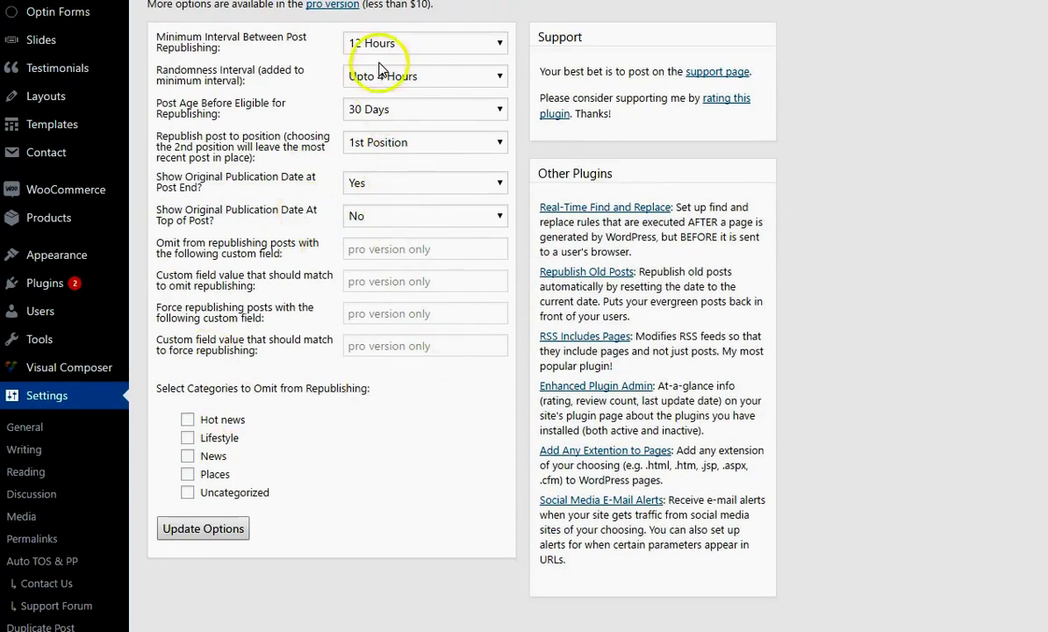
scroll(289, 218, "down", 4)
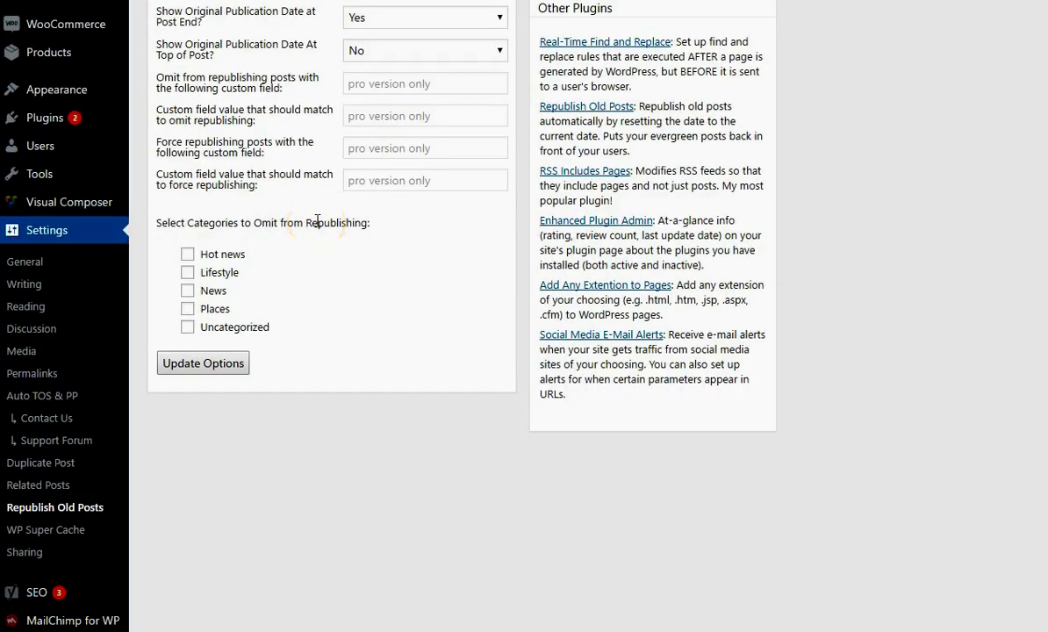
scroll(318, 222, "up", 2)
scroll(381, 227, "down", 4)
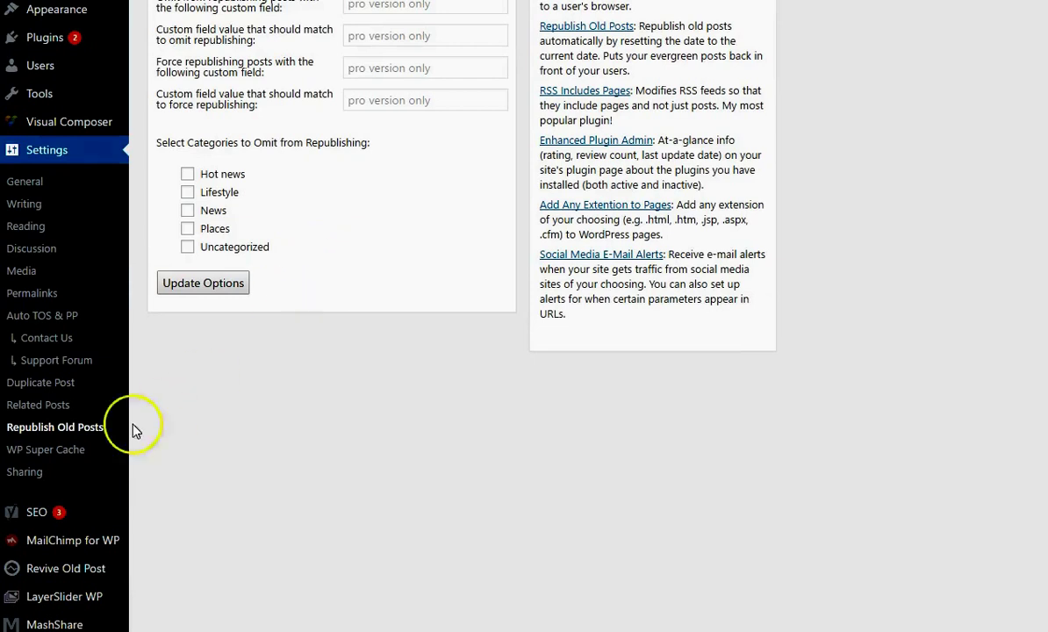
Open the WP Super Cache settings and review the basic caching options and the CDN support options.
left_click(82, 451)
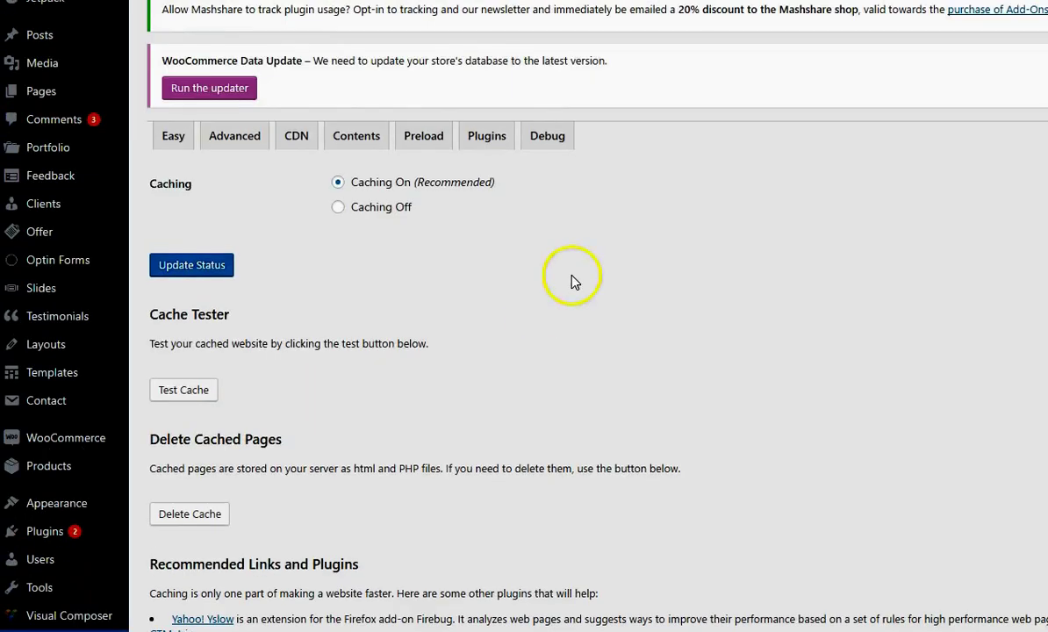
scroll(572, 281, "down", 2)
scroll(573, 281, "up", 2)
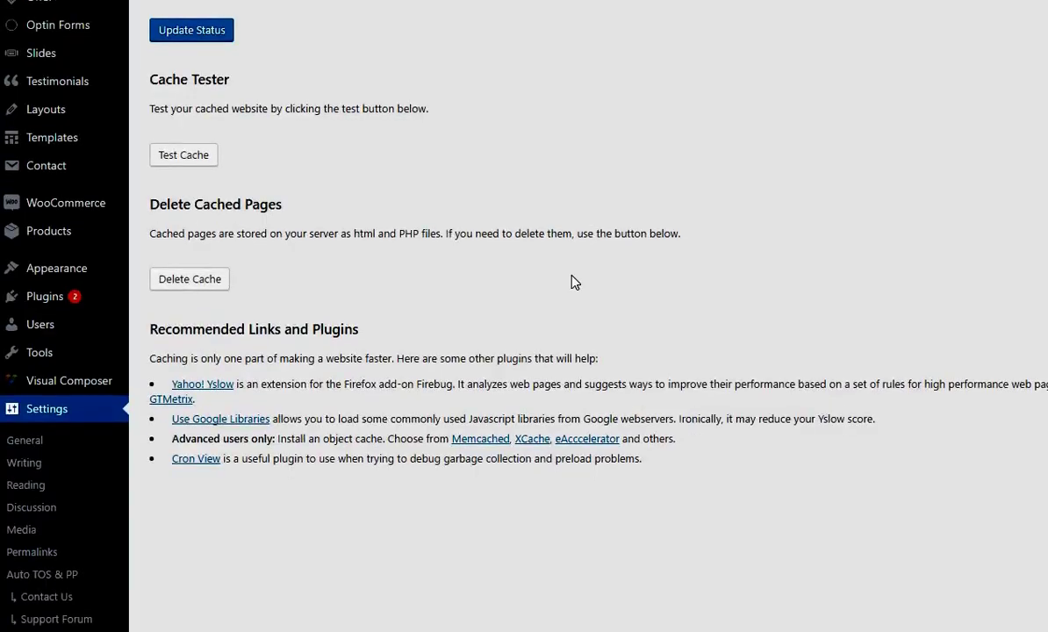
left_click(296, 145)
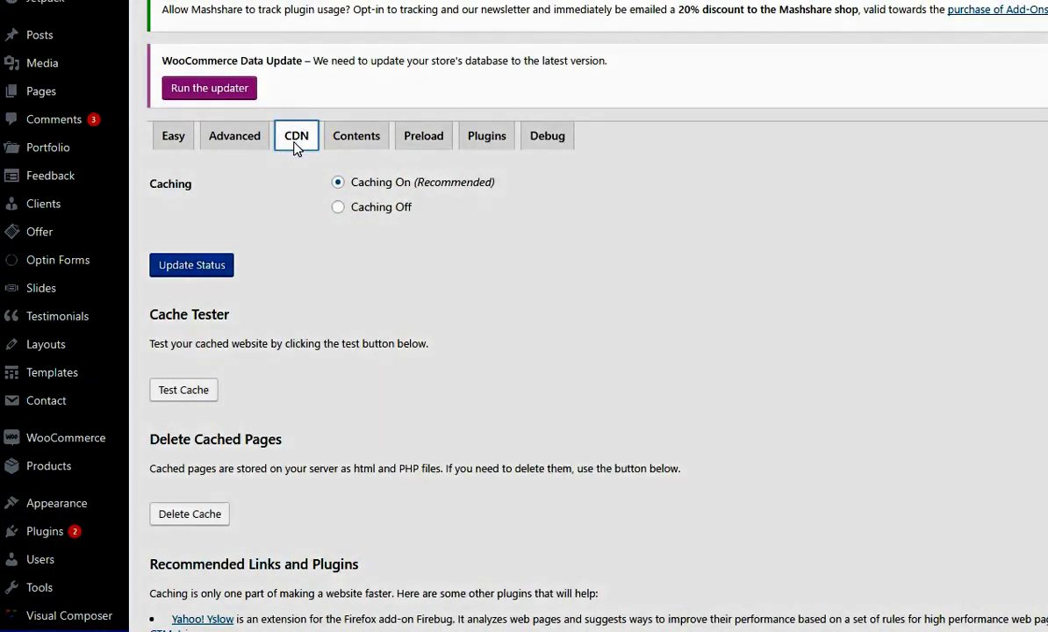
left_click(295, 140)
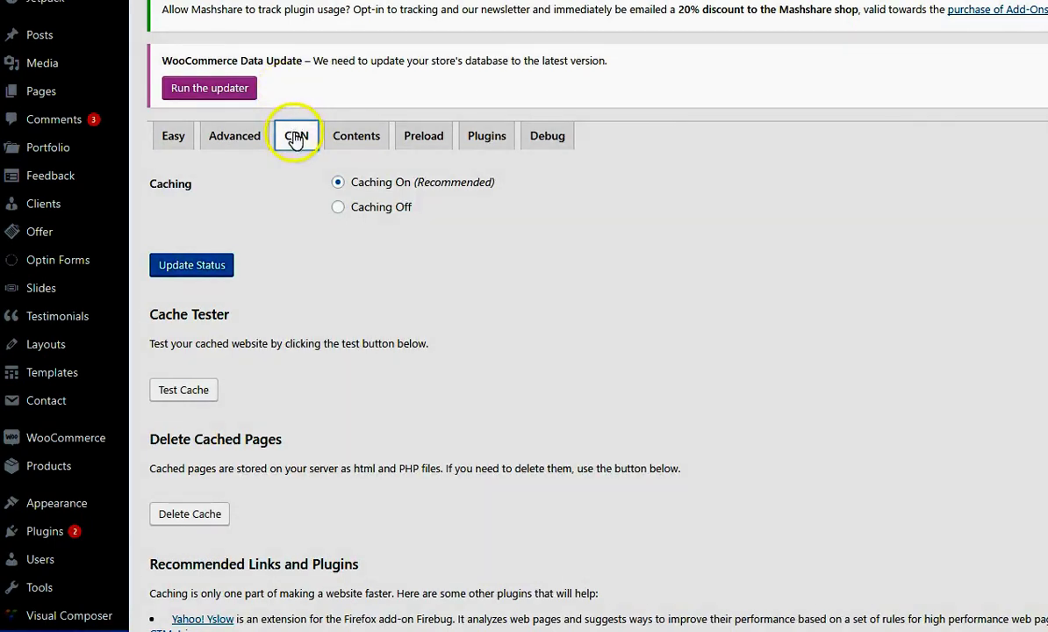
scroll(266, 216, "down", 4)
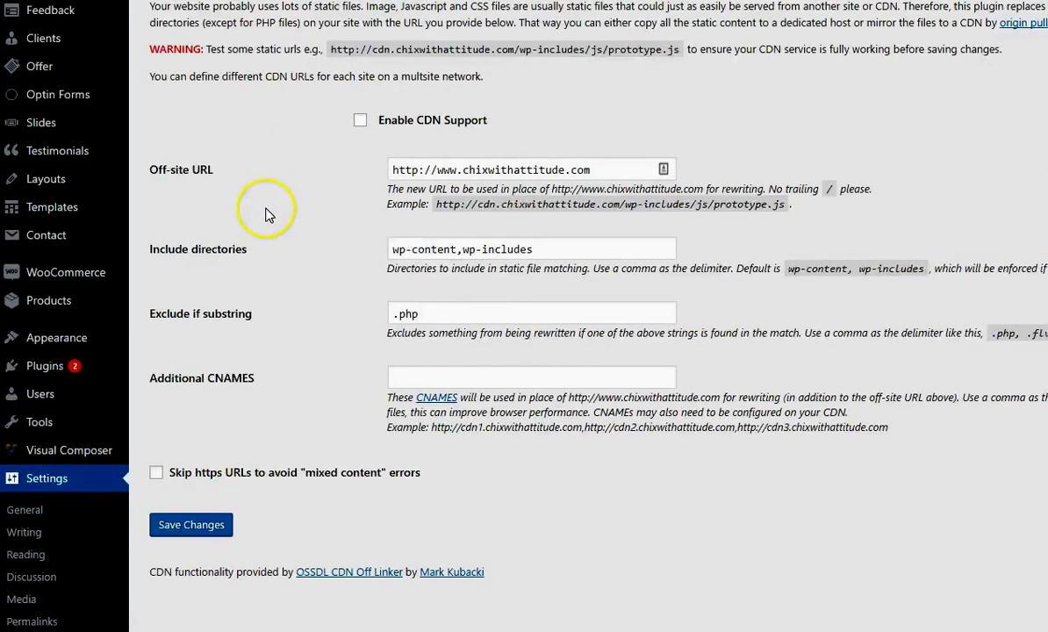
scroll(267, 216, "down", 2)
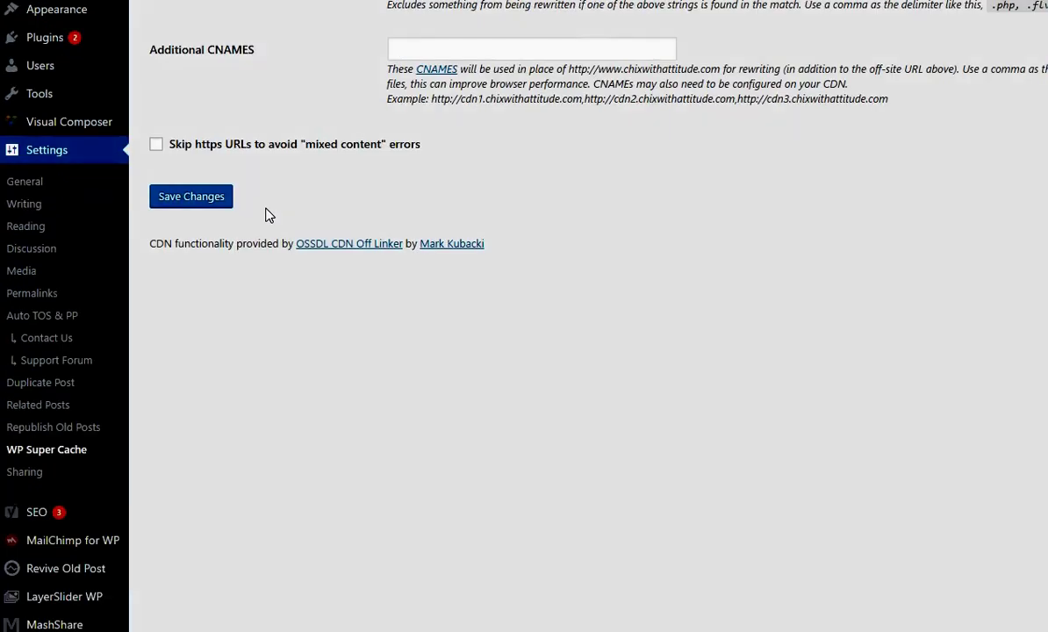
Open the Sharing settings and review the Publicize connections, enabled sharing services, button style and where the buttons are shown.
left_click(51, 474)
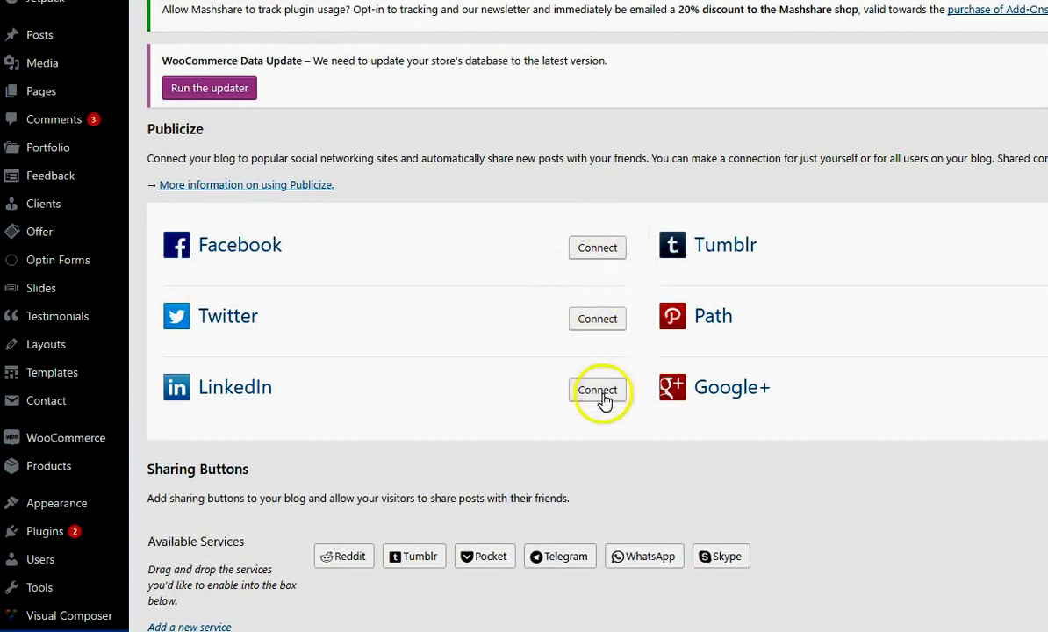
scroll(836, 241, "down", 1)
scroll(836, 242, "down", 6)
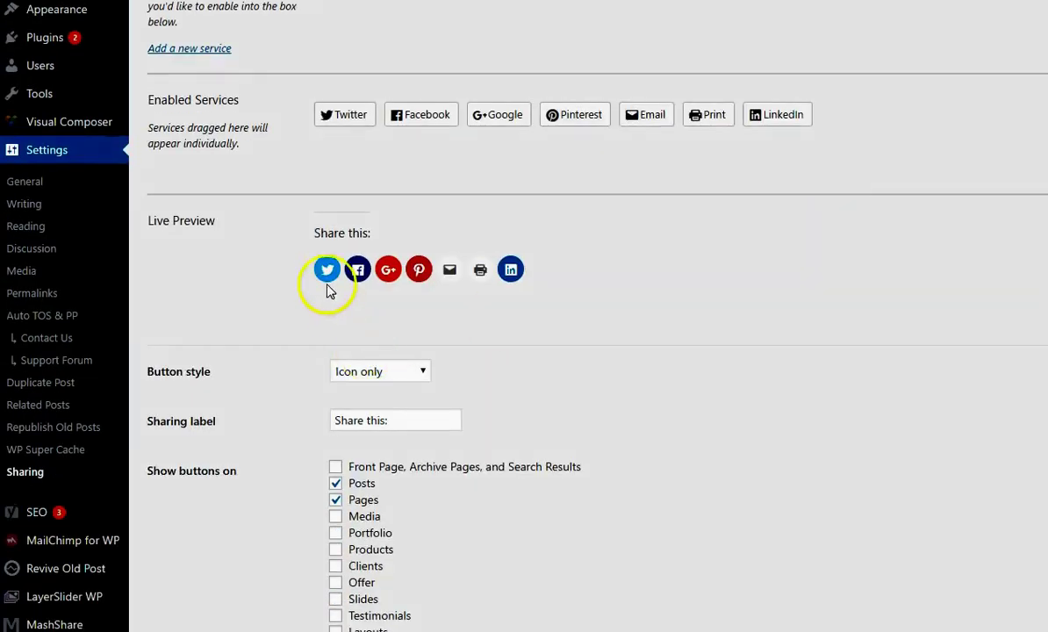
scroll(730, 272, "down", 2)
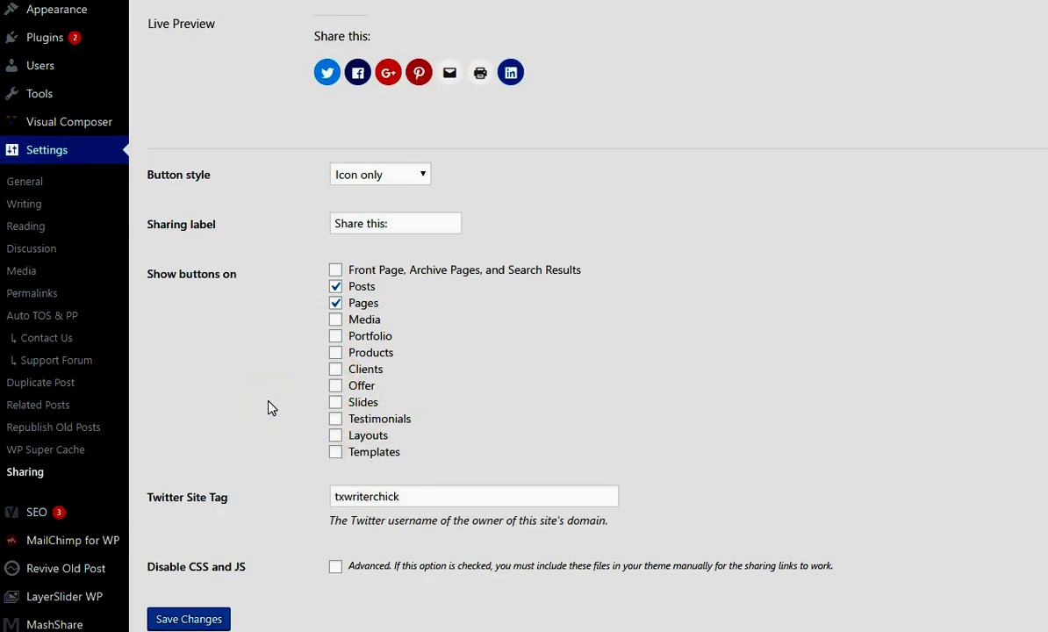
Open the Yoast SEO dashboard and review its Problems and Notifications sections.
mouse_move(33, 518)
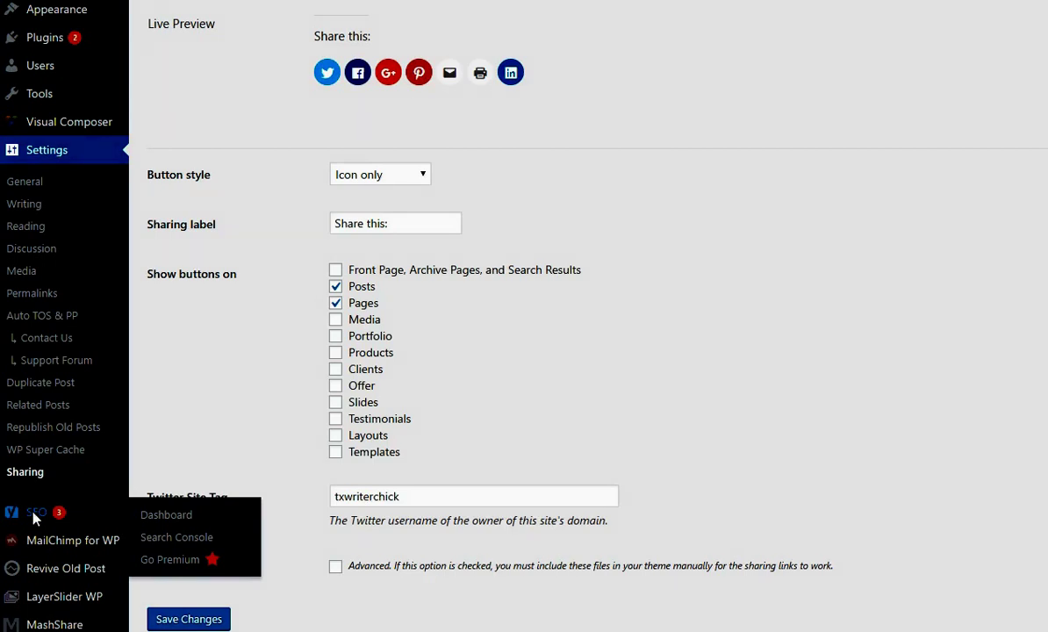
left_click(33, 517)
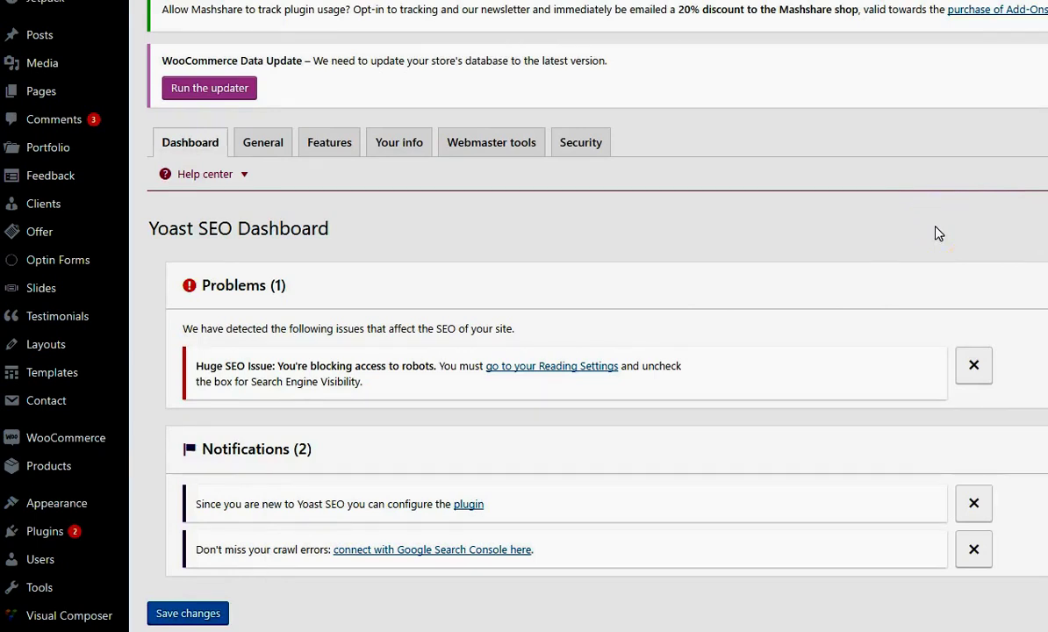
scroll(938, 233, "down", 1)
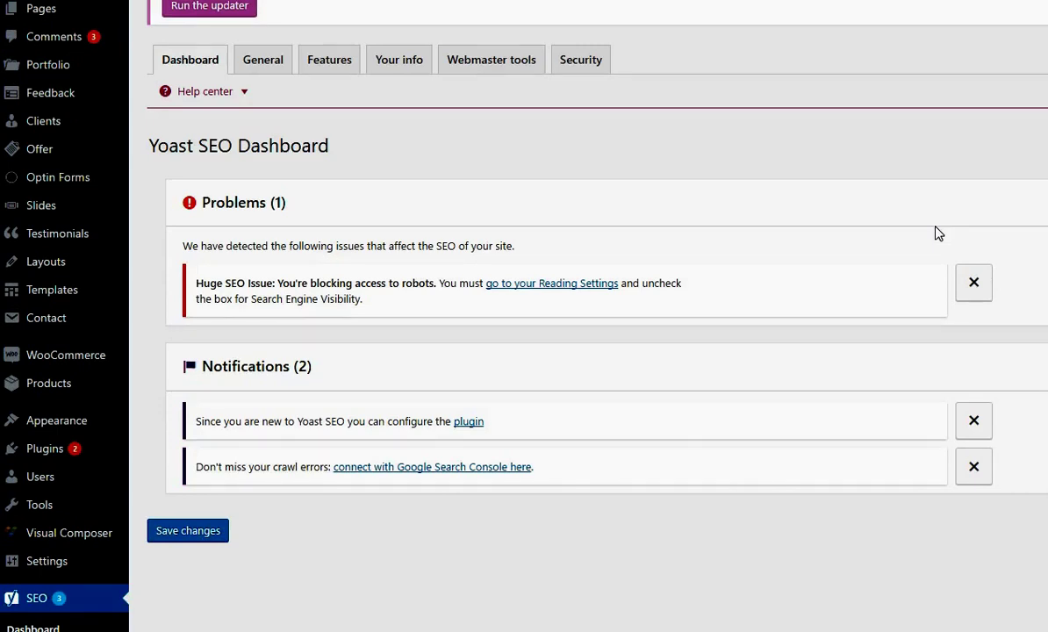
scroll(938, 234, "up", 1)
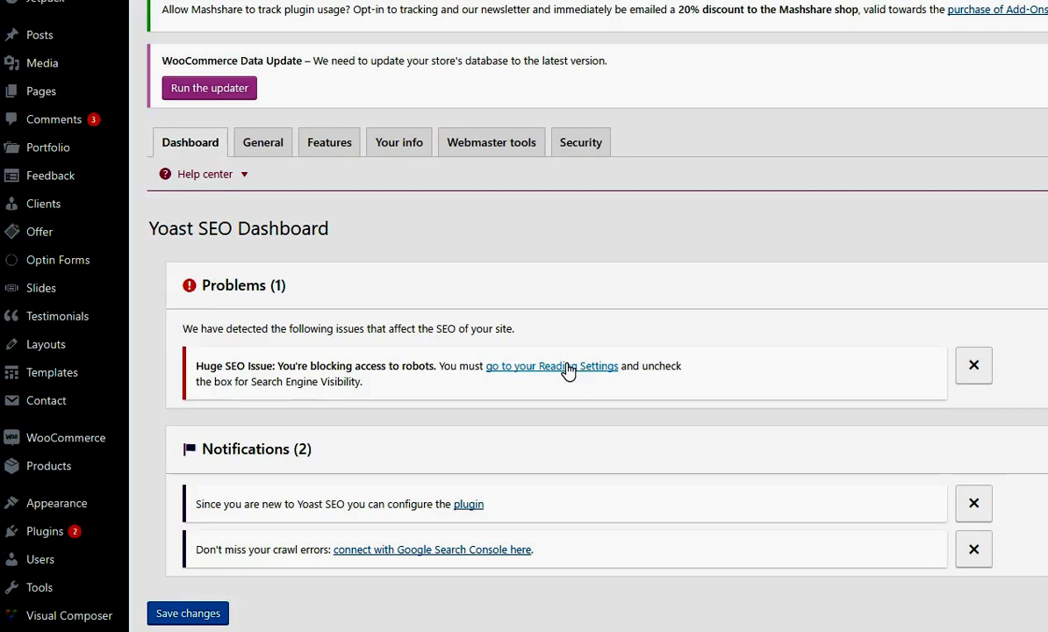
scroll(639, 320, "down", 3)
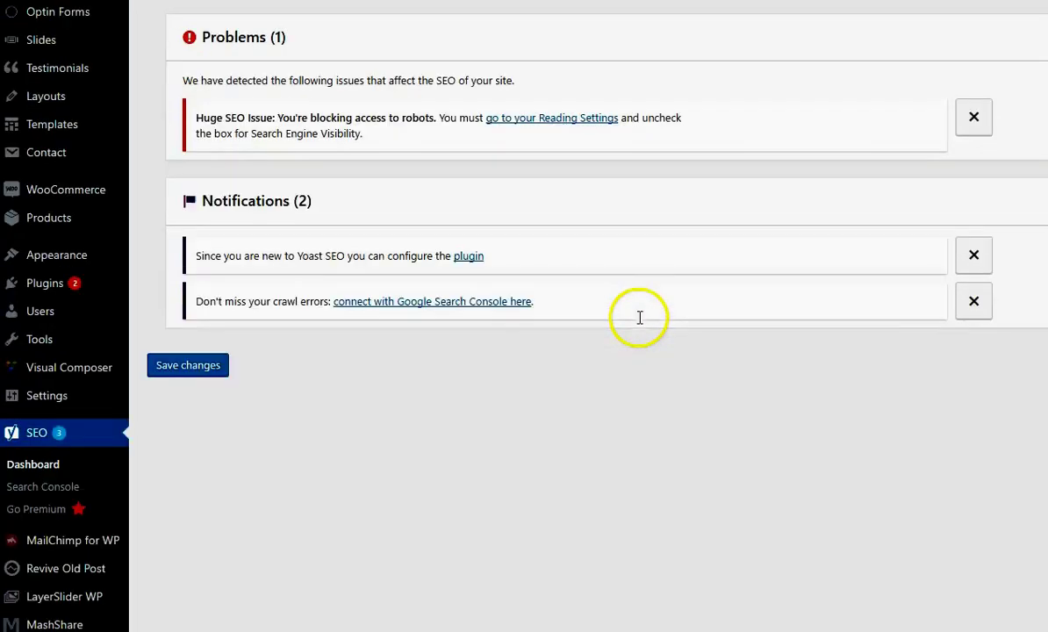
scroll(639, 320, "up", 3)
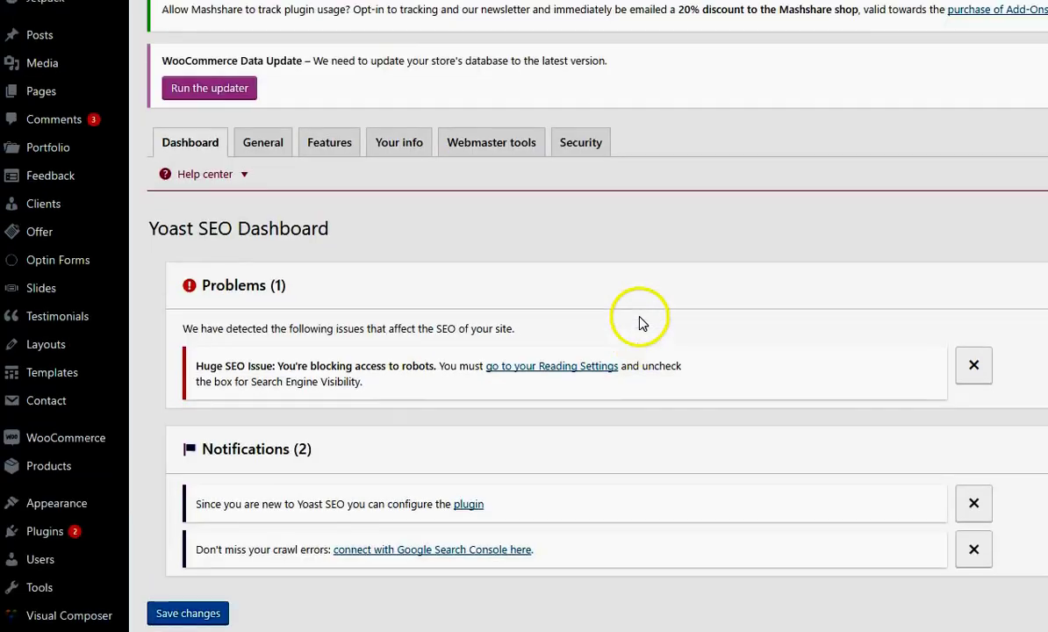
Review the Yoast SEO General options and the Features settings, from readability analysis through the admin bar menu.
left_click(278, 145)
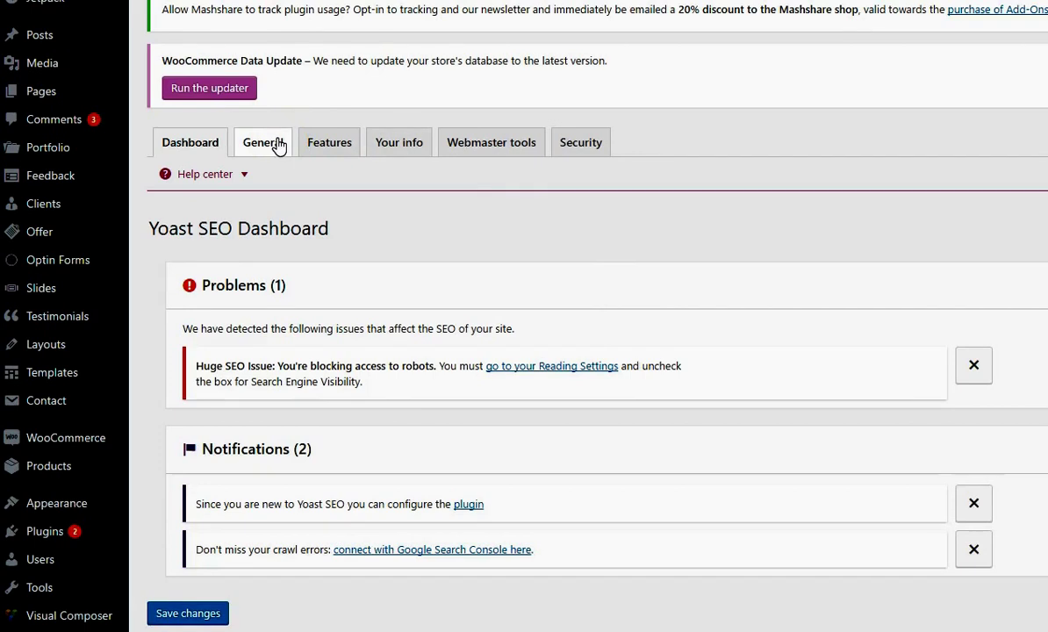
left_click(277, 145)
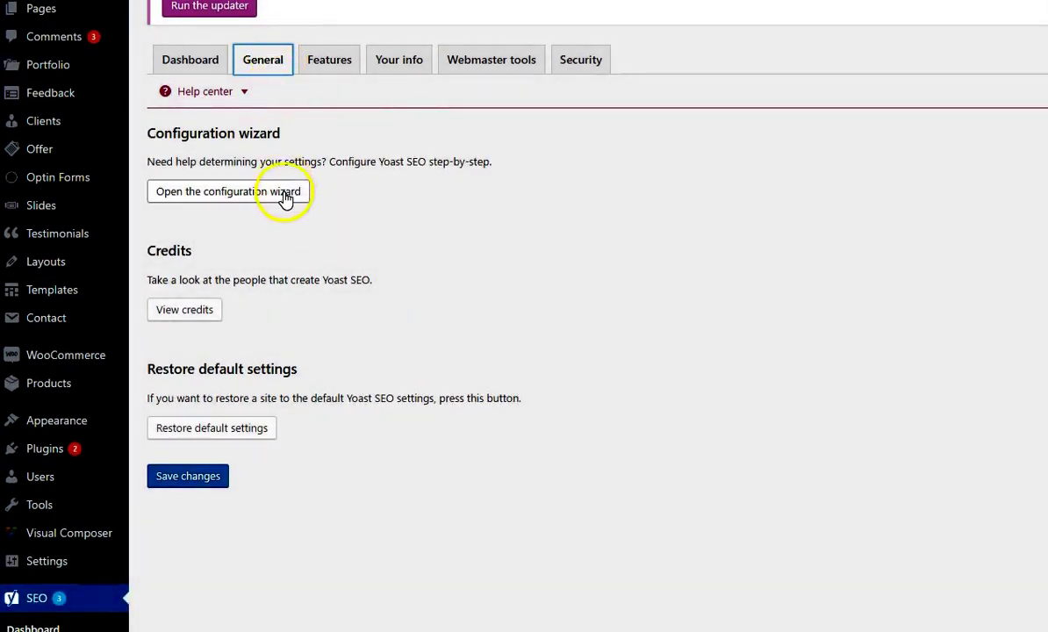
left_click(347, 56)
scroll(471, 297, "down", 5)
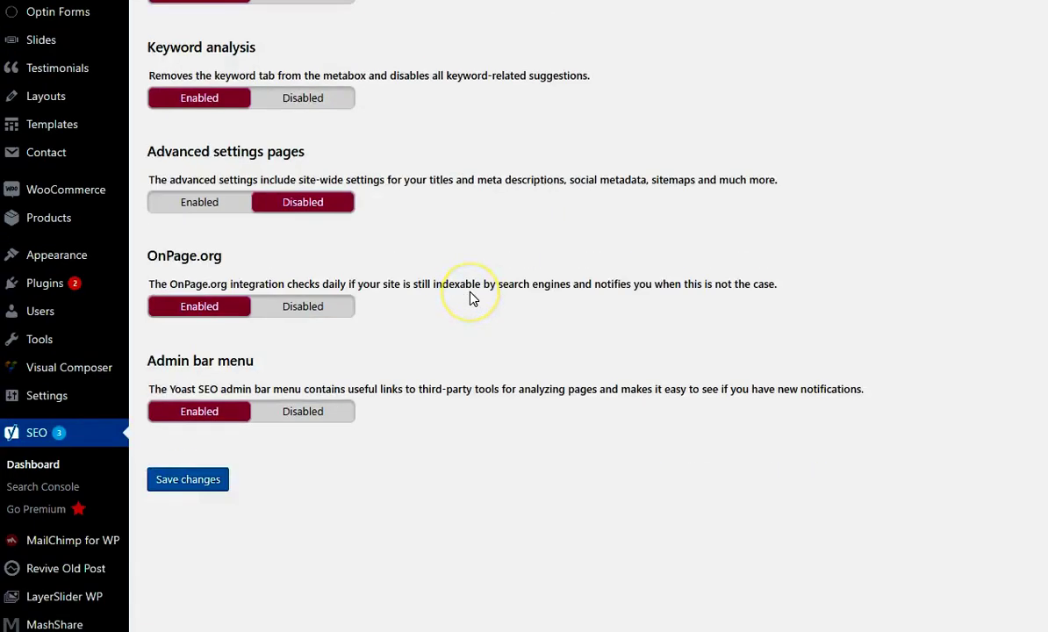
scroll(470, 297, "up", 4)
scroll(471, 298, "up", 2)
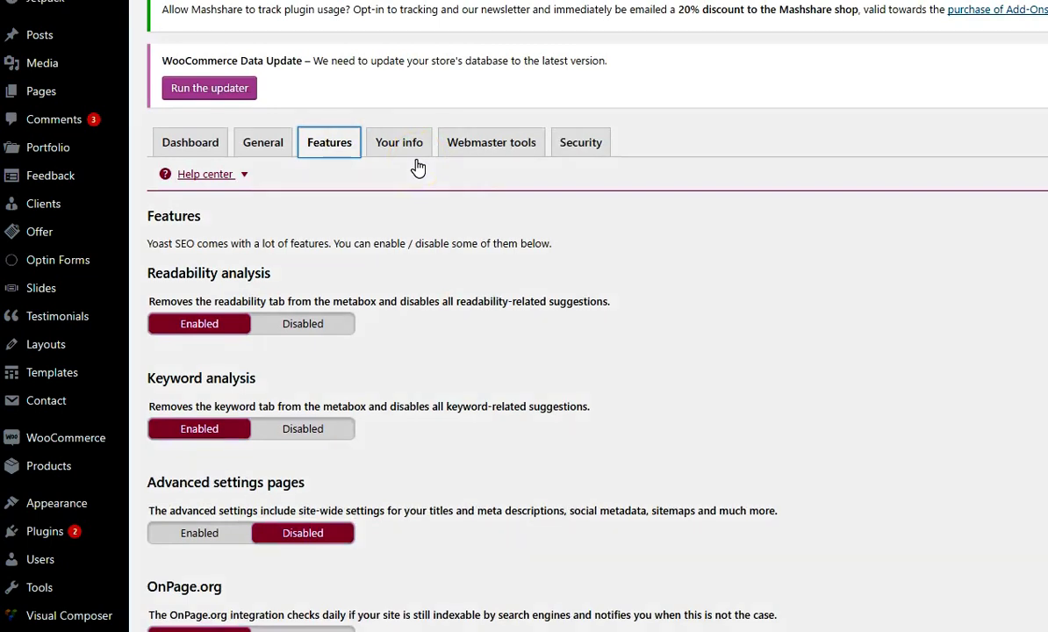
scroll(418, 167, "down", 3)
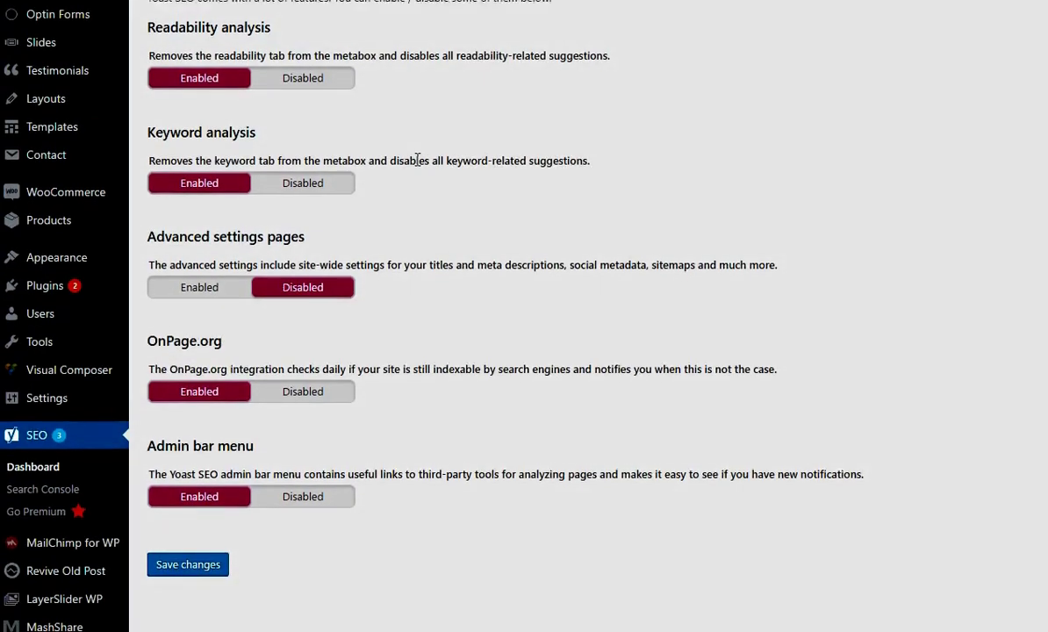
scroll(417, 159, "up", 3)
Review the Yoast SEO website name and company or person fields, plus the Webmaster Tools verification fields.
left_click(411, 144)
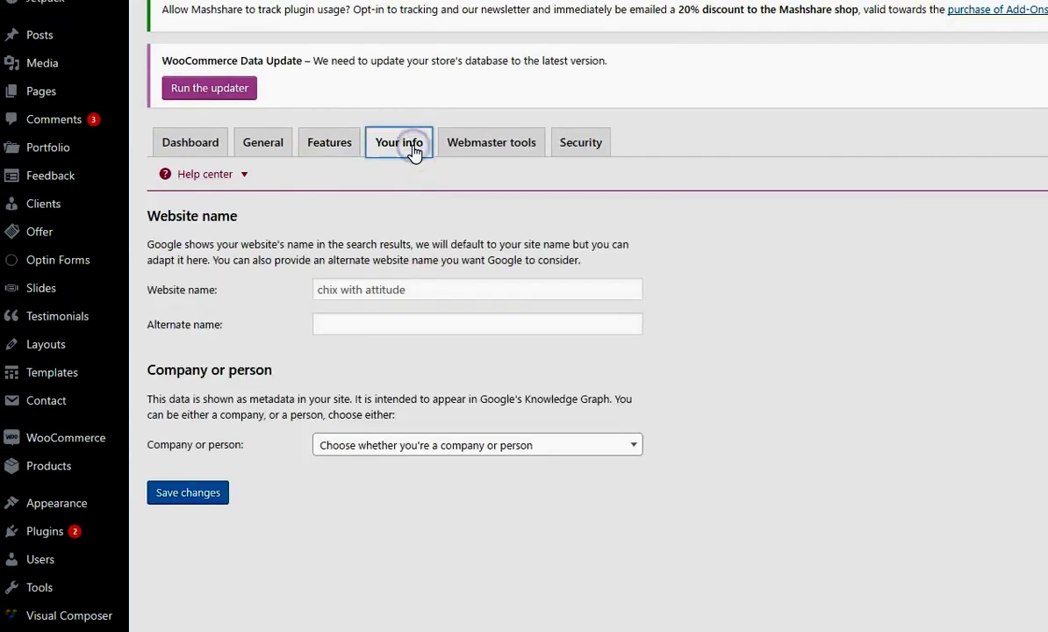
left_click(366, 293)
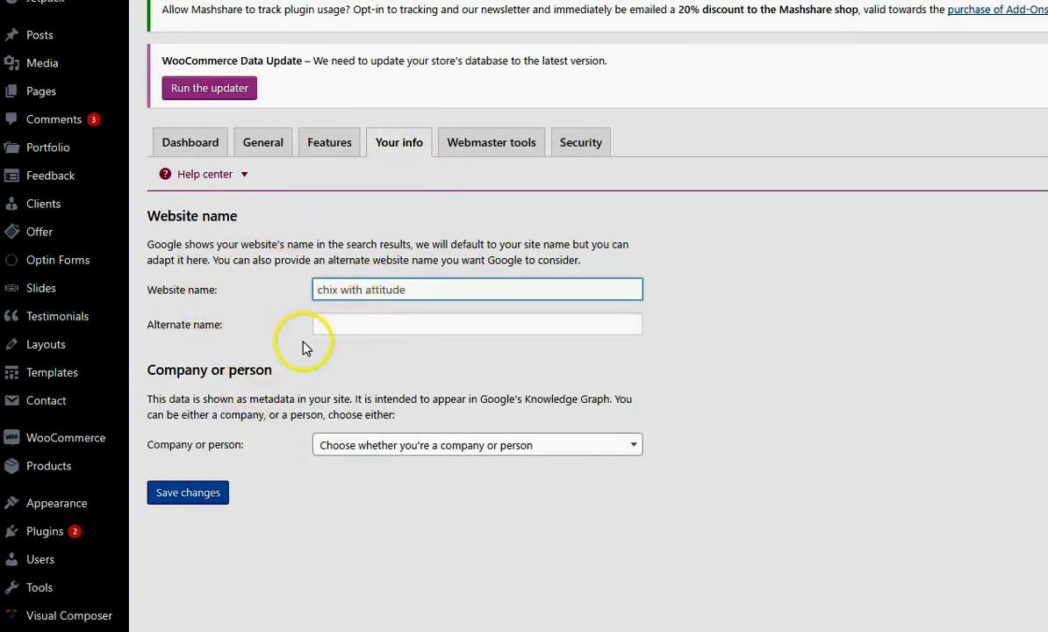
left_click(433, 445)
left_click(432, 443)
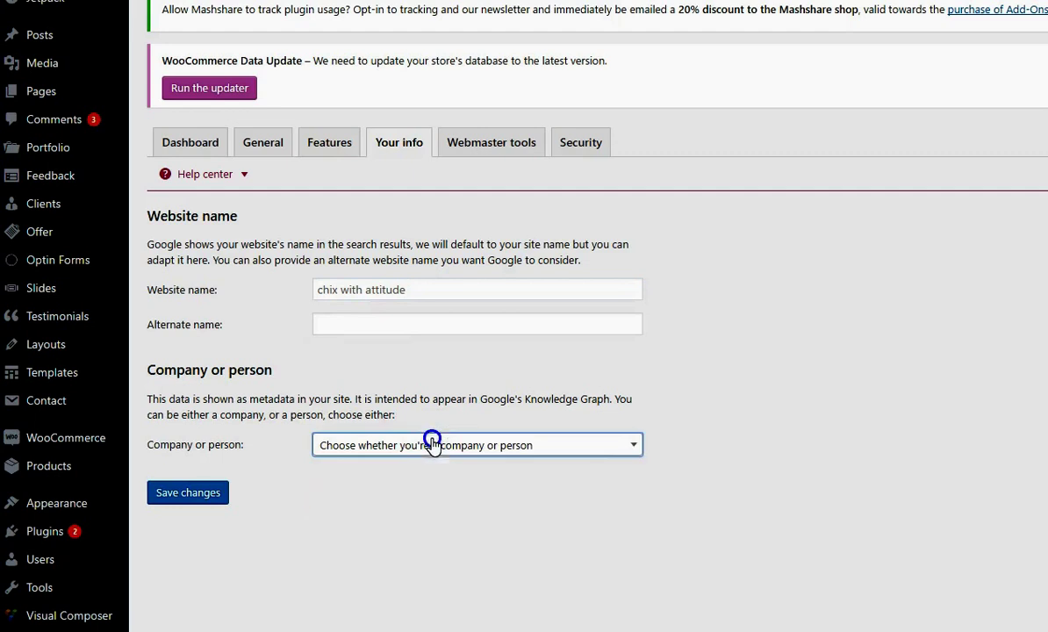
left_click(463, 159)
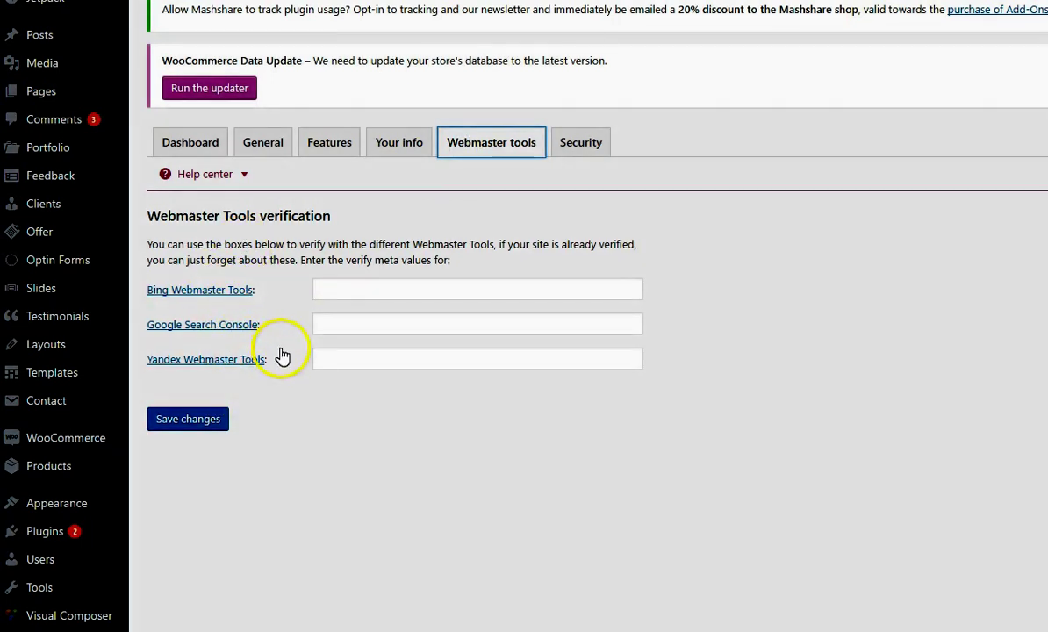
Open the MailChimp for WP general settings and examine the connection status, API key field and link for getting a key.
scroll(281, 354, "down", 4)
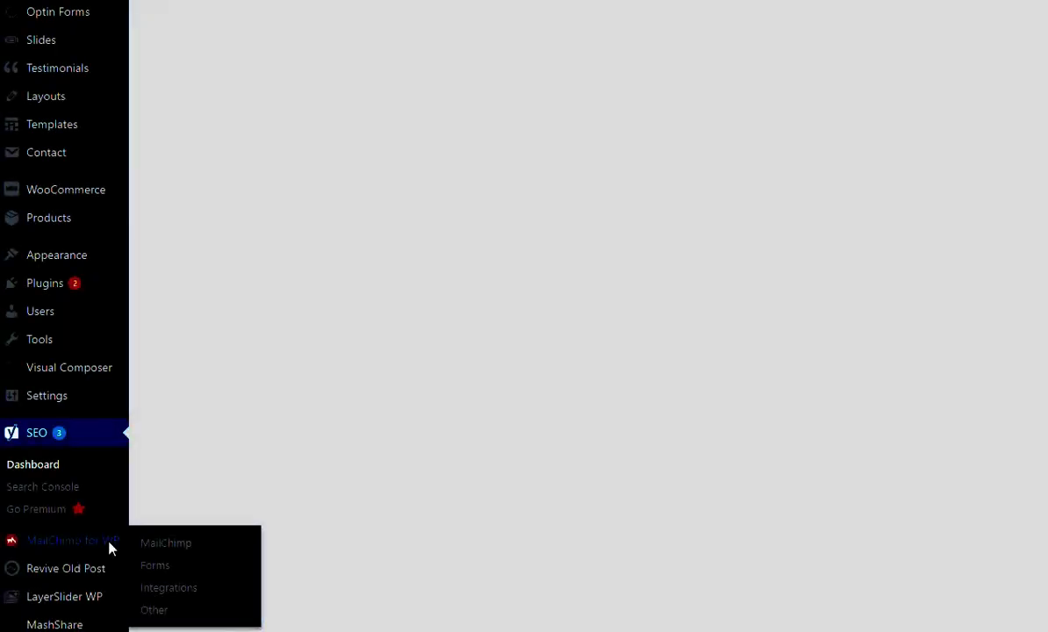
left_click(110, 545)
left_click(399, 284)
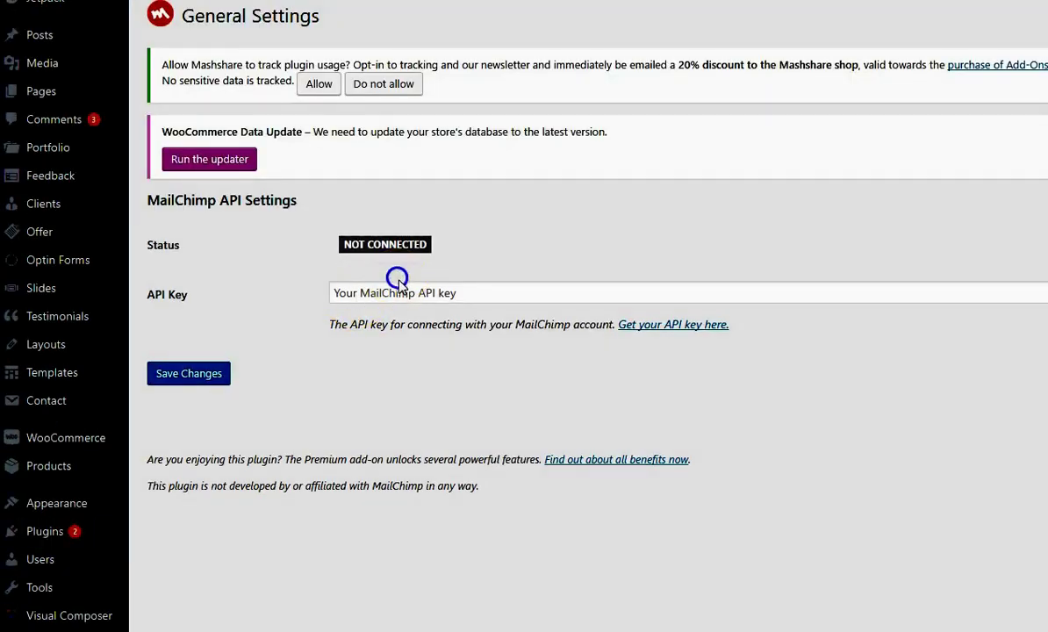
left_click(256, 339)
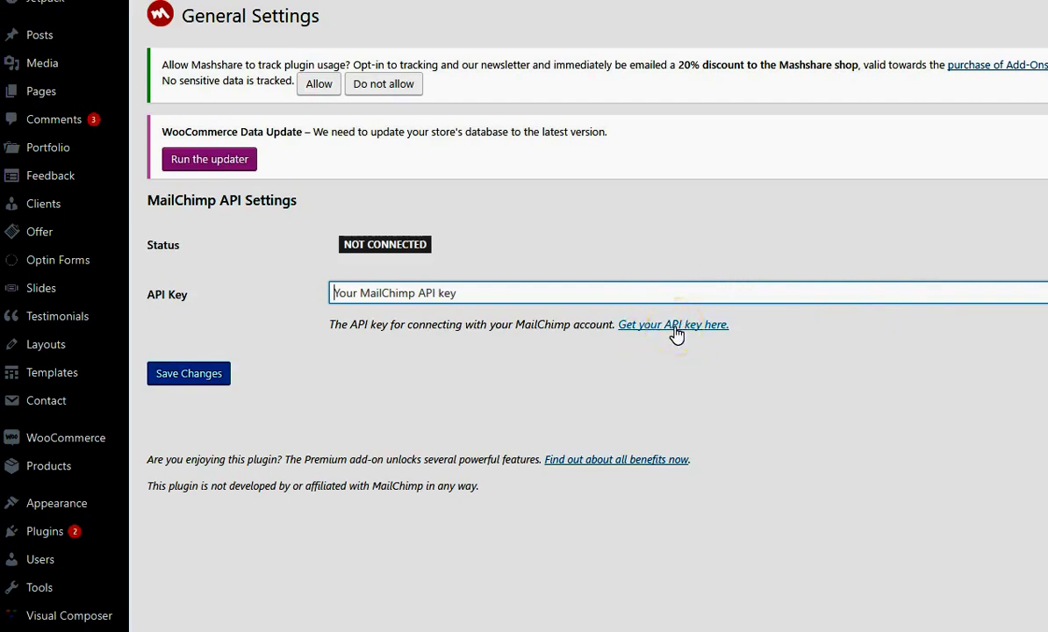
Open the Revive Old Post plugin and review the social network logins available for its accounts.
scroll(302, 405, "down", 3)
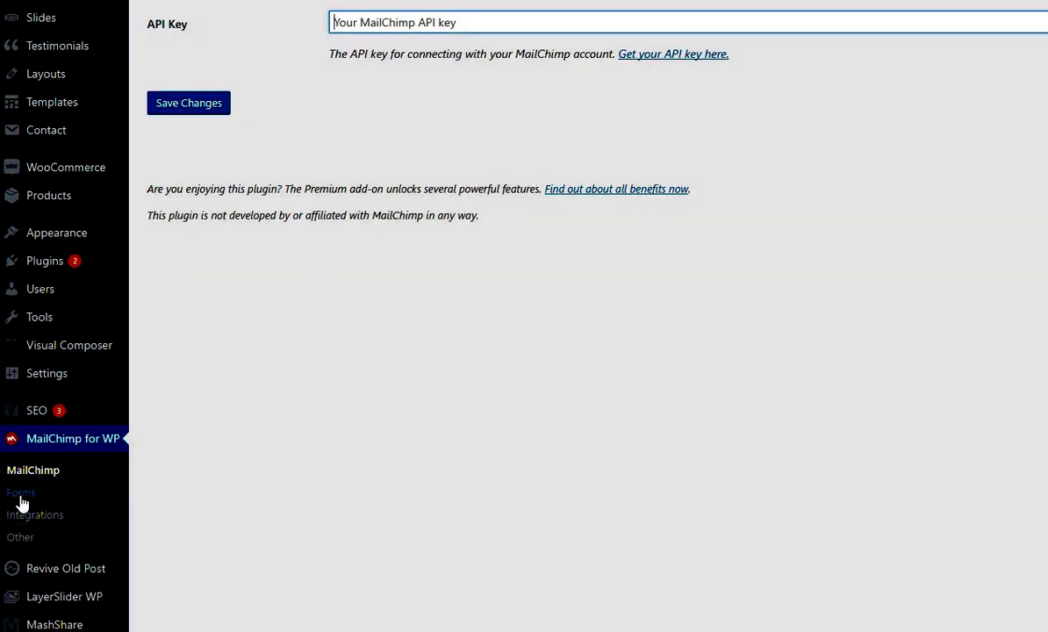
mouse_move(87, 569)
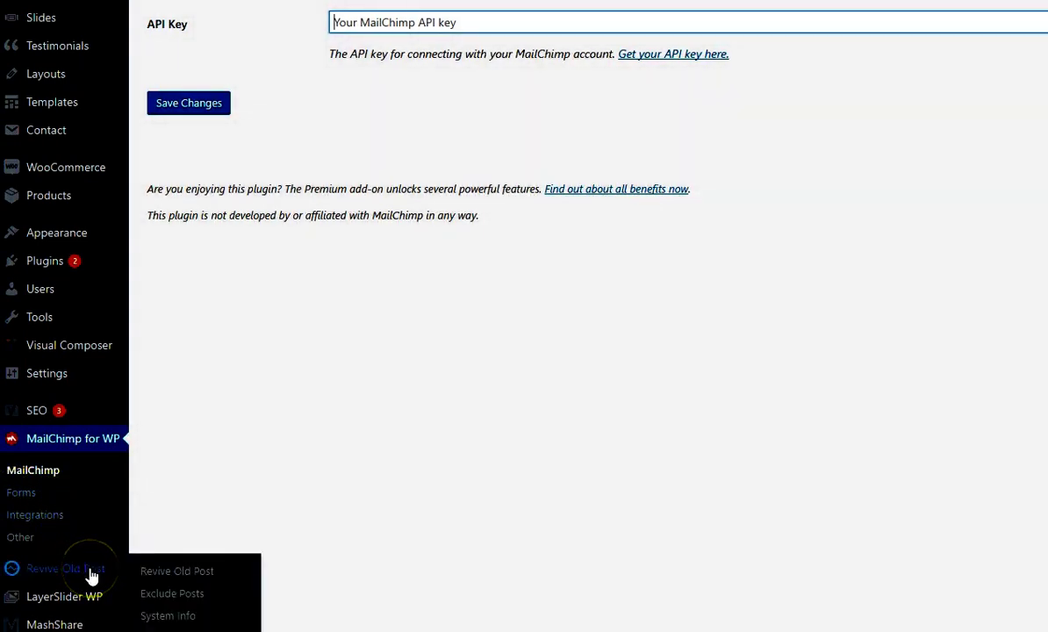
left_click(91, 573)
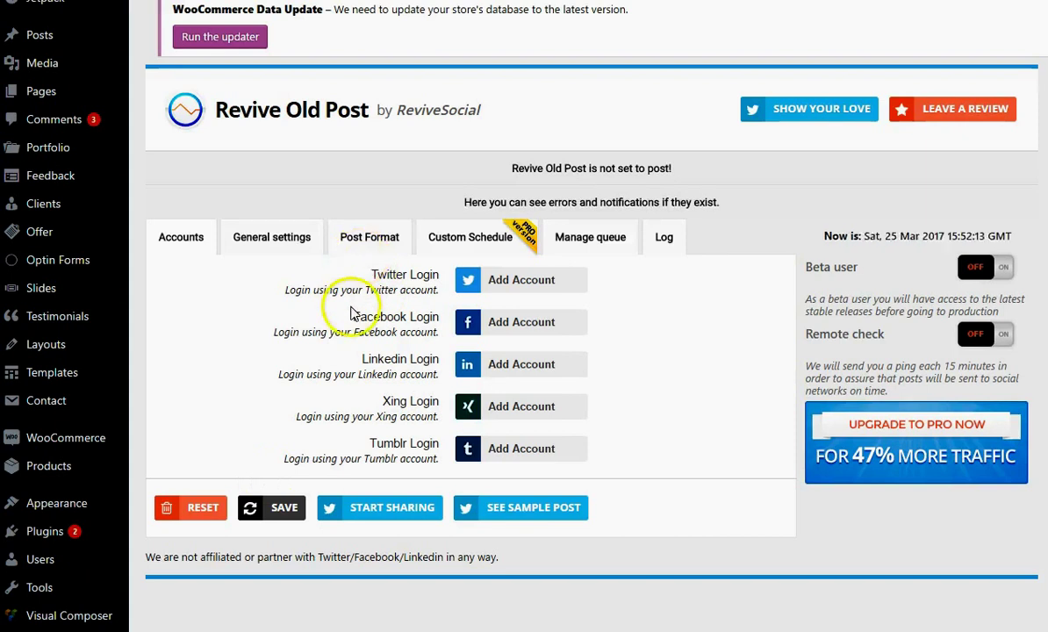
scroll(351, 314, "down", 3)
scroll(281, 316, "up", 3)
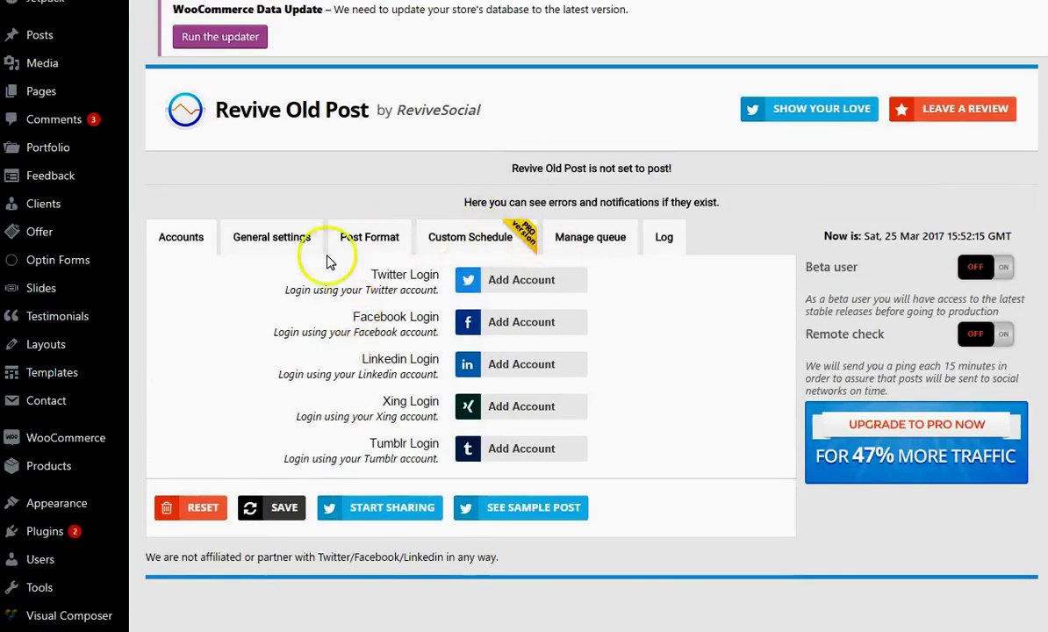
scroll(313, 268, "down", 1)
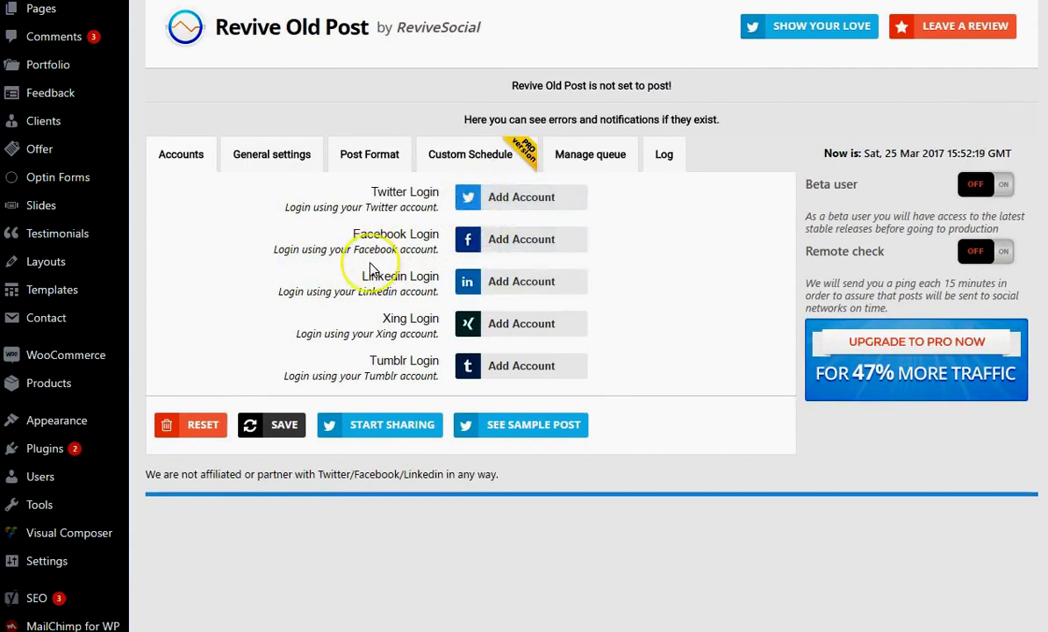
scroll(369, 269, "down", 1)
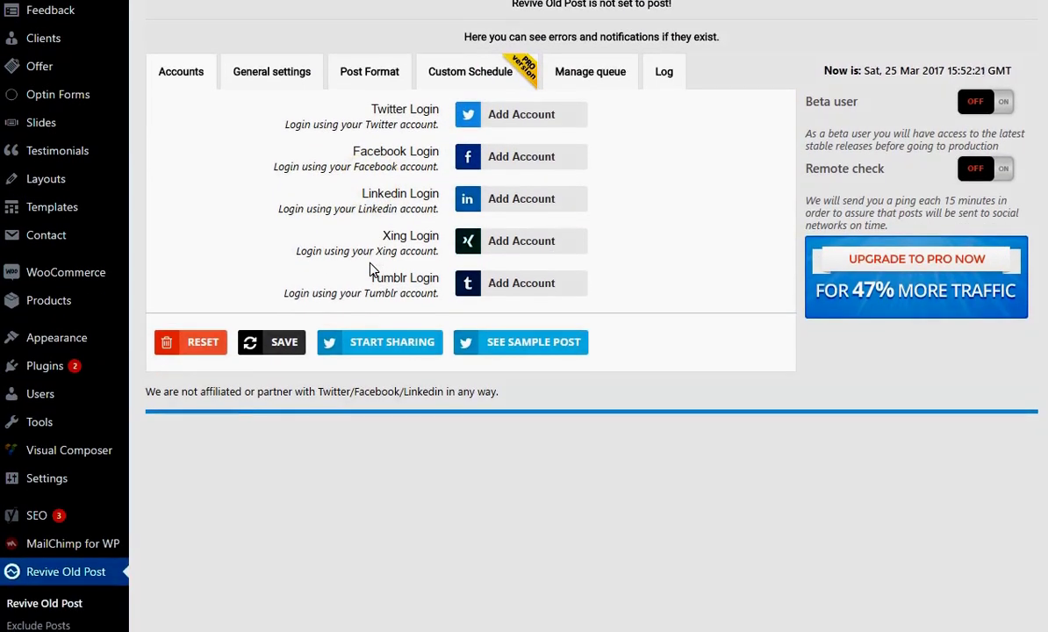
Compare Revive Old Post's general sharing settings and post format options, and return to its account logins.
left_click(283, 75)
left_click(342, 77)
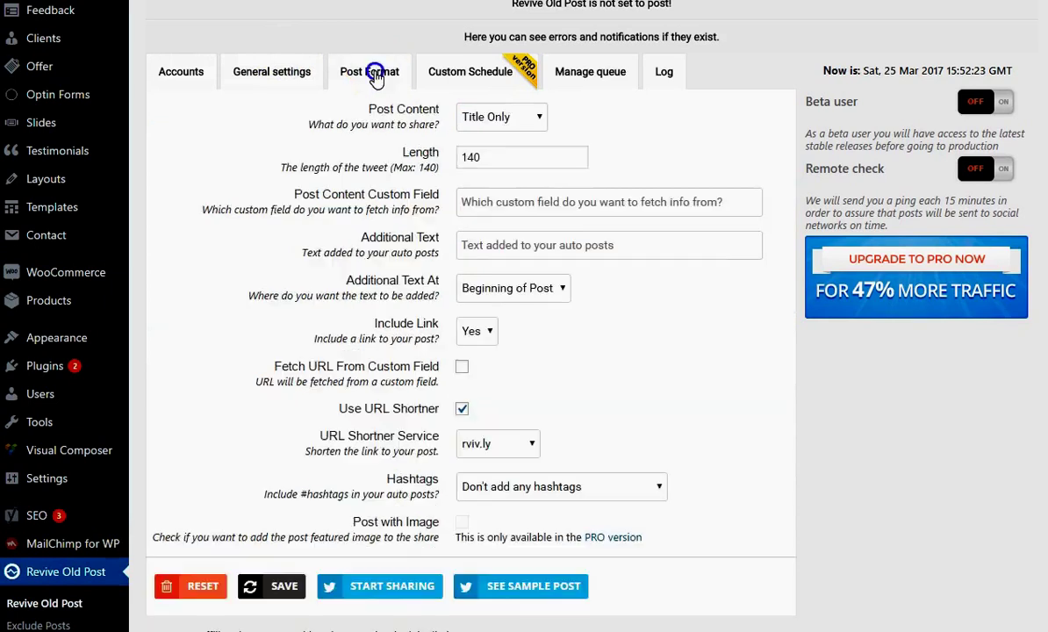
left_click(178, 75)
left_click(290, 75)
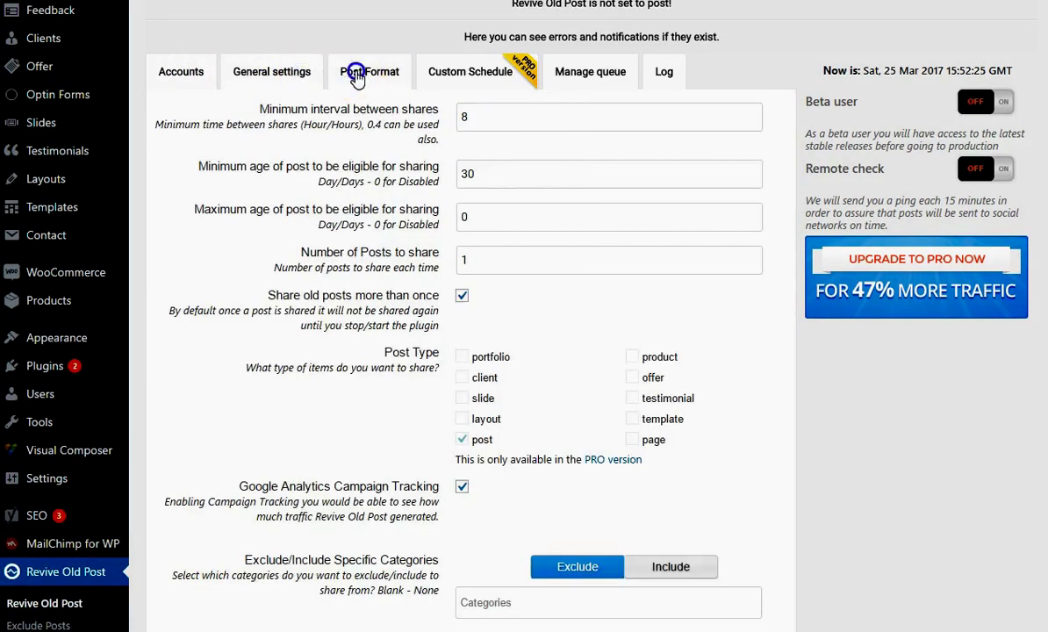
left_click(349, 75)
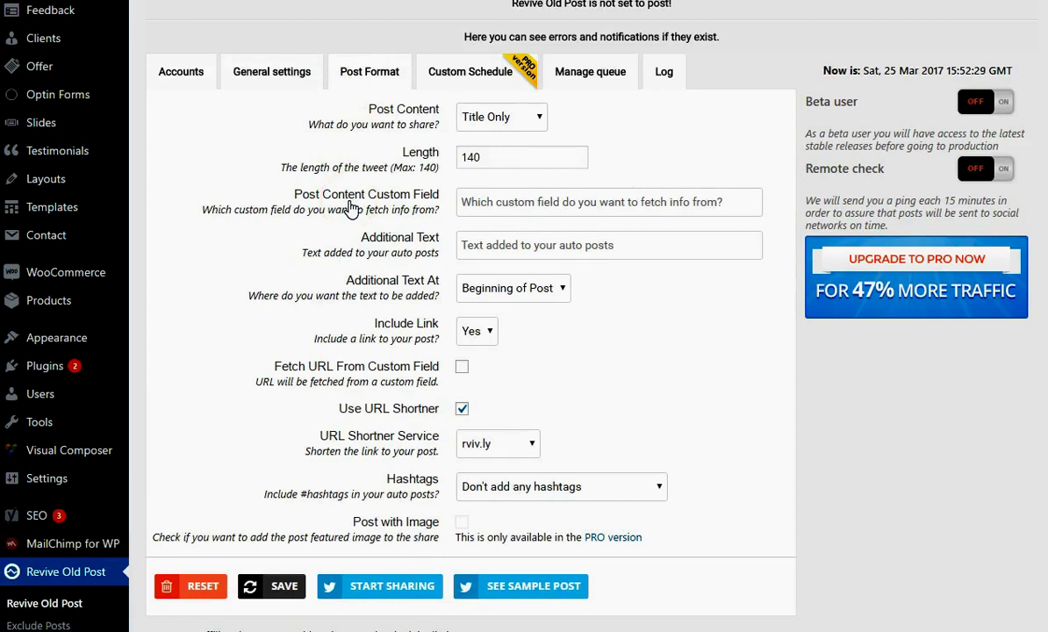
left_click(181, 71)
left_click(257, 73)
left_click(369, 71)
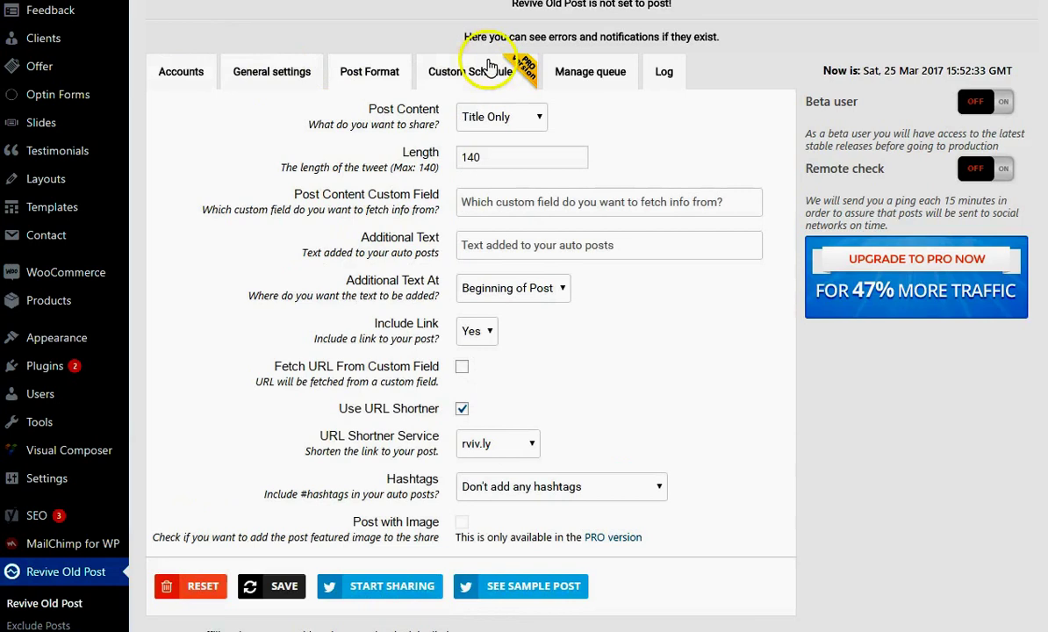
left_click(177, 75)
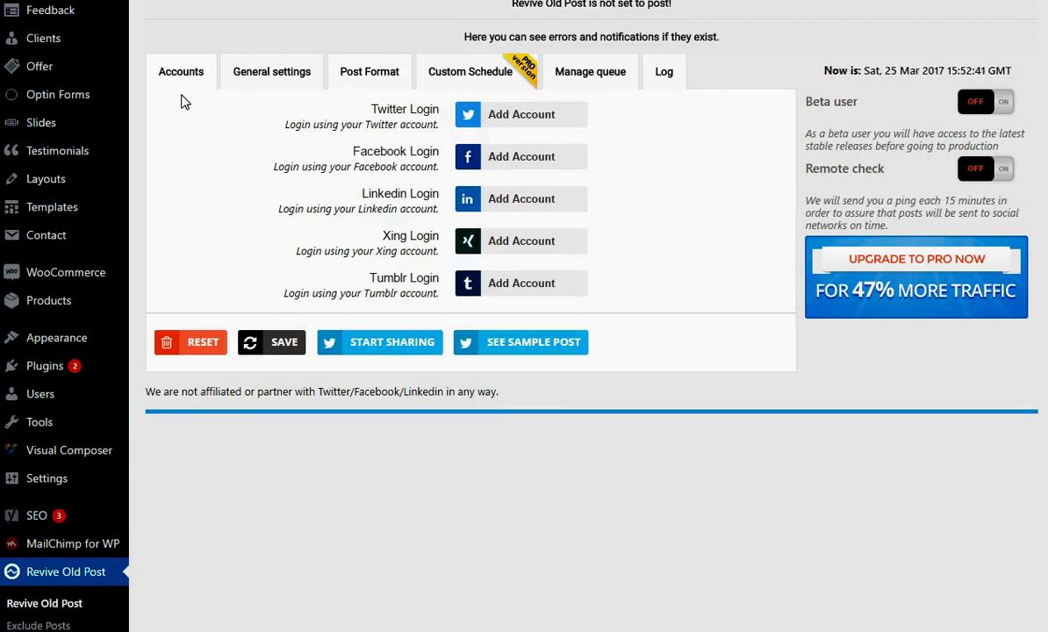
left_click(176, 217)
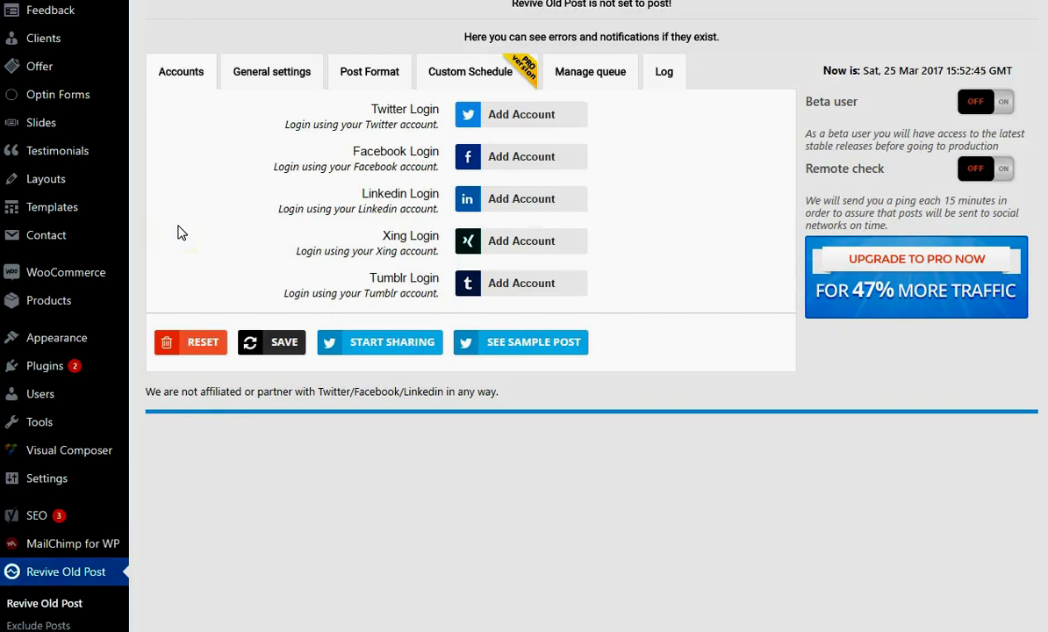
Open LayerSlider WP and review its slider options, product activation, newsletter, permissions and LayerSlider news sections.
scroll(181, 231, "down", 1)
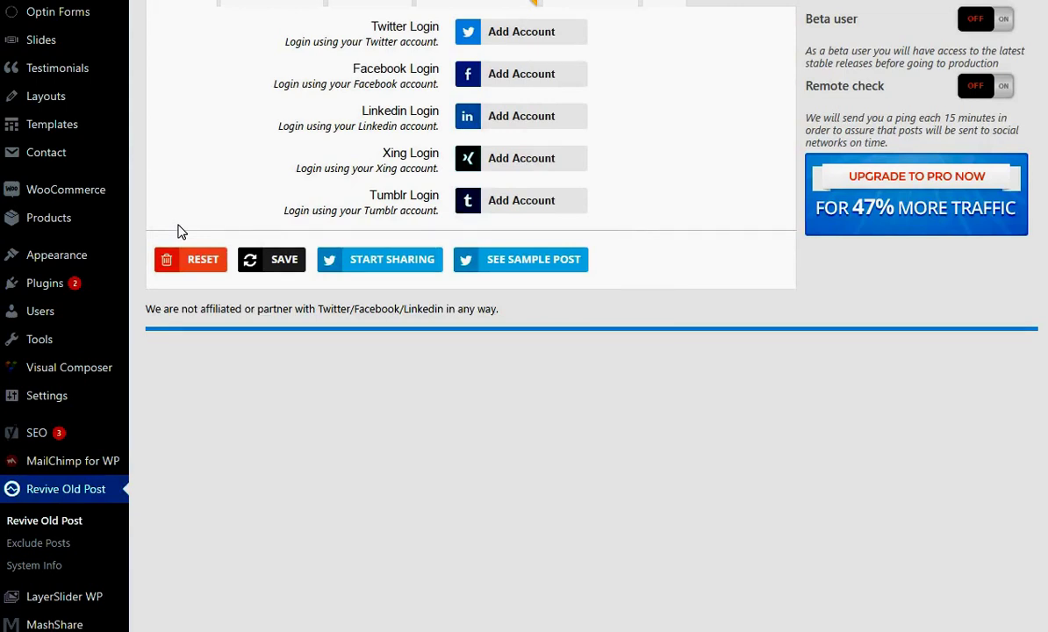
left_click(104, 600)
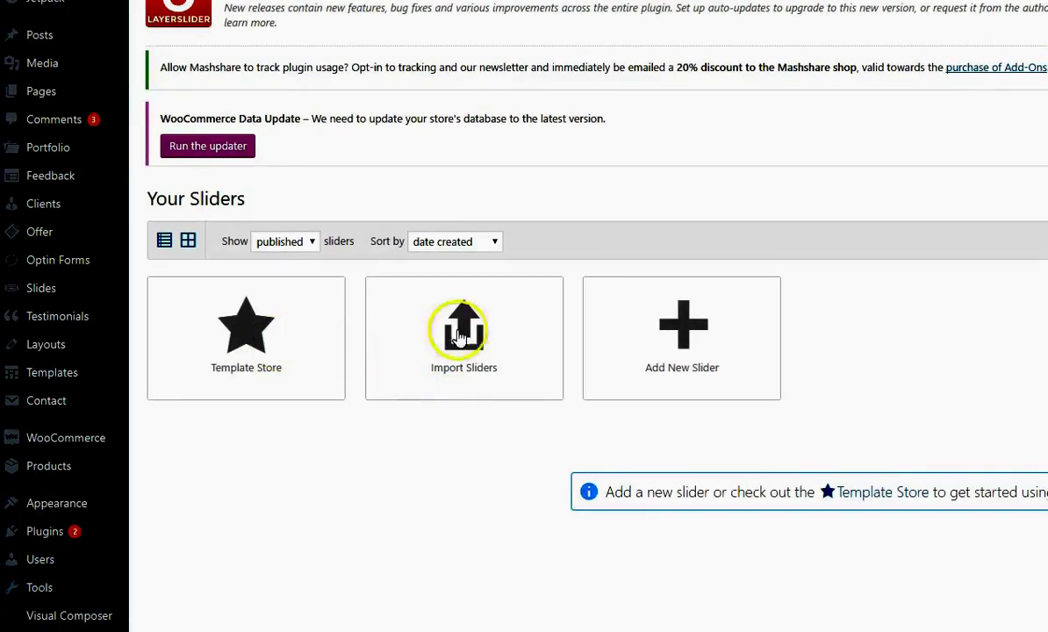
scroll(677, 330, "down", 5)
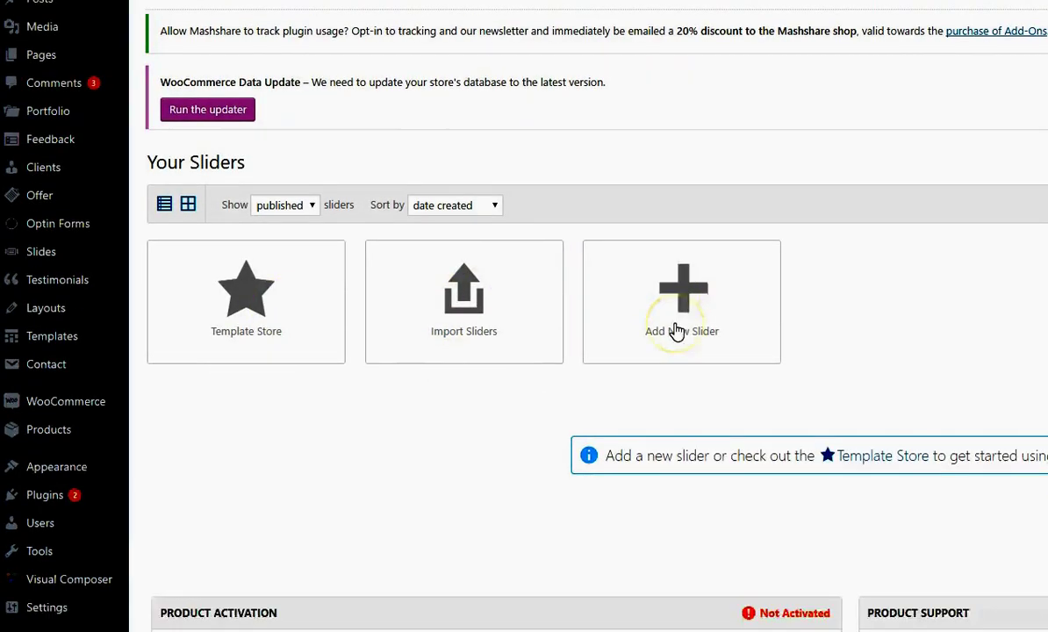
scroll(677, 330, "down", 3)
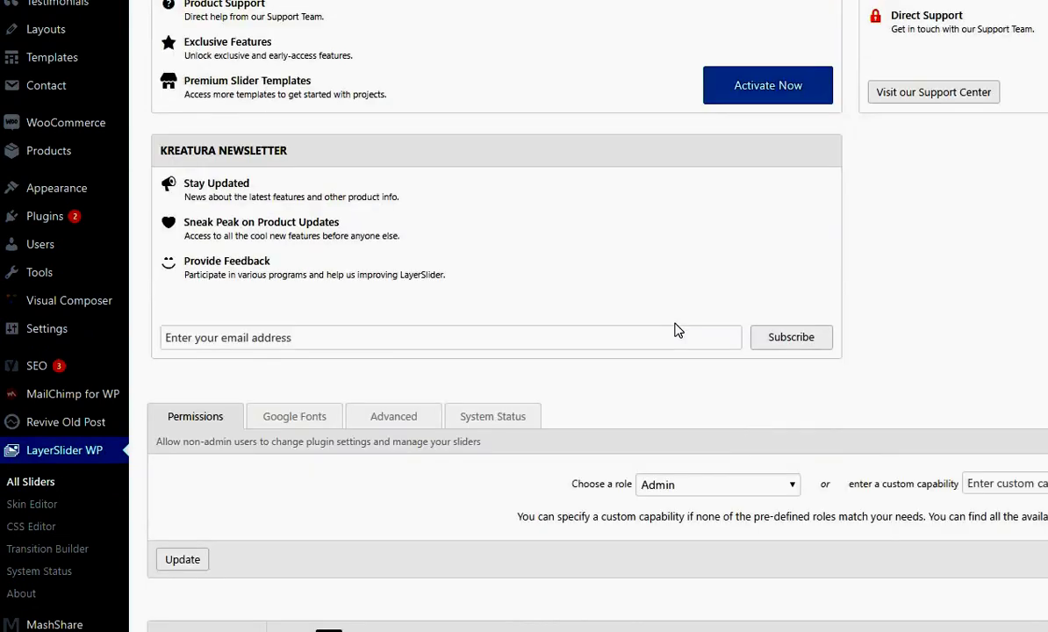
scroll(66, 571, "down", 2)
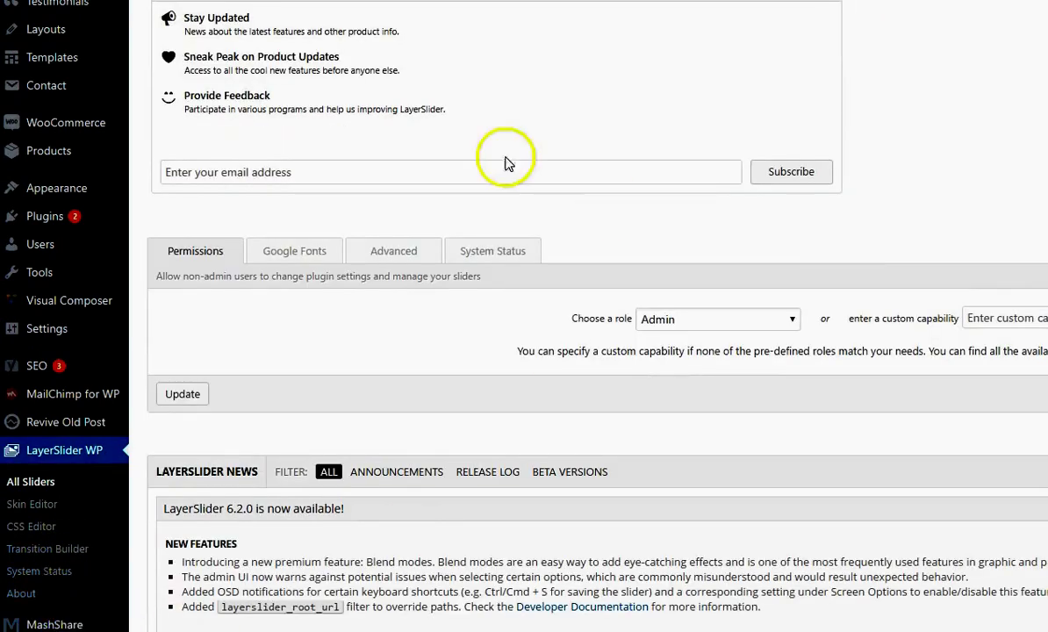
scroll(525, 316, "down", 1)
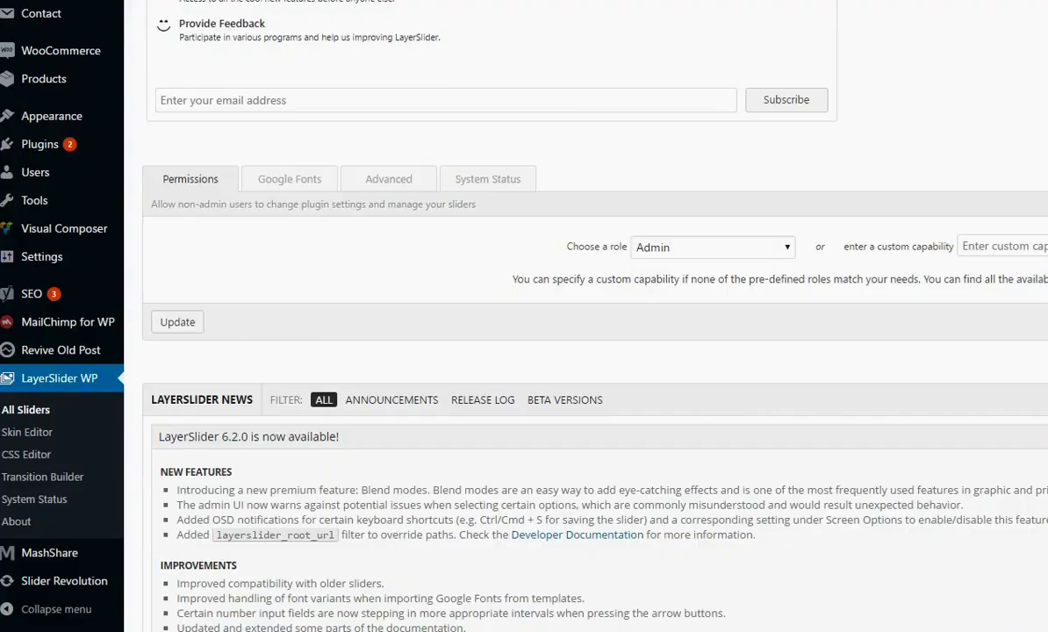
left_click(332, 281)
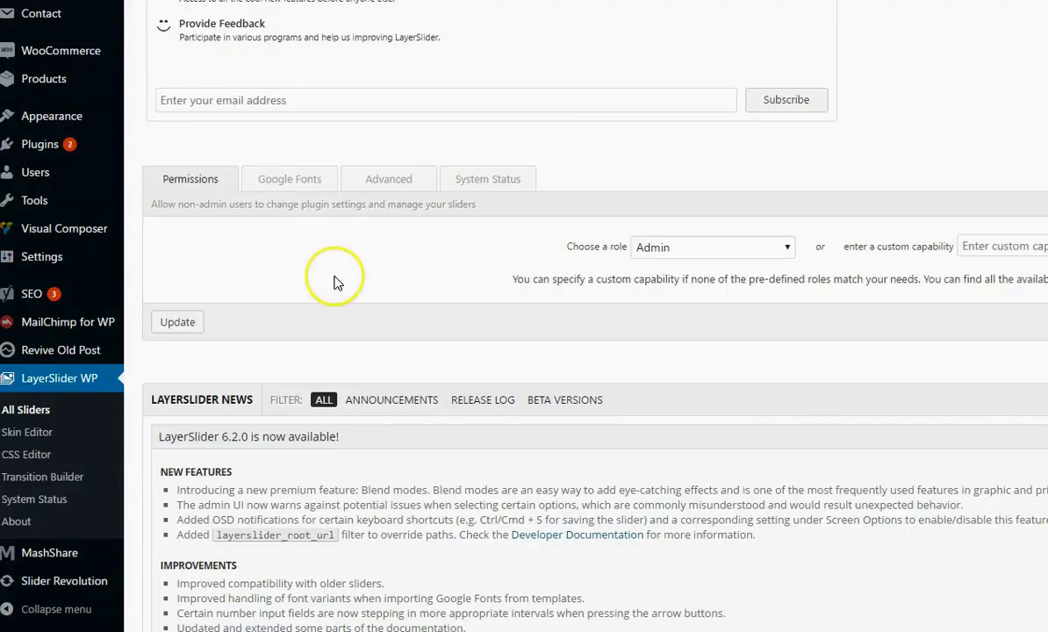
scroll(333, 280, "down", 5)
left_click(46, 402)
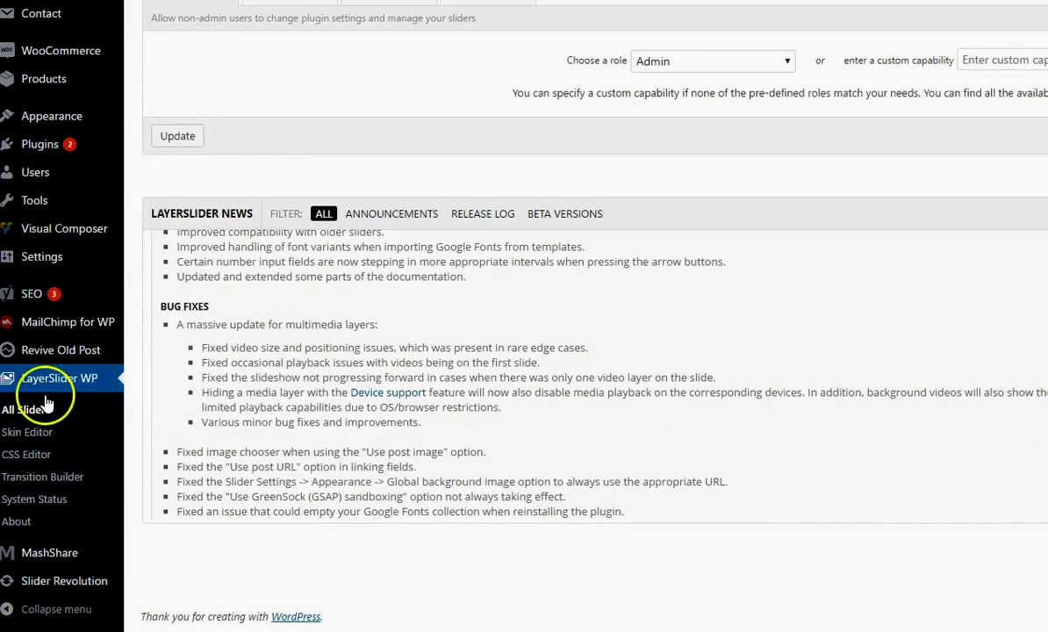
mouse_move(98, 559)
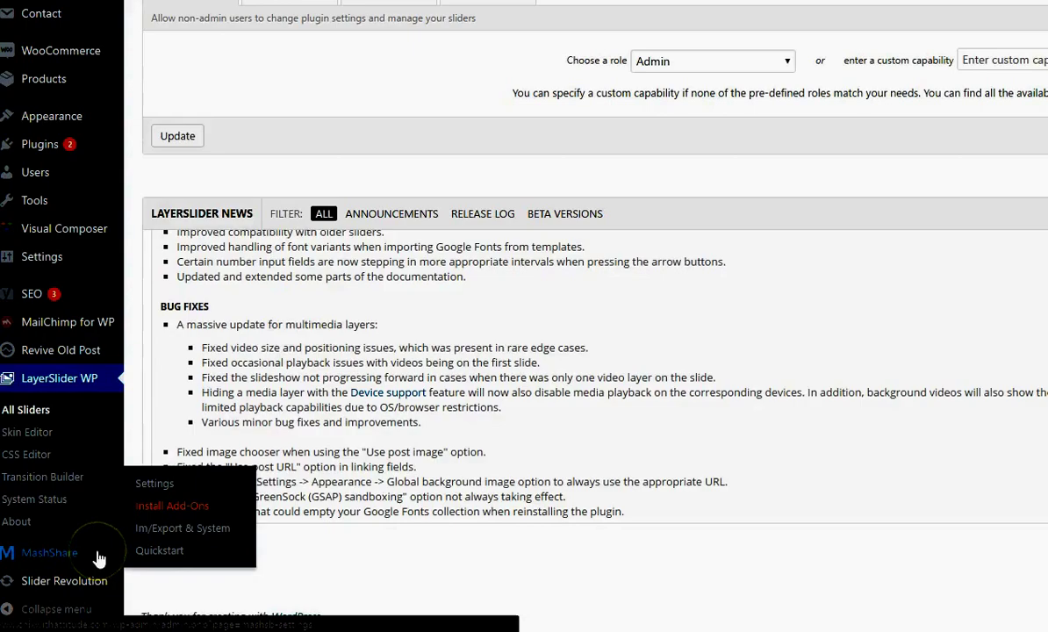
Return to the LayerSlider slider list and try to add a new slider.
scroll(351, 398, "up", 10)
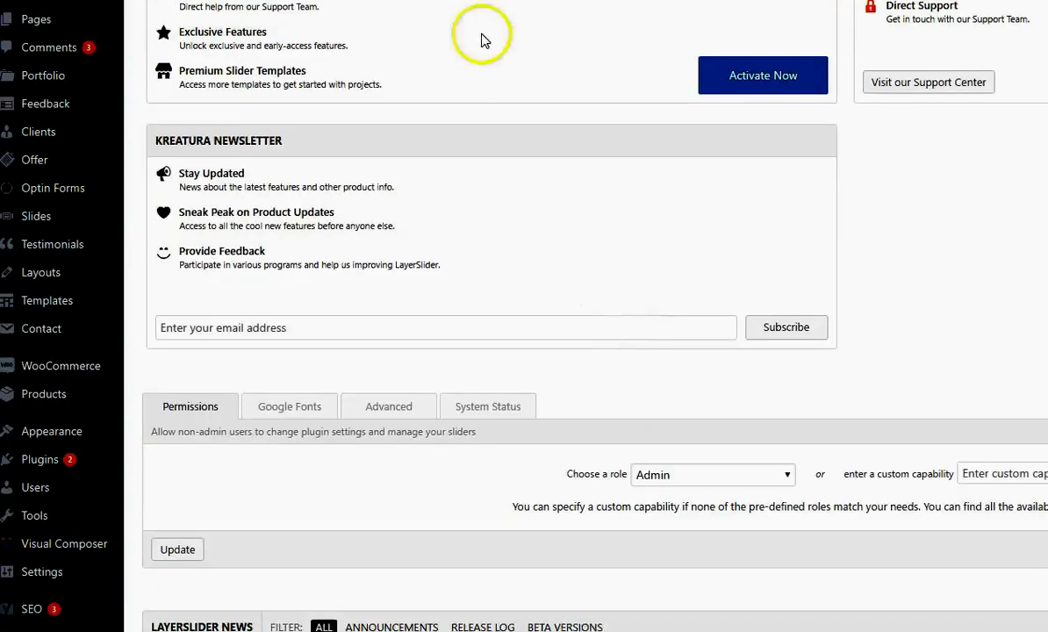
scroll(507, 145, "up", 10)
left_click(673, 264)
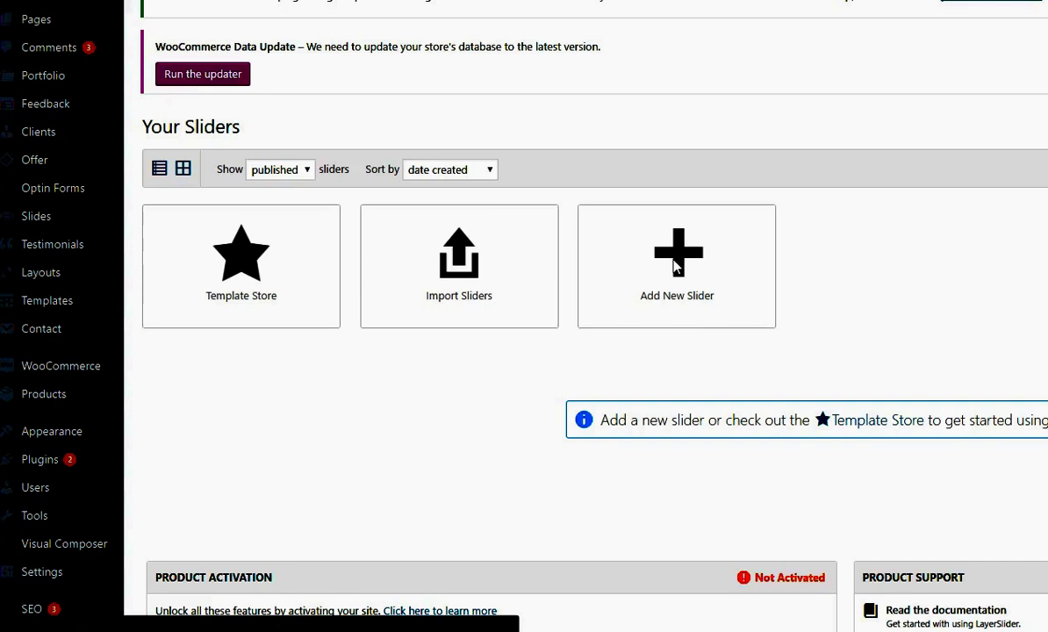
left_click(676, 260)
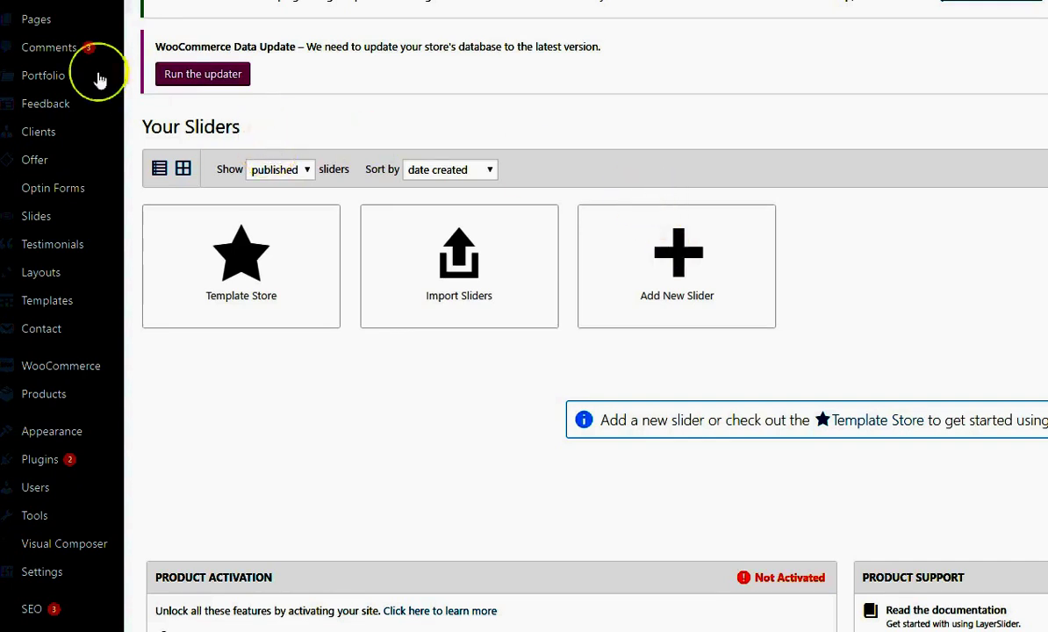
Open the About page for editing from the list of all pages and find its slider settings.
mouse_move(39, 32)
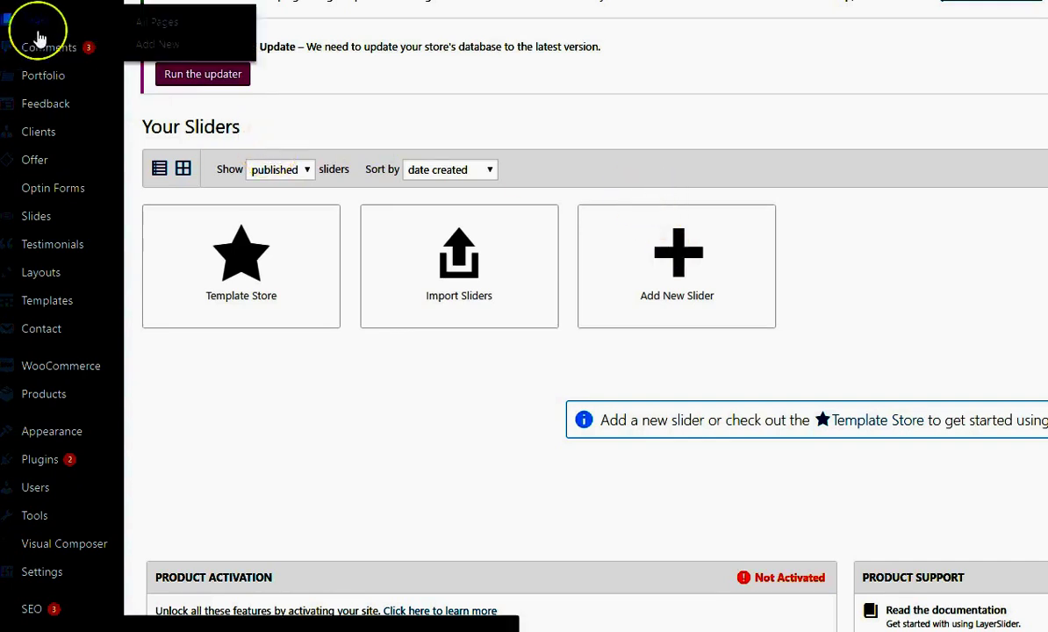
left_click(173, 27)
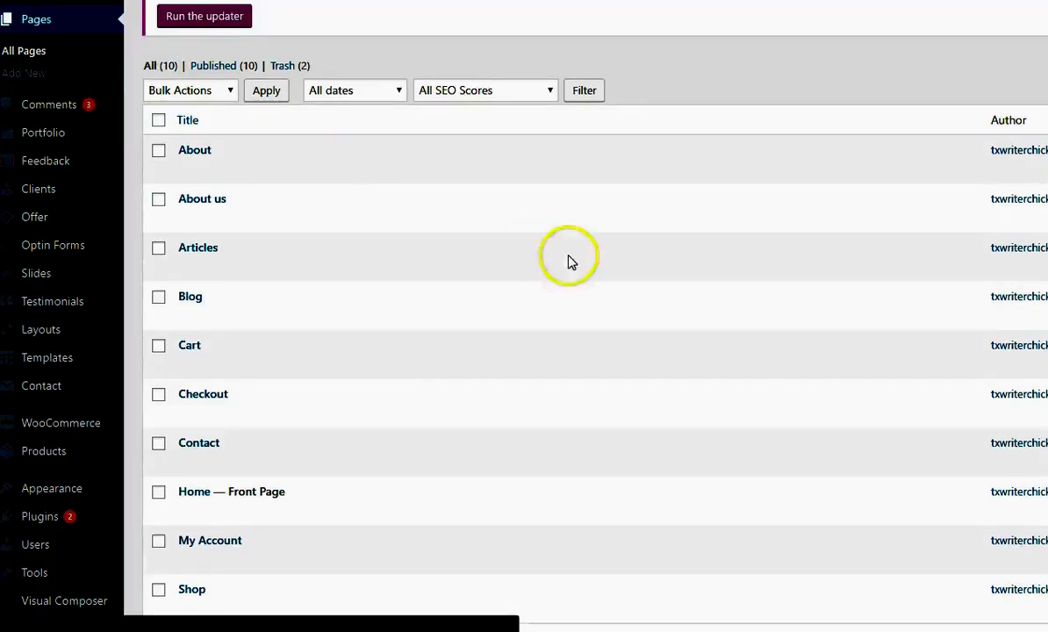
scroll(526, 264, "down", 2)
scroll(250, 92, "up", 3)
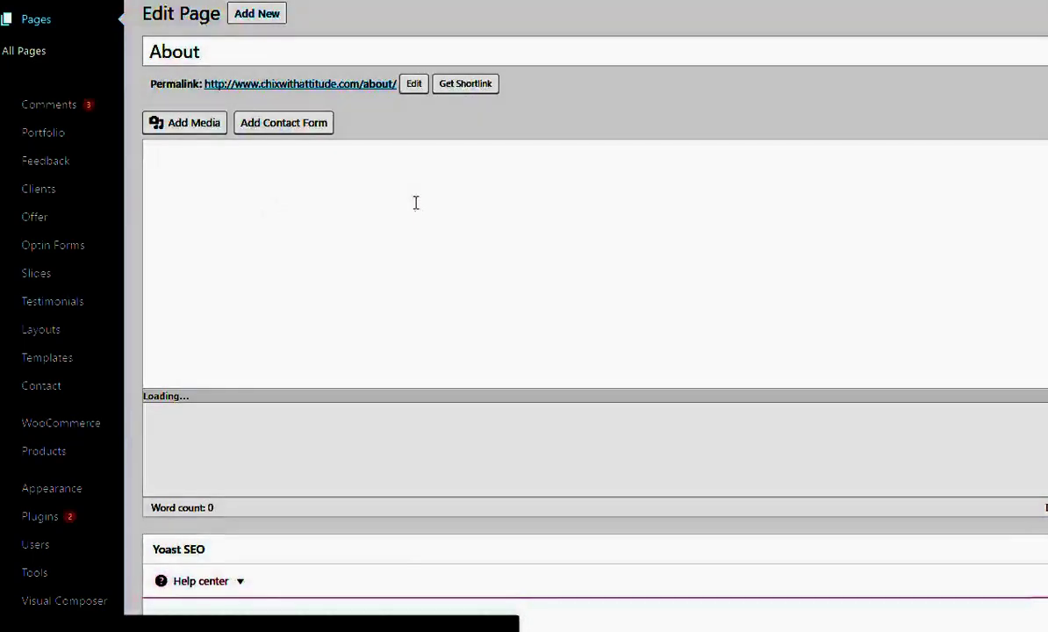
scroll(417, 205, "down", 5)
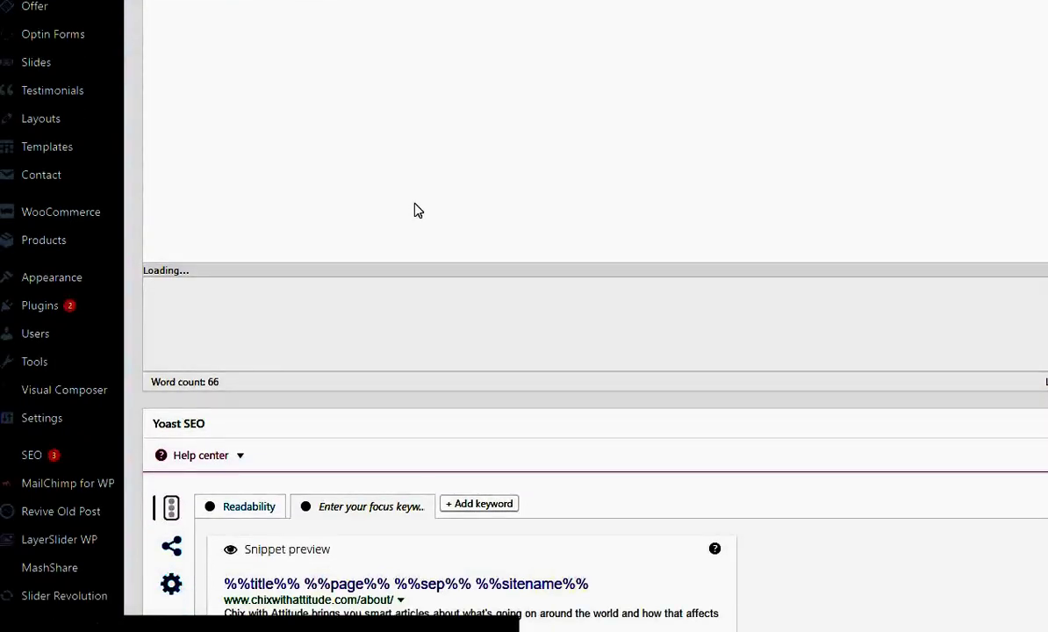
scroll(587, 218, "down", 15)
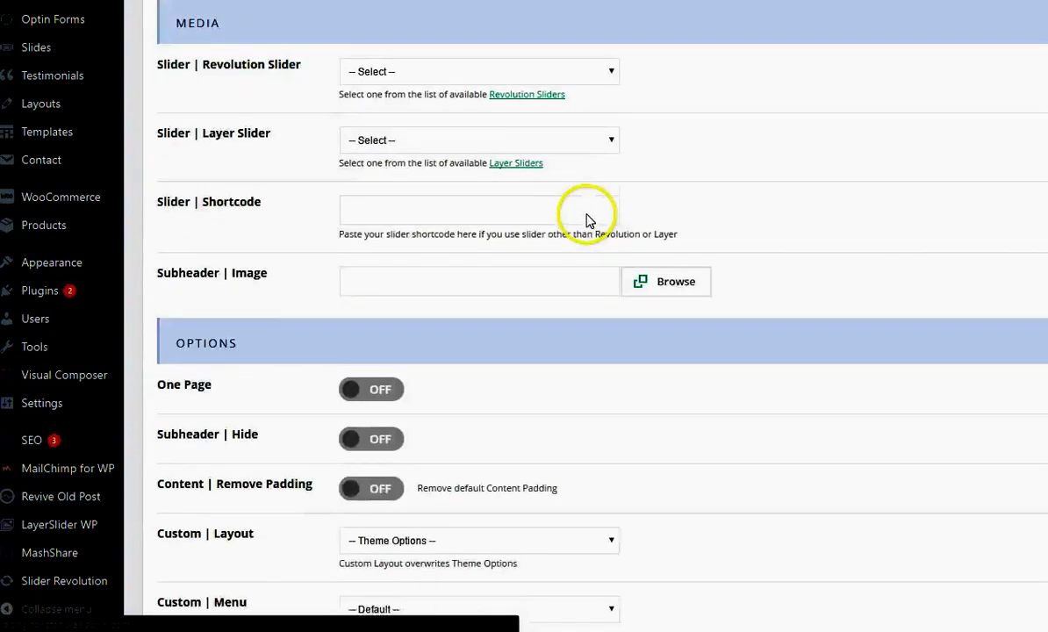
Check which sliders the About page's Layer Slider setting offers, leaving it without a selection.
scroll(589, 220, "up", 4)
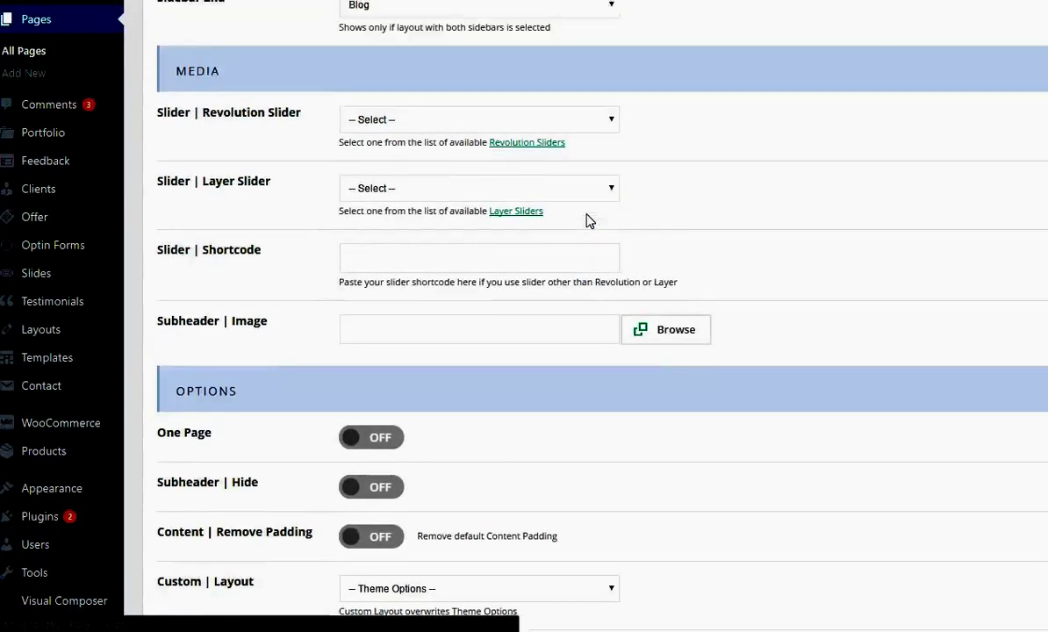
scroll(589, 222, "up", 2)
scroll(587, 220, "down", 1)
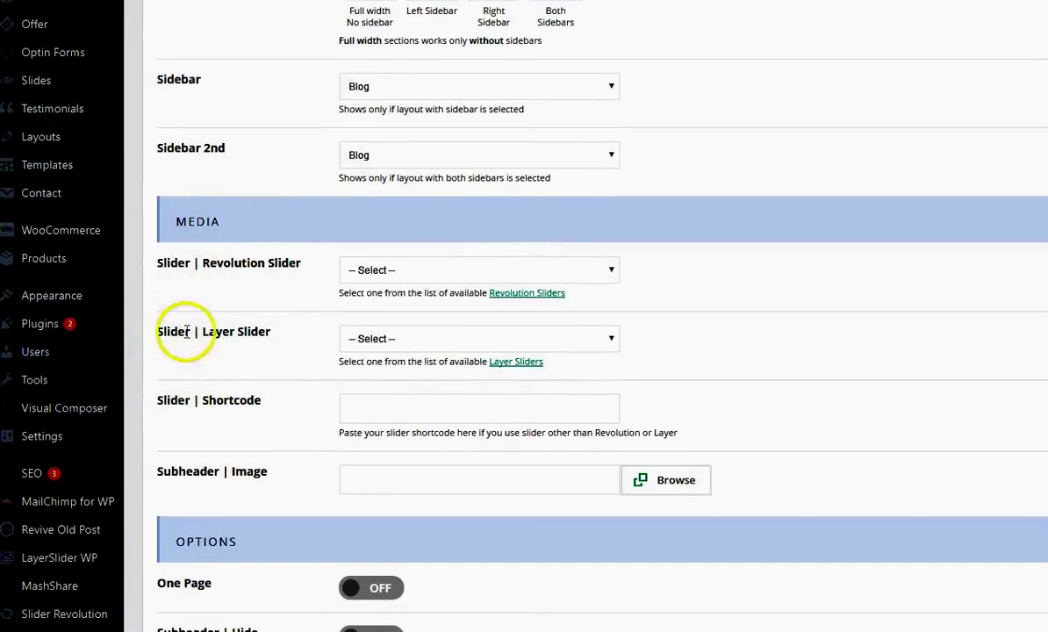
left_click(413, 342)
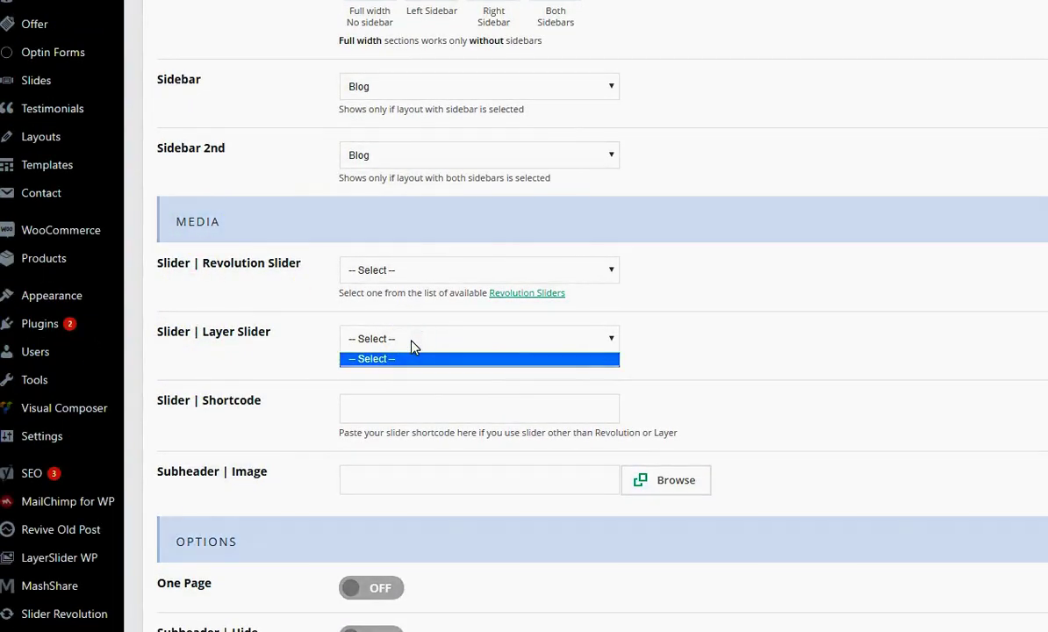
left_click(415, 345)
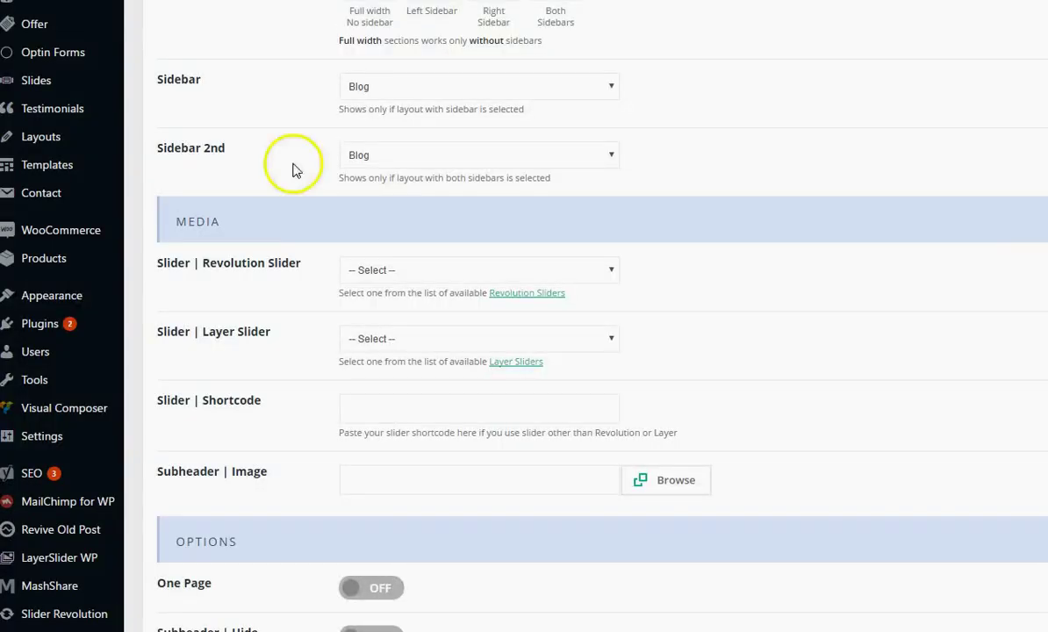
Review the About page's remaining media options, layout settings and MashShare social sharing options.
scroll(42, 417, "down", 3)
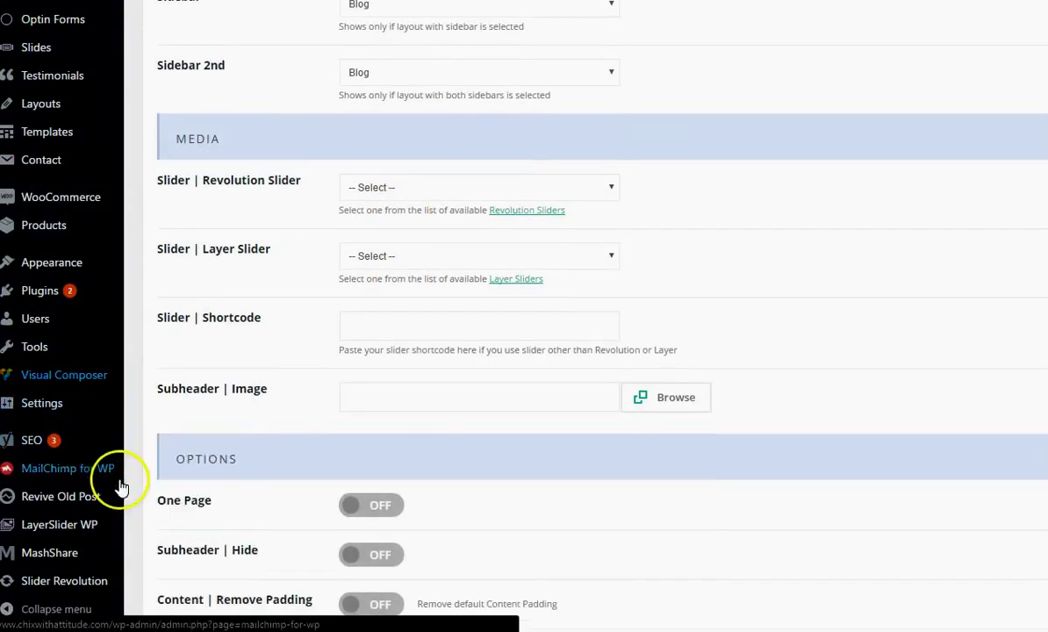
mouse_move(97, 593)
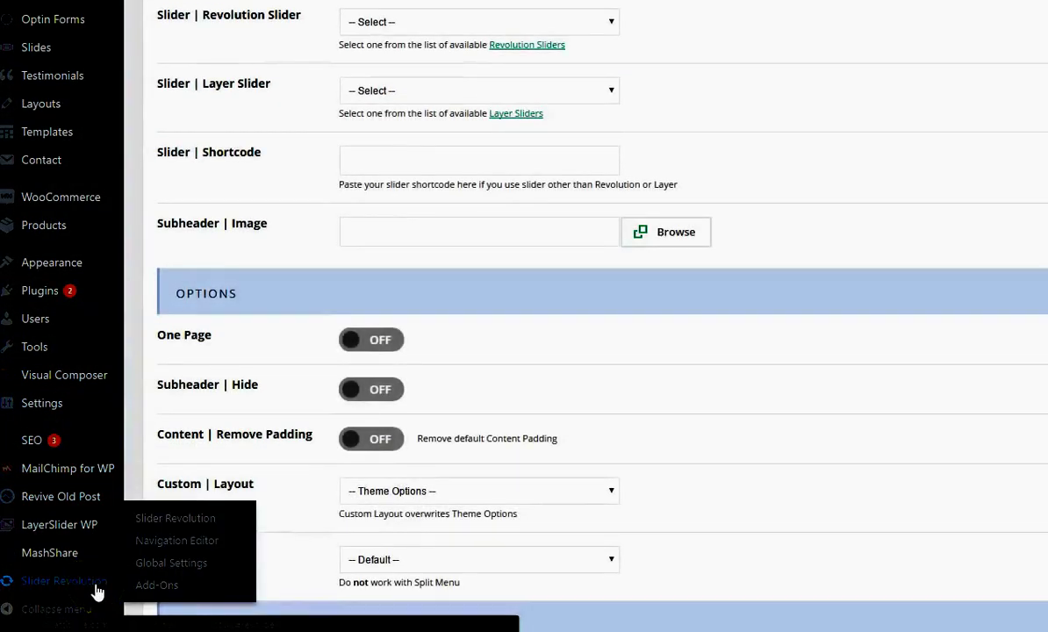
scroll(202, 484, "up", 5)
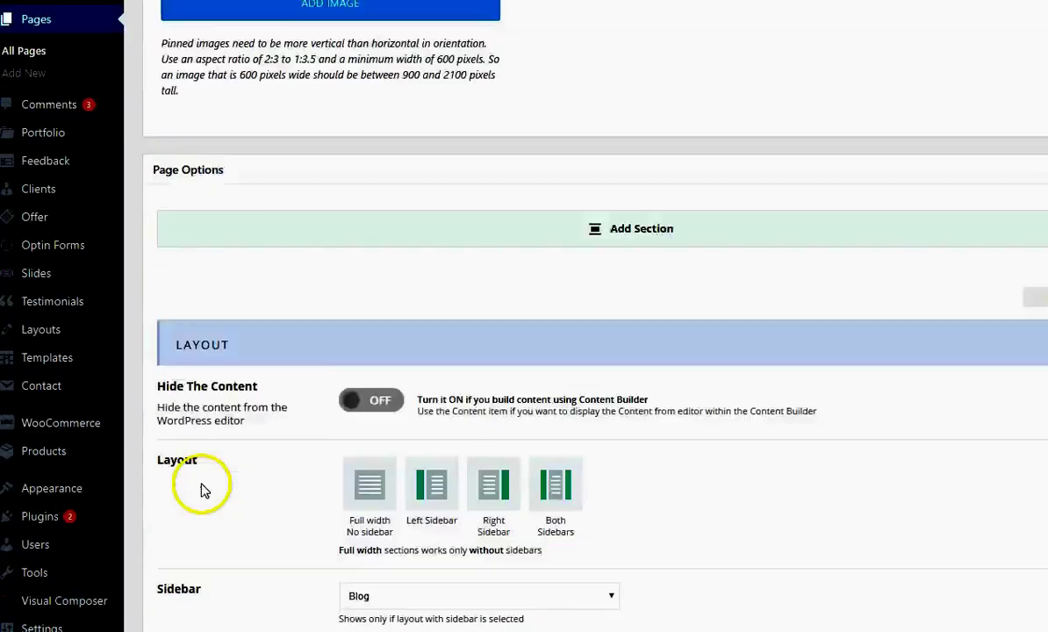
scroll(489, 295, "up", 1)
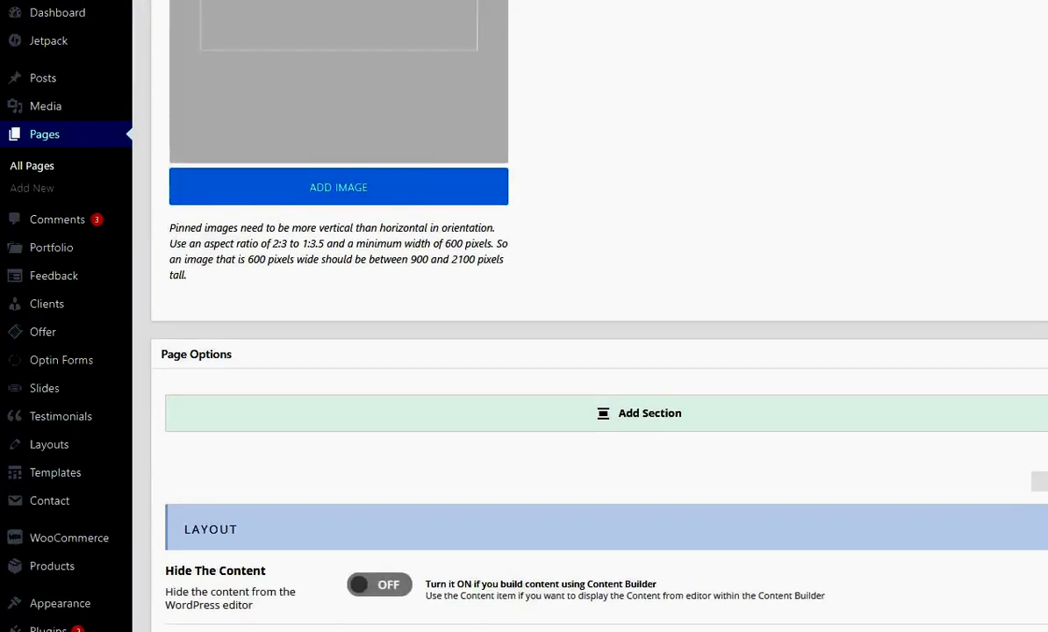
scroll(596, 237, "up", 3)
scroll(596, 237, "up", 7)
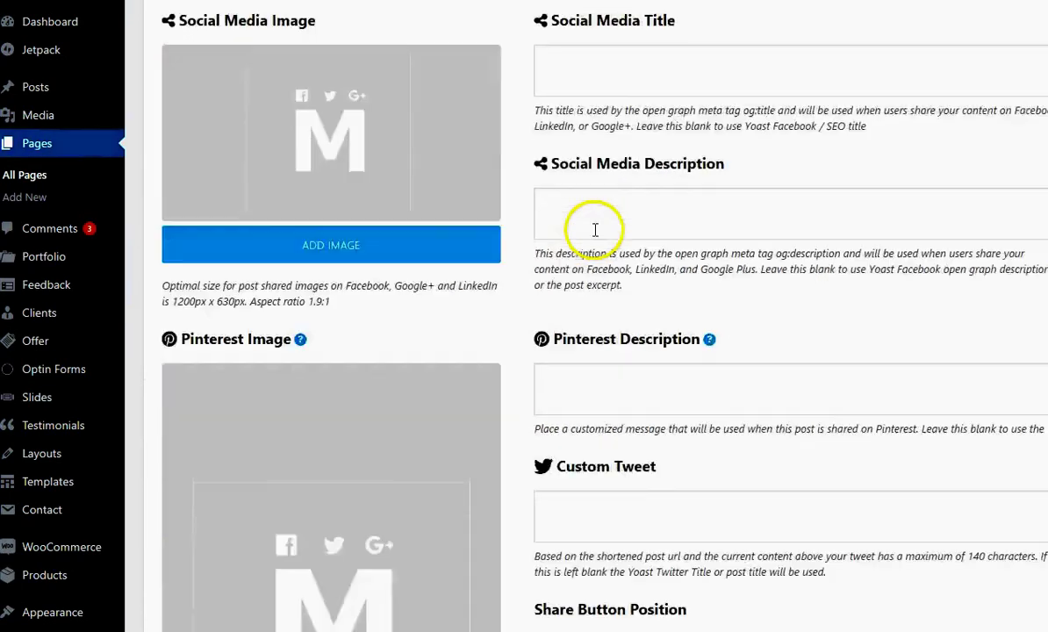
Open BeTheme Options and review its settings sections, from Global and Header & Subheader to Custom CSS & JS.
mouse_move(66, 612)
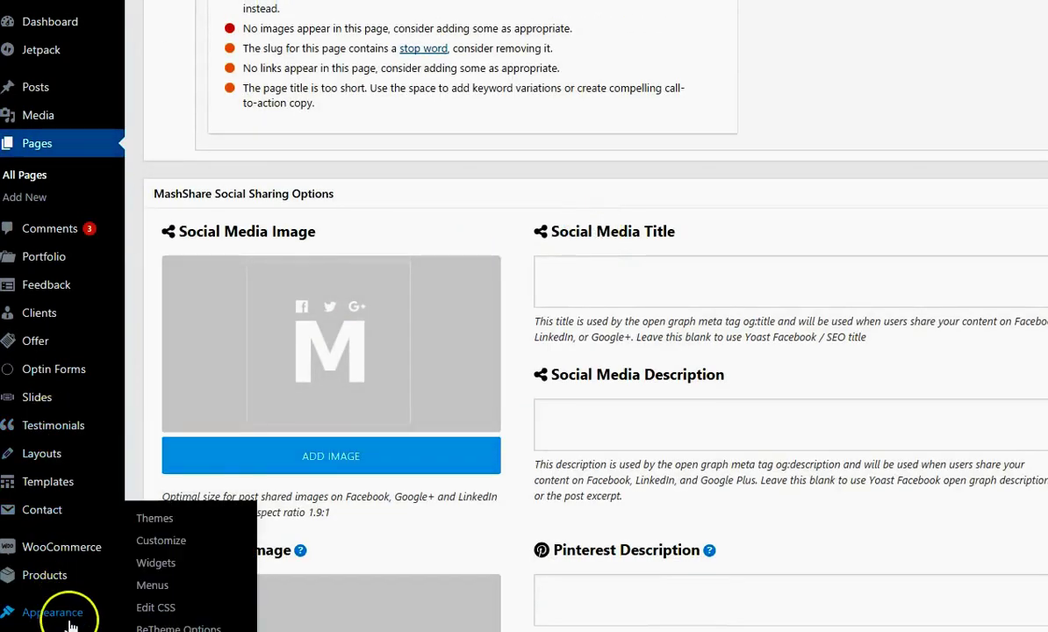
scroll(206, 619, "down", 1)
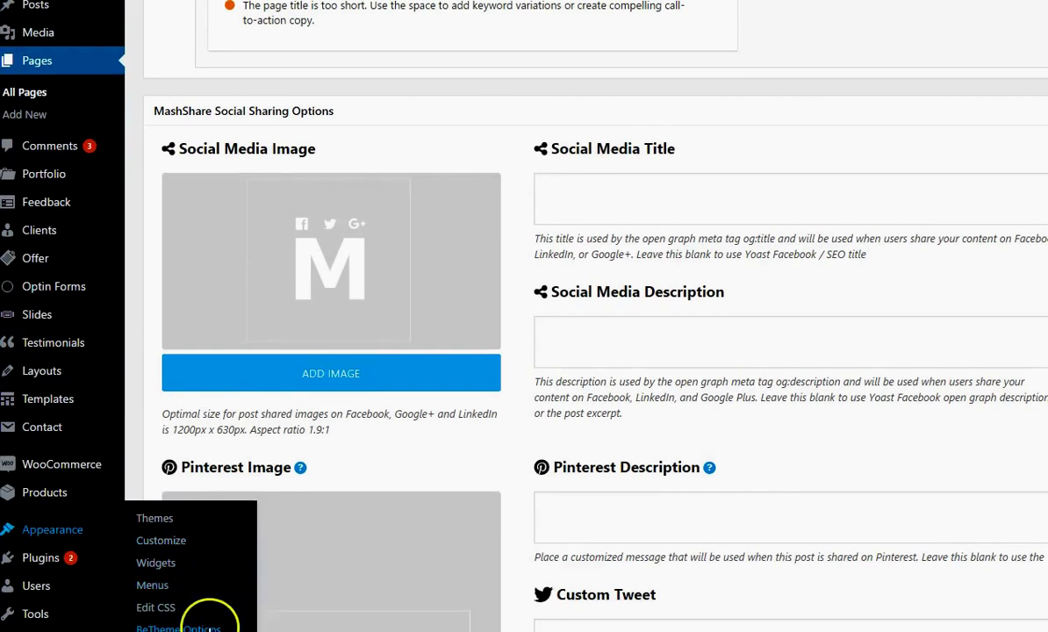
scroll(211, 620, "down", 3)
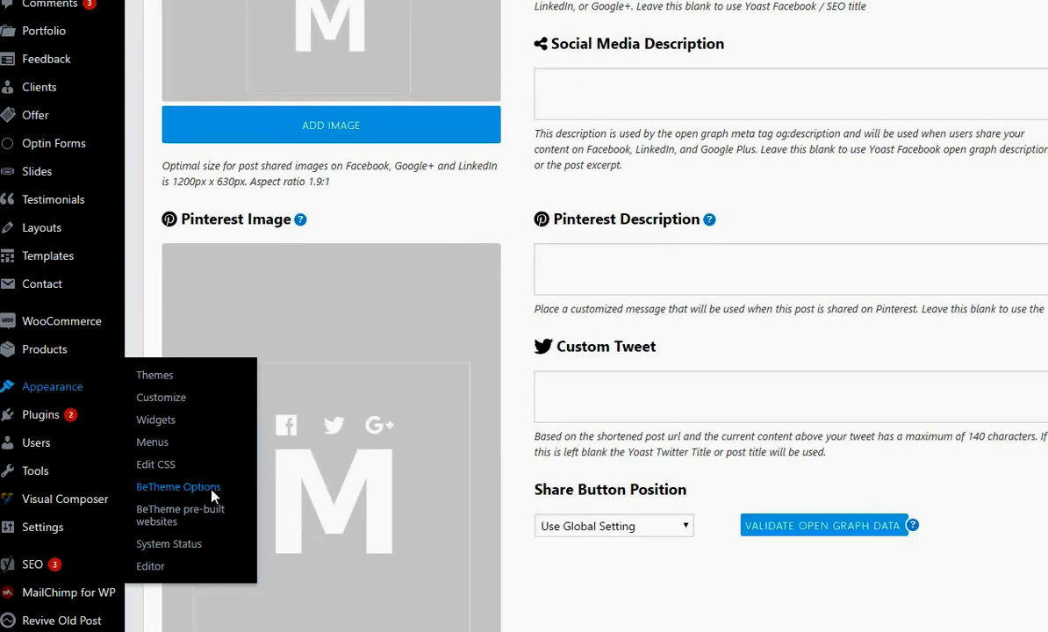
left_click(211, 496)
scroll(305, 379, "down", 2)
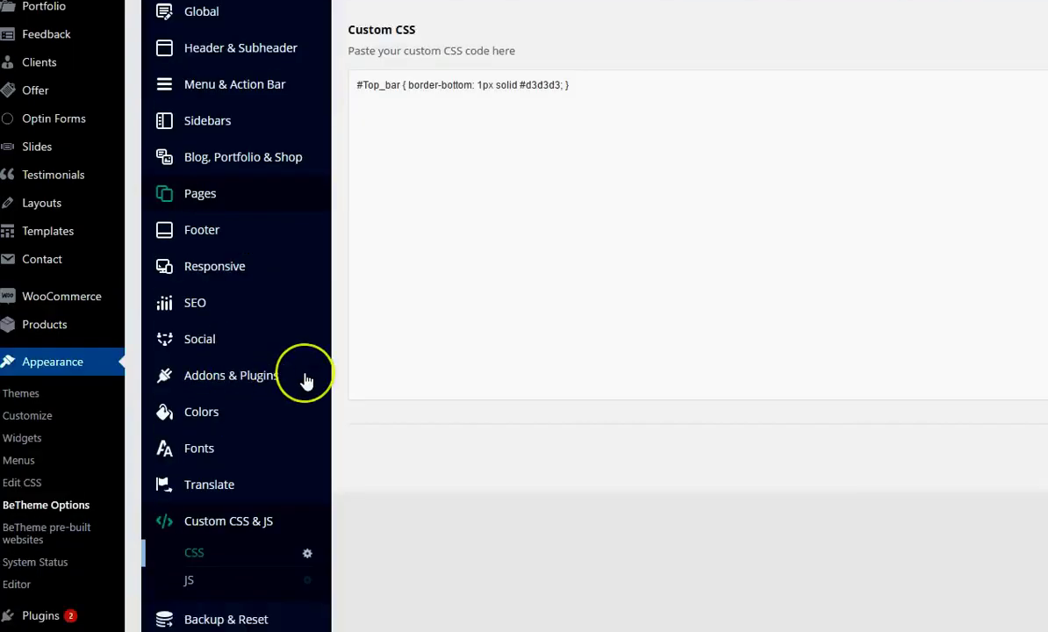
scroll(306, 379, "down", 2)
scroll(306, 380, "up", 4)
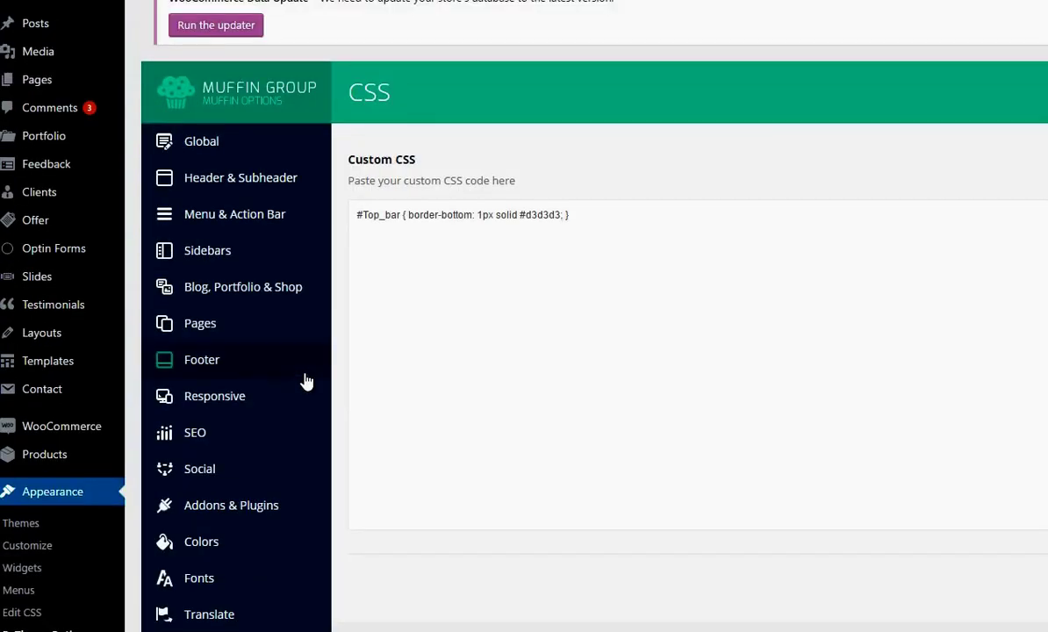
scroll(306, 379, "up", 1)
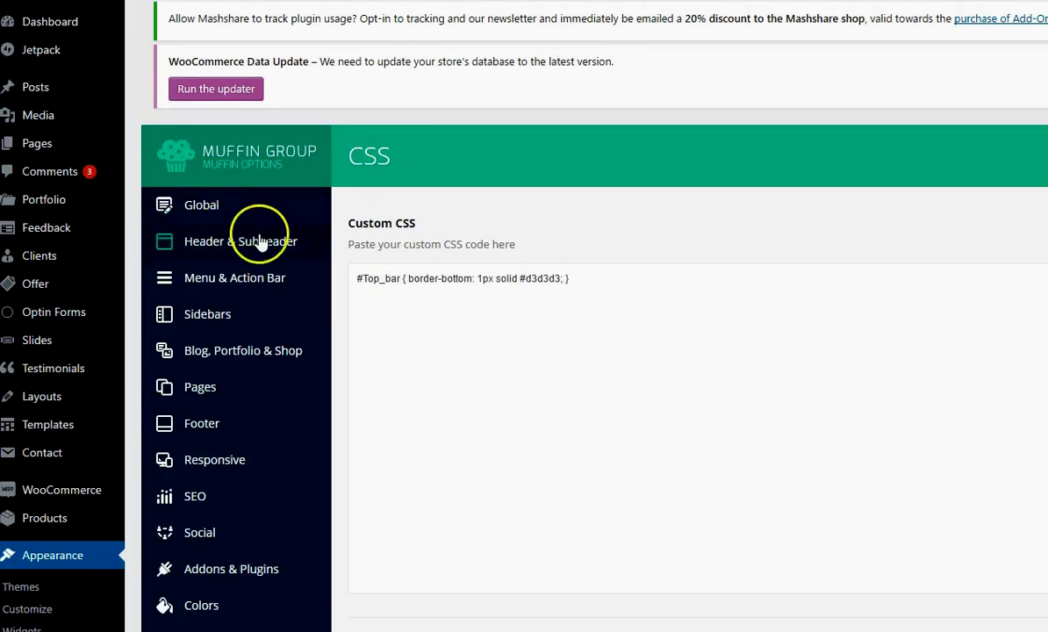
Open the Customize screen for the site's theme appearance.
scroll(105, 452, "down", 2)
left_click(63, 450)
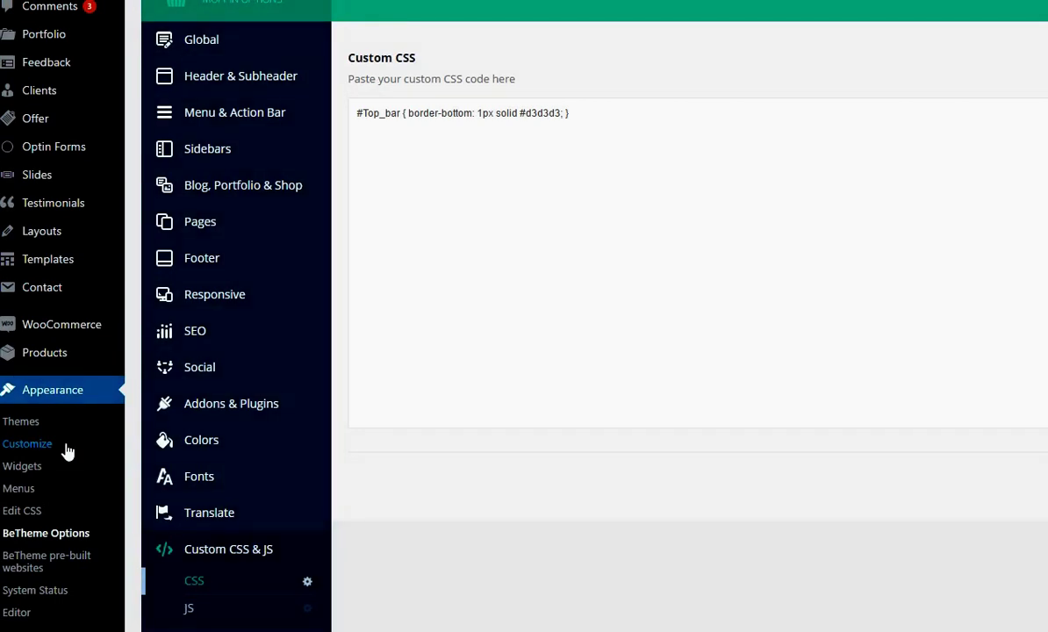
scroll(213, 438, "down", 3)
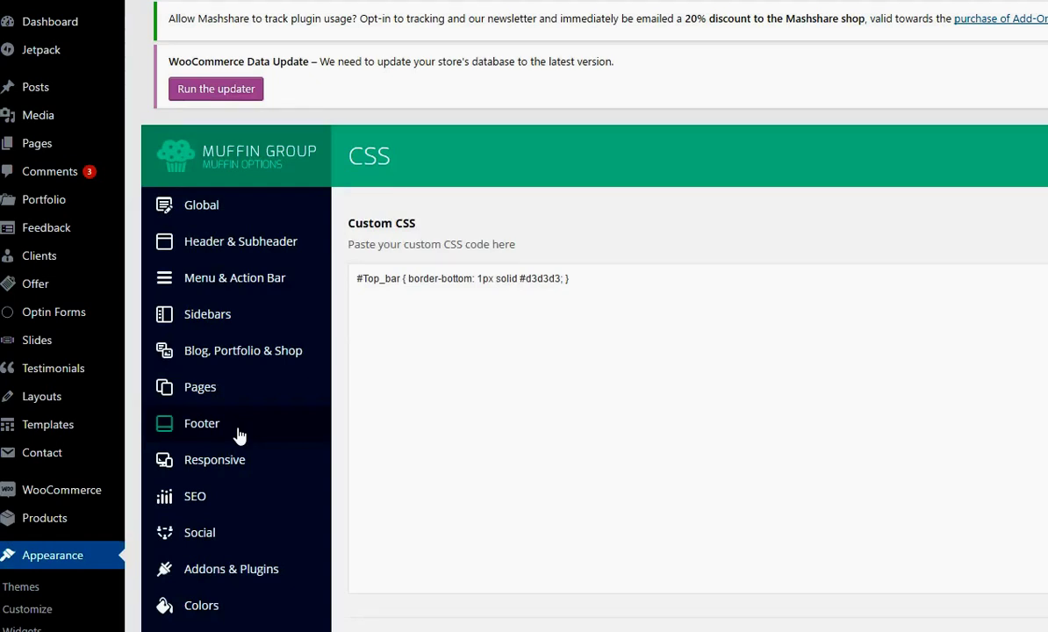
left_click(60, 606)
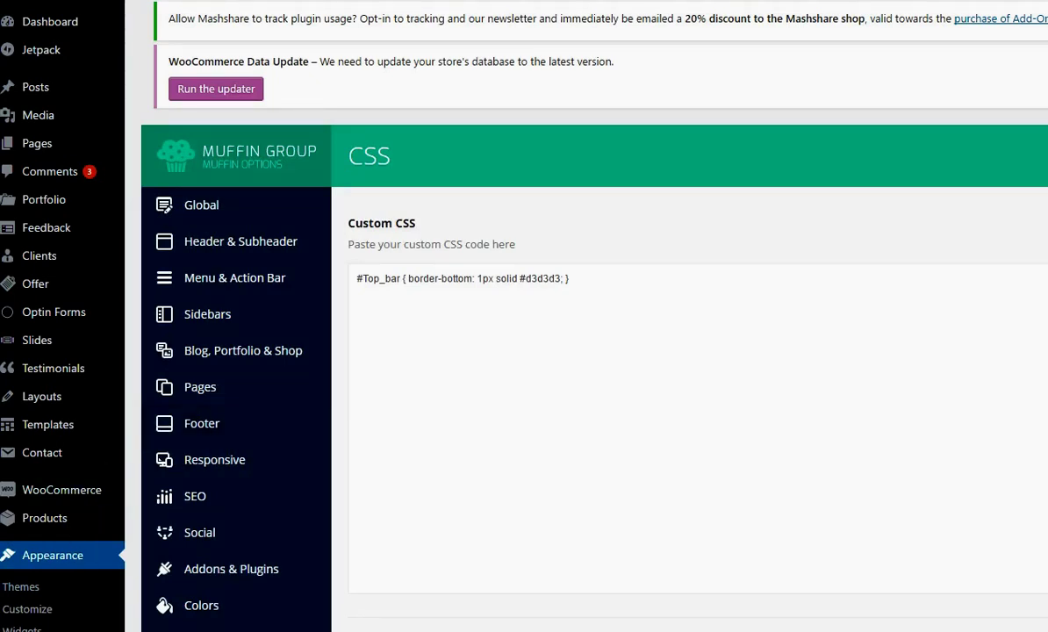